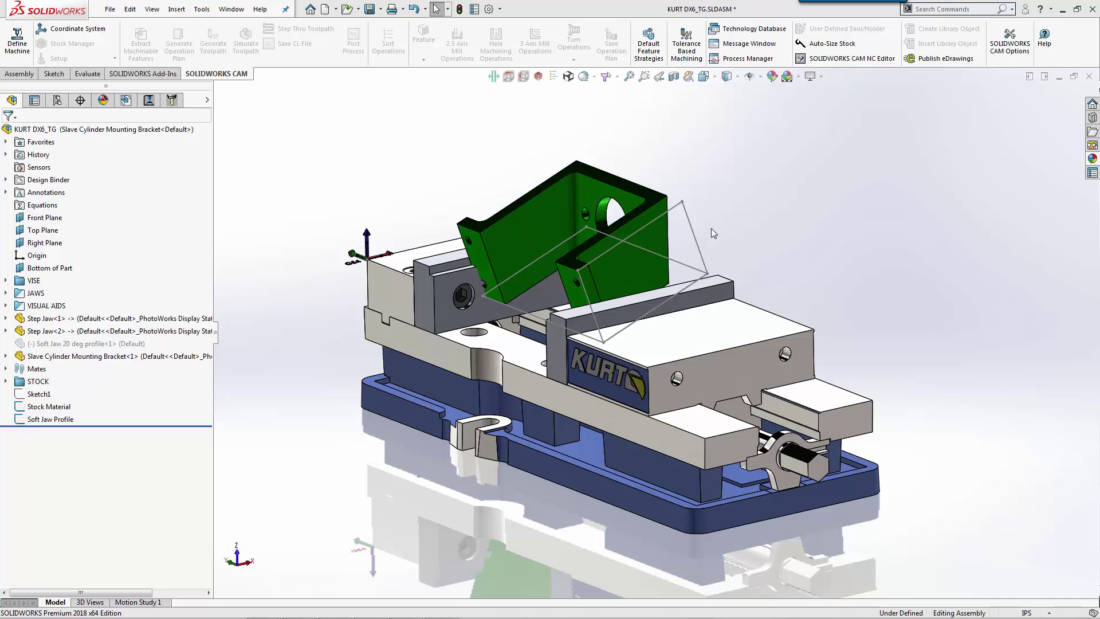
# Orbit the vise assembly to inspect it from higher up, top-down and oblique angles
pyautogui.moveTo(710, 228); pyautogui.dragTo(707, 264, button='middle')
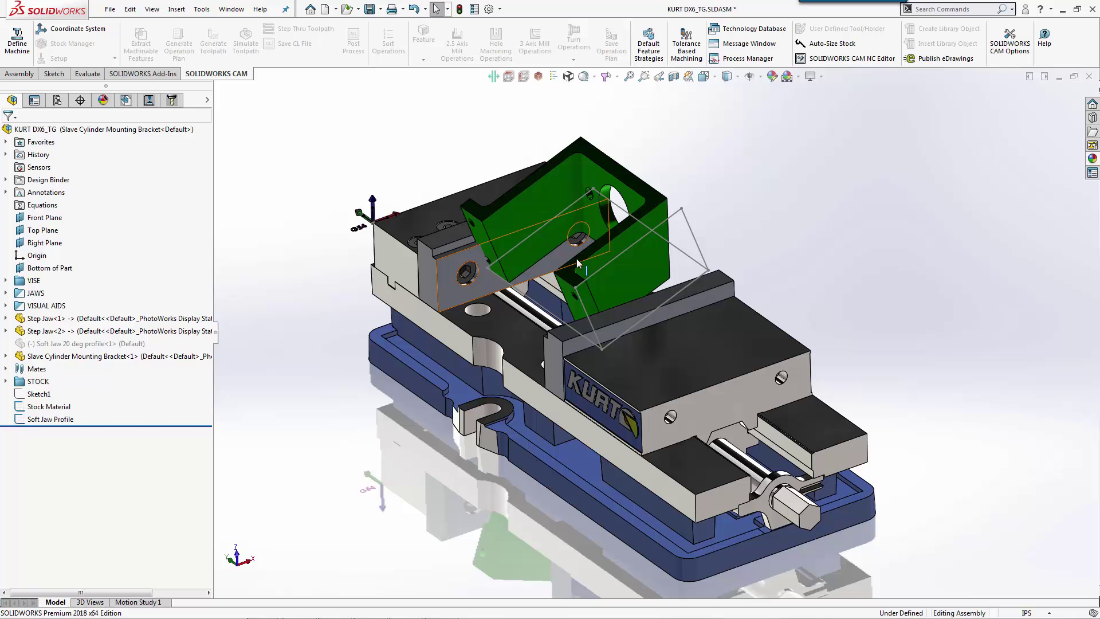
pyautogui.moveTo(596, 180); pyautogui.dragTo(648, 153, button='middle')
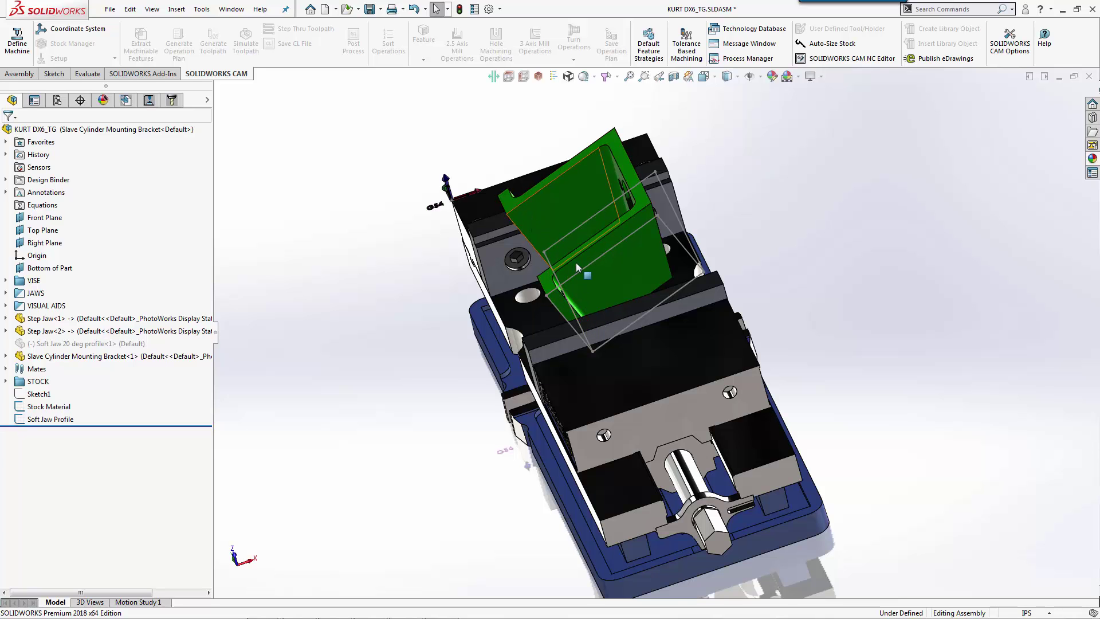
pyautogui.moveTo(597, 267); pyautogui.dragTo(636, 215, button='middle')
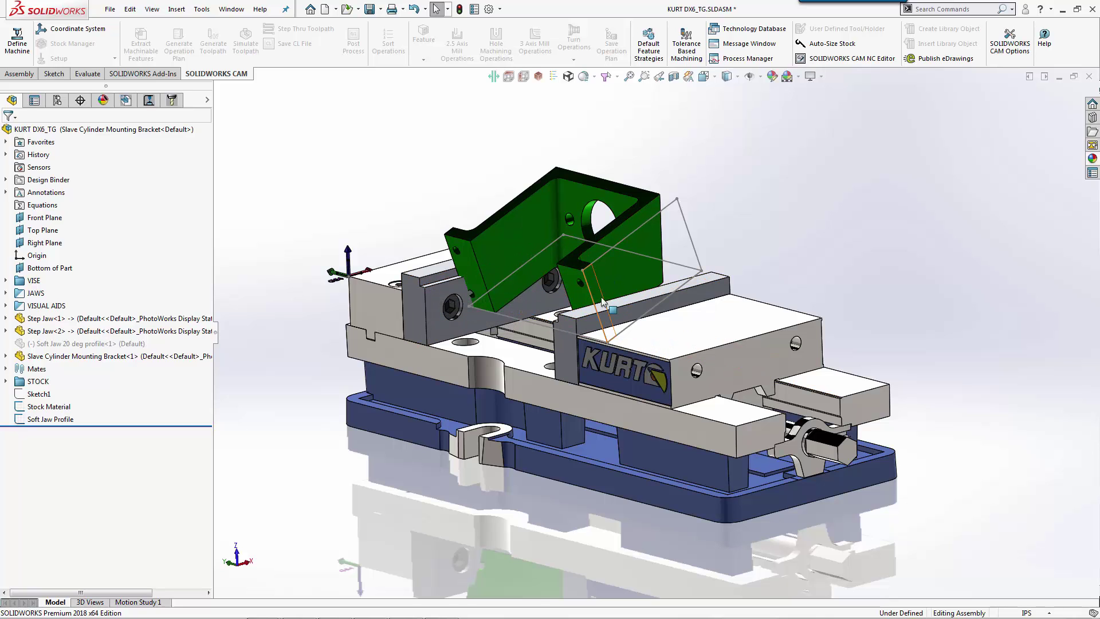
pyautogui.moveTo(639, 211); pyautogui.dragTo(613, 185, button='middle')
# Switch the vise assembly to the standard Front view
pyautogui.press('space')
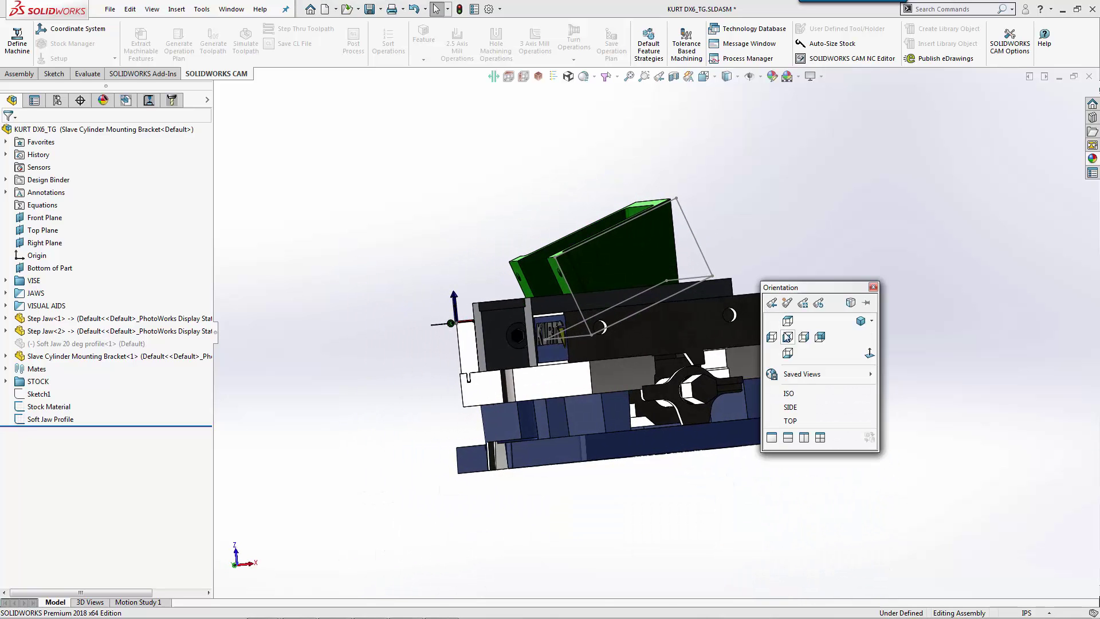
pyautogui.click(788, 337)
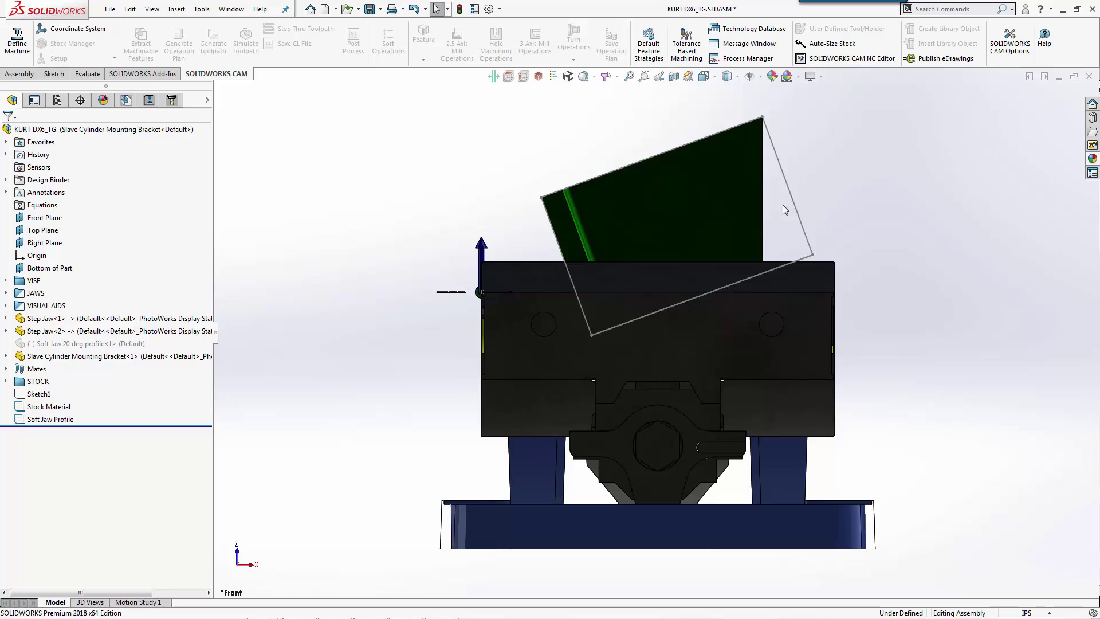
pyautogui.moveTo(644, 263); pyautogui.dragTo(682, 270, button='middle')
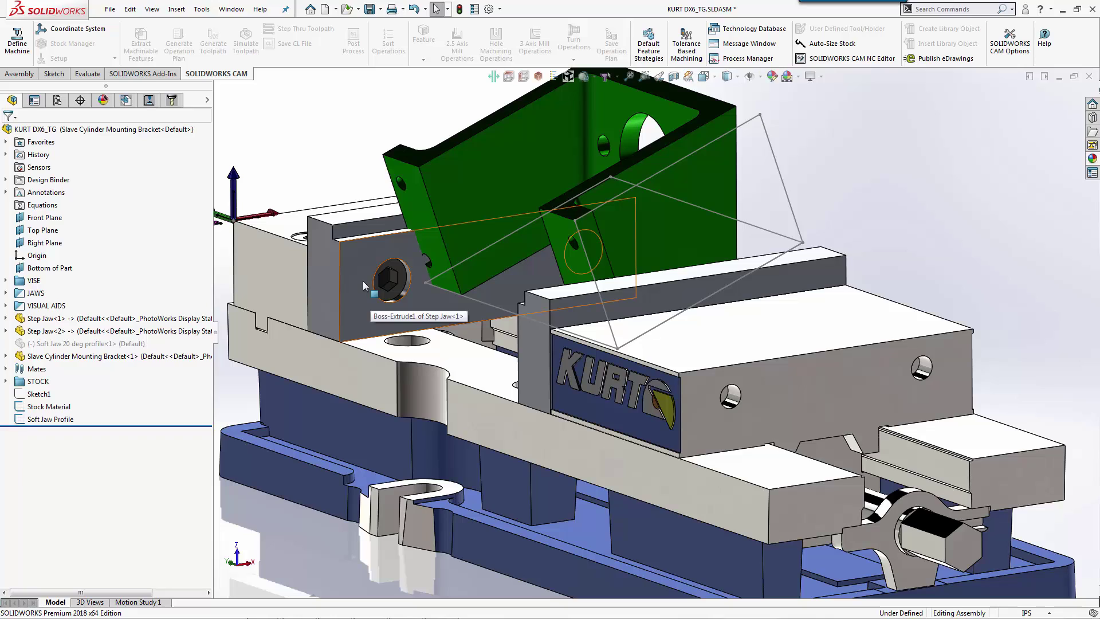
pyautogui.moveTo(521, 326); pyautogui.dragTo(519, 357, button='middle')
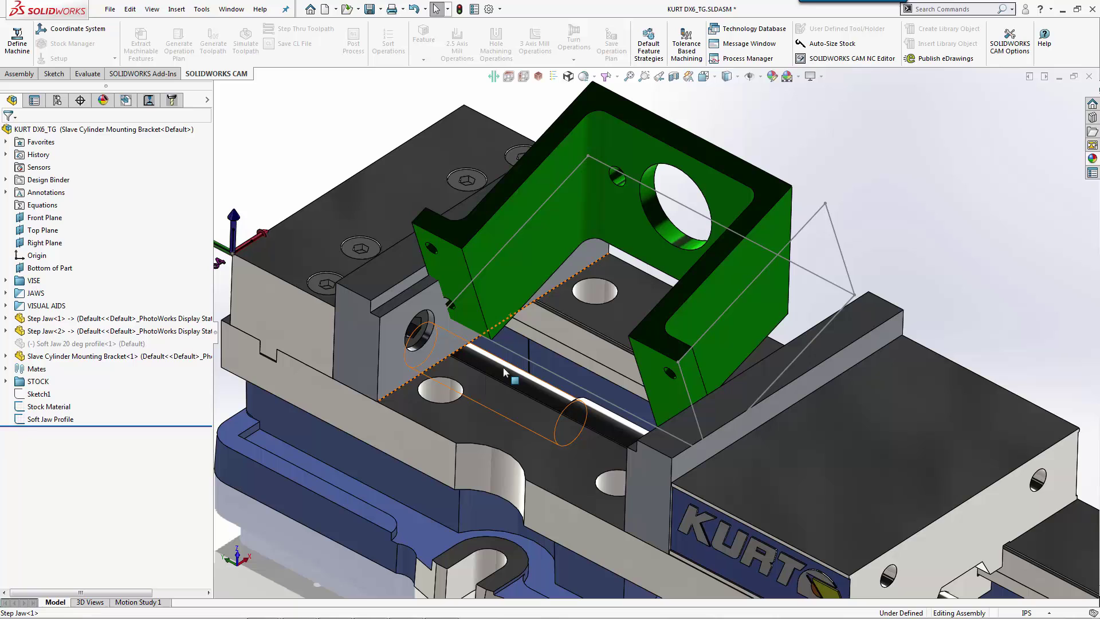
pyautogui.click(519, 357)
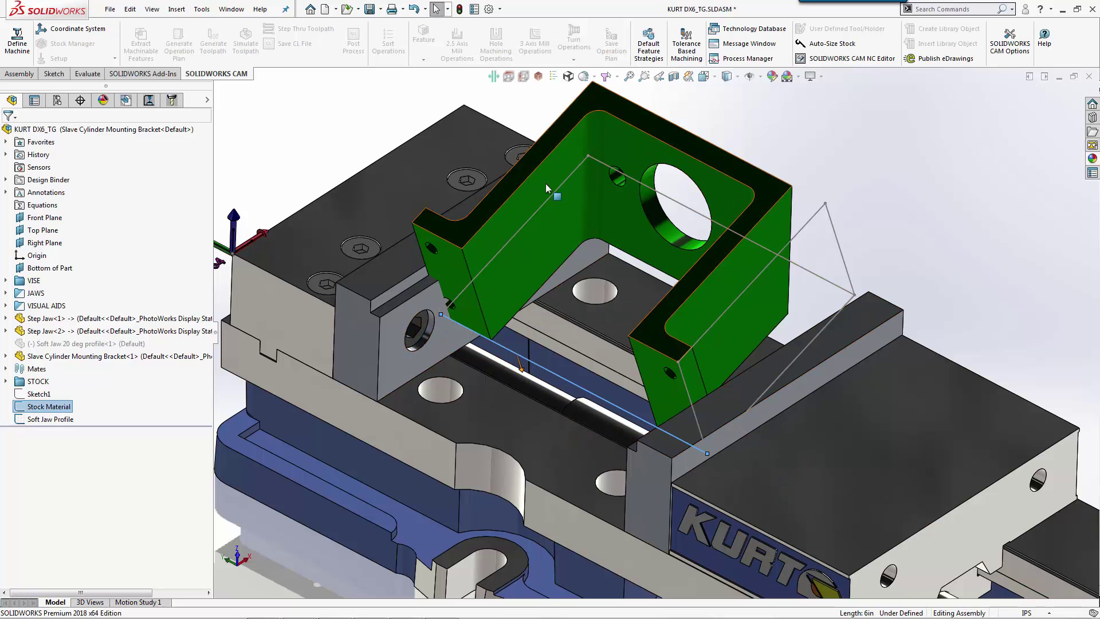
pyautogui.click(960, 192)
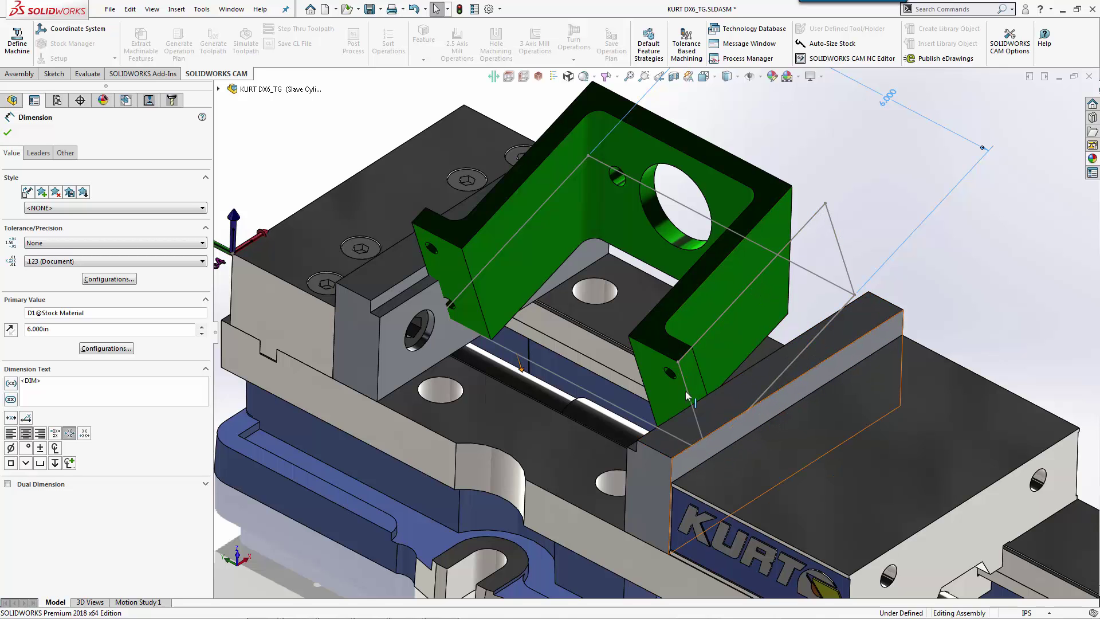
pyautogui.moveTo(674, 299); pyautogui.dragTo(687, 285, button='middle')
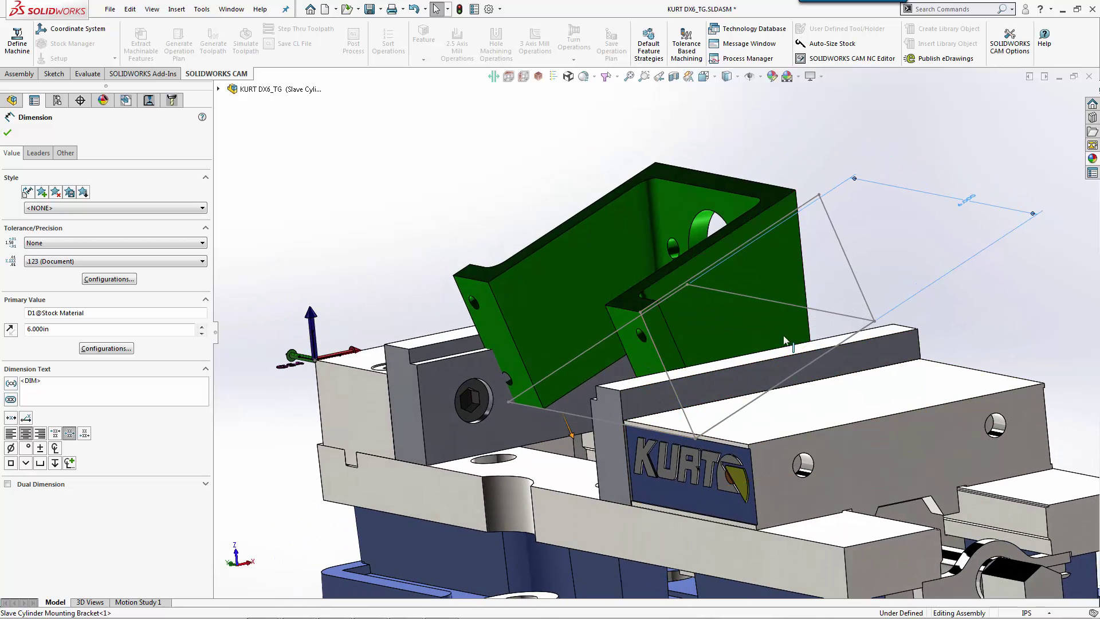
pyautogui.click(401, 193)
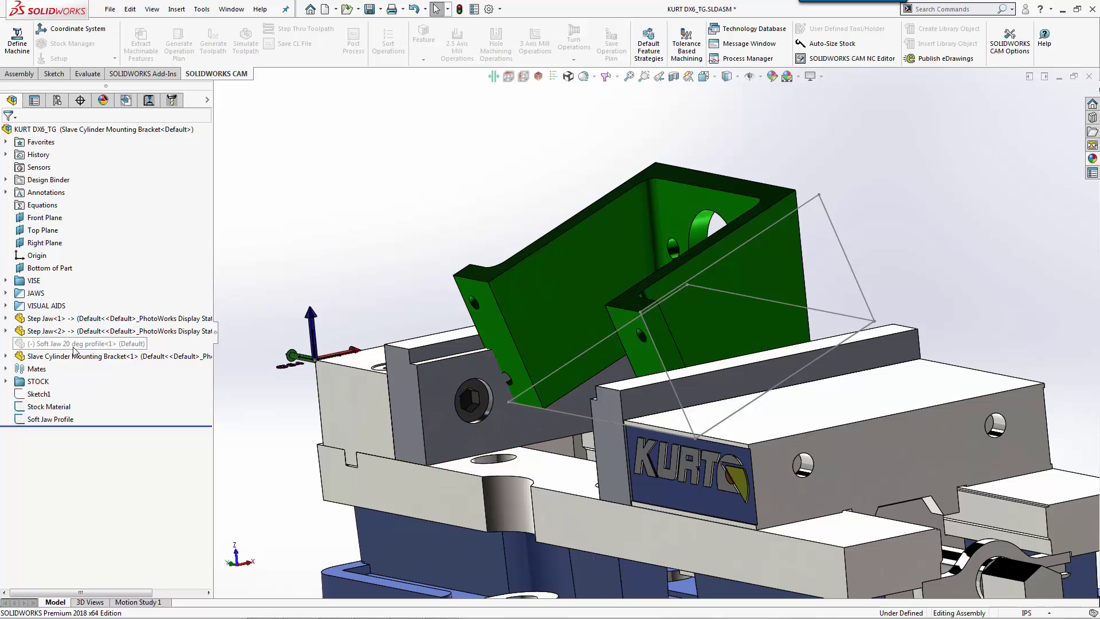
# Insert another Soft Jaw 20 deg profile and hide Step Jaw<1> and Step Jaw<2>
pyautogui.moveTo(70, 348); pyautogui.dragTo(434, 192)
pyautogui.click(424, 400)
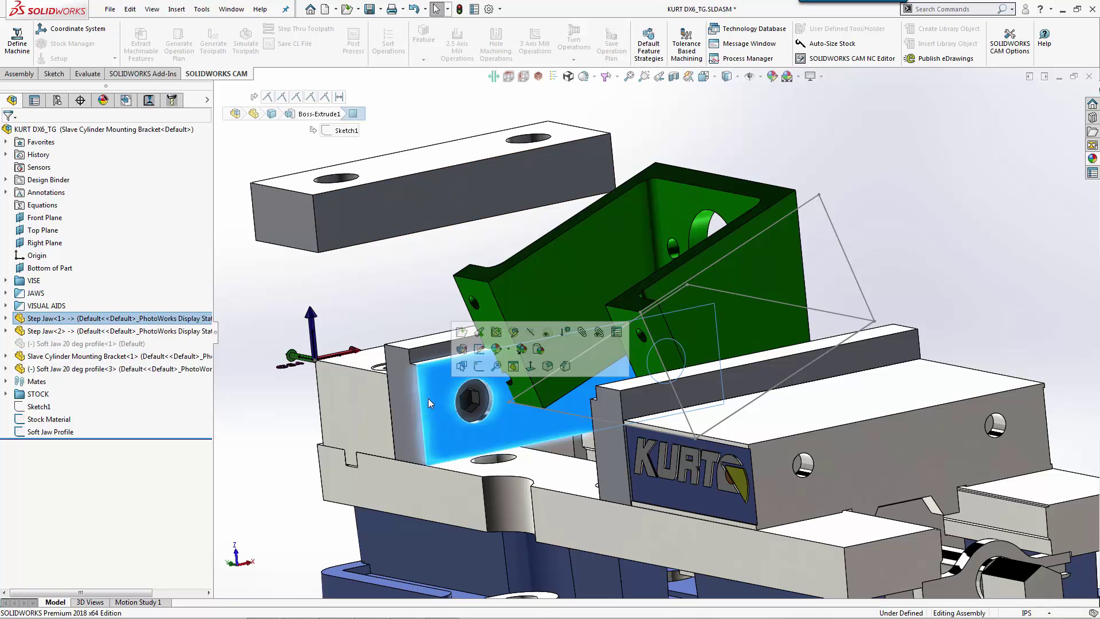
pyautogui.press('Tab')
pyautogui.press('Tab')
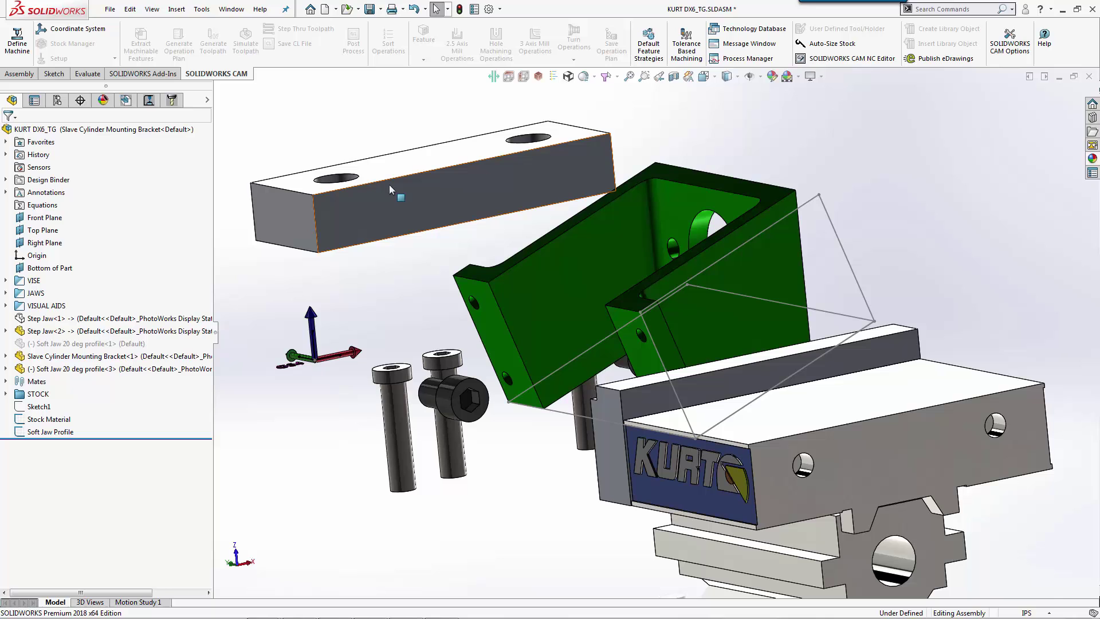
pyautogui.hotkey('shift', 'Tab')
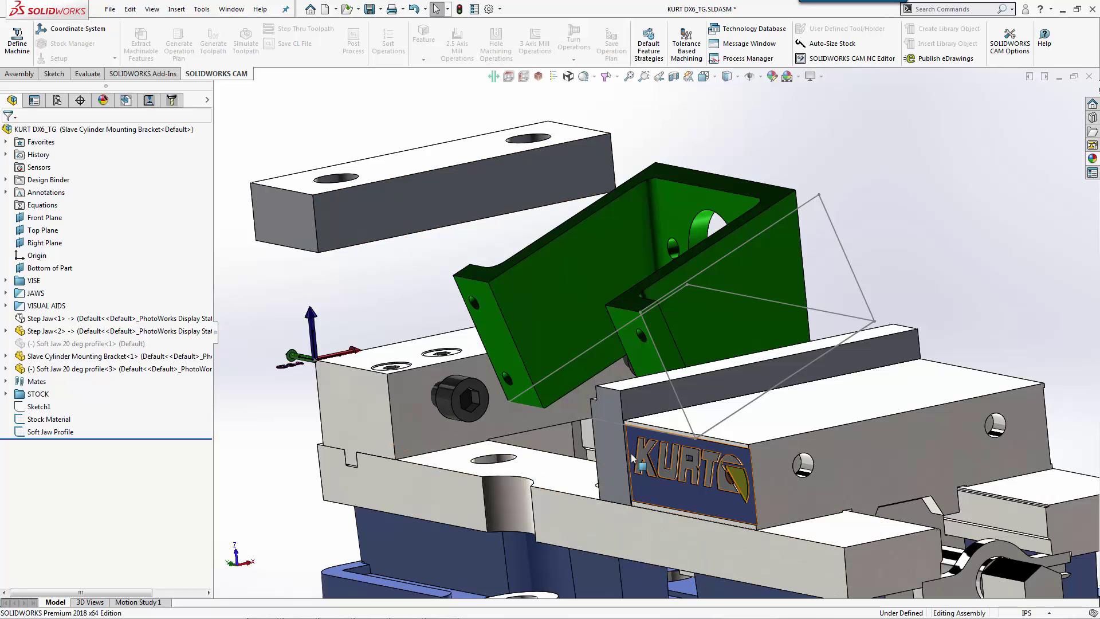
pyautogui.click(614, 453)
pyautogui.press('Tab')
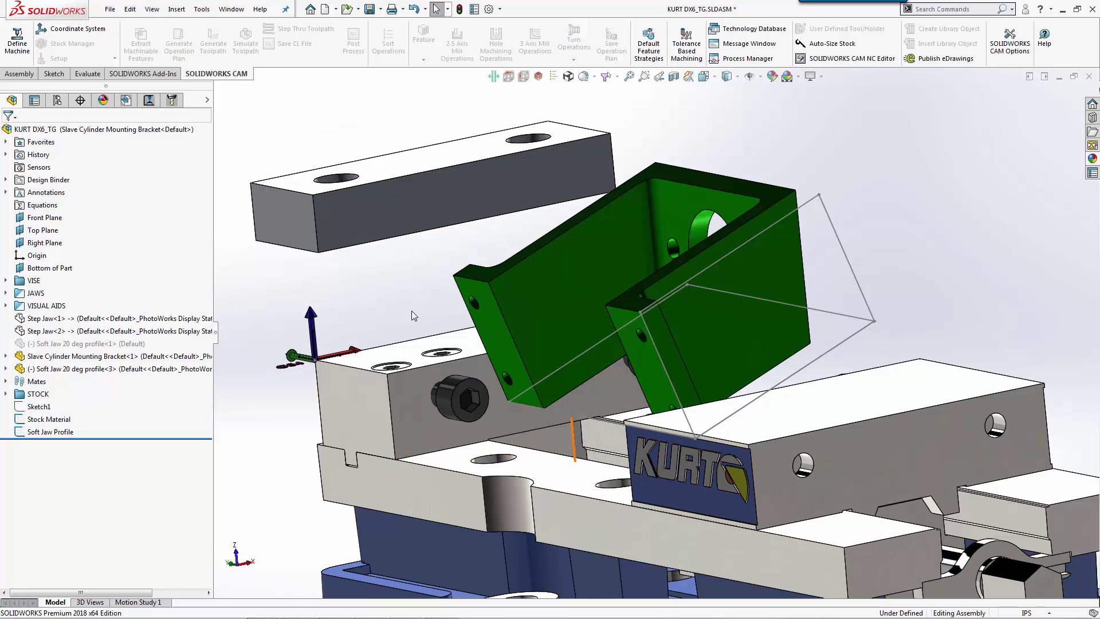
# Make the new soft jaw's left bolt hole concentric with the screw head
pyautogui.moveTo(378, 195); pyautogui.dragTo(452, 246)
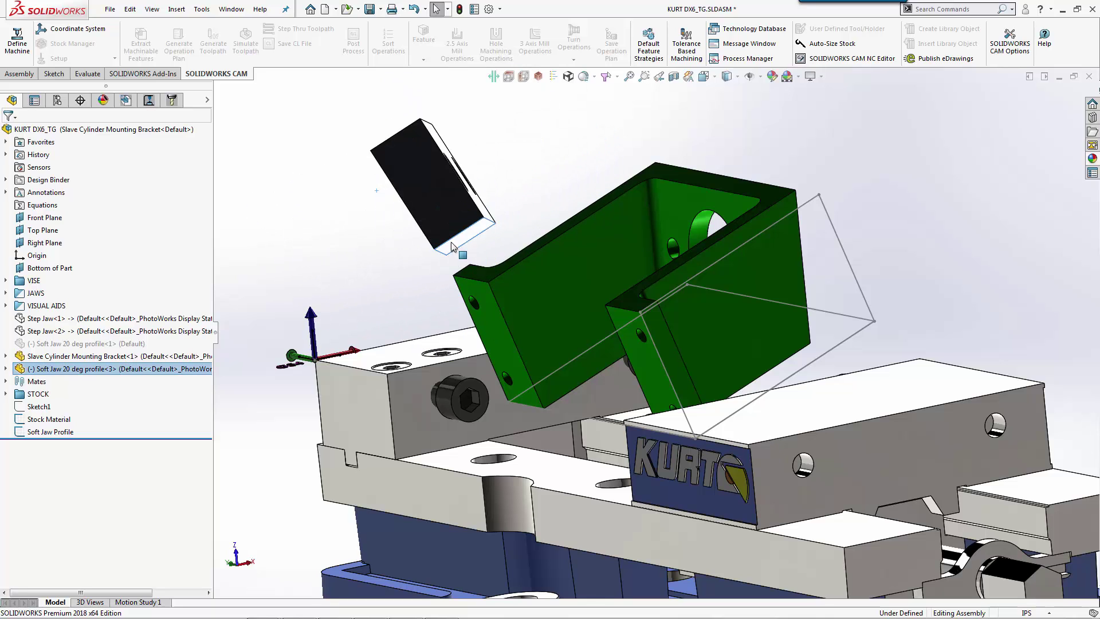
pyautogui.moveTo(452, 246); pyautogui.dragTo(409, 312, button='right')
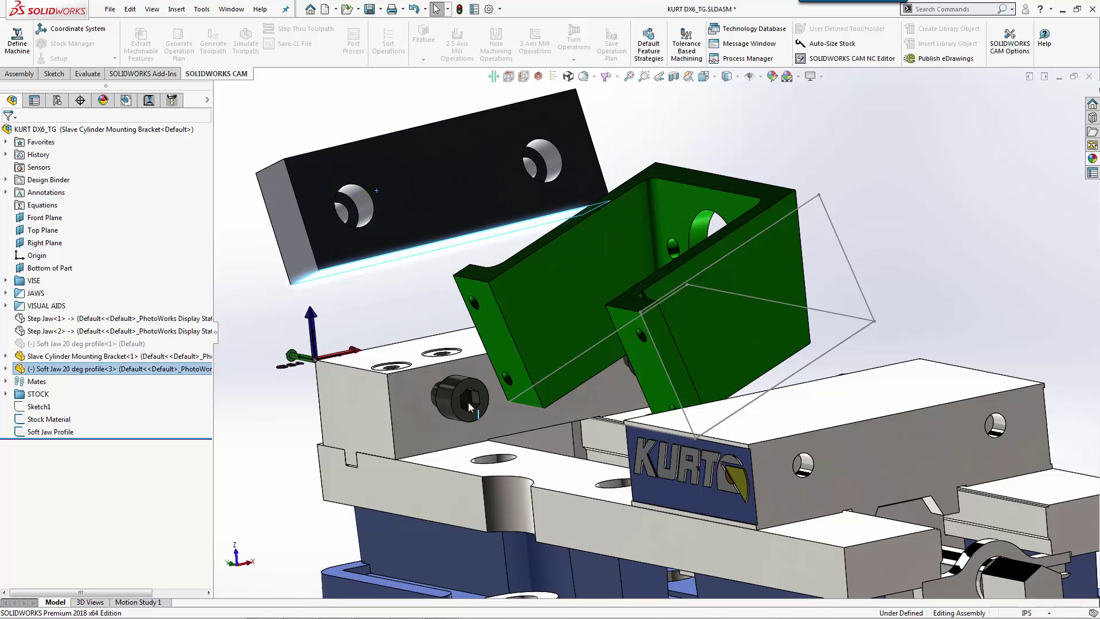
pyautogui.click(363, 202)
pyautogui.keyDown('ctrl'); pyautogui.click(449, 402); pyautogui.keyUp('ctrl')
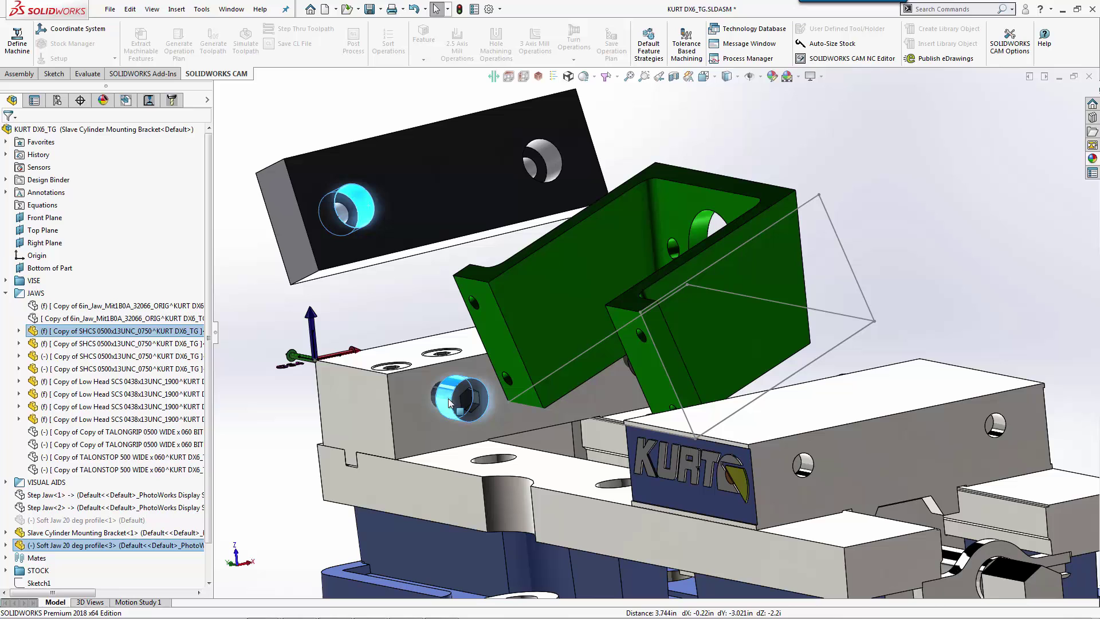
pyautogui.click(522, 388)
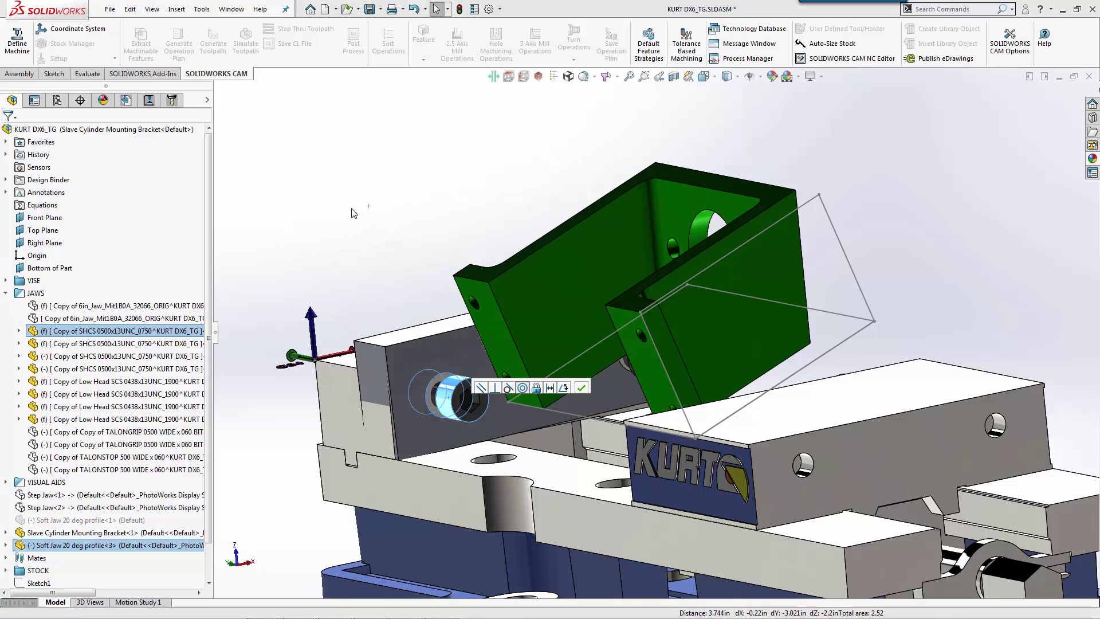
# Seat the soft jaw's back face against the fixed vise jaw face
pyautogui.click(354, 213)
pyautogui.click(492, 349)
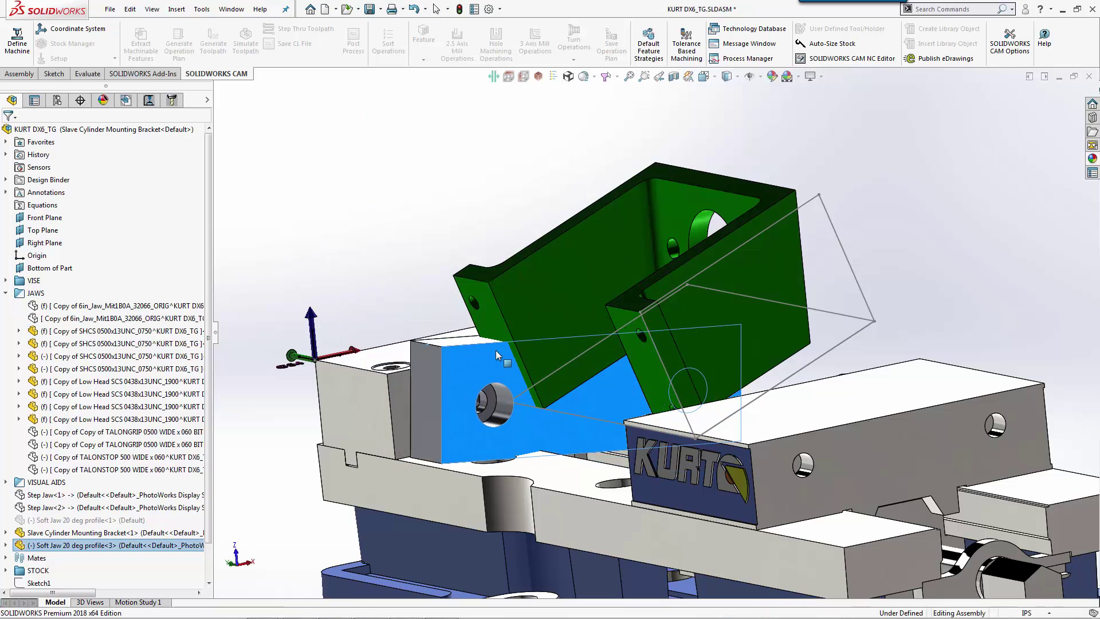
pyautogui.moveTo(496, 349); pyautogui.dragTo(517, 356)
pyautogui.moveTo(515, 356); pyautogui.dragTo(383, 413, button='middle')
pyautogui.click(428, 401)
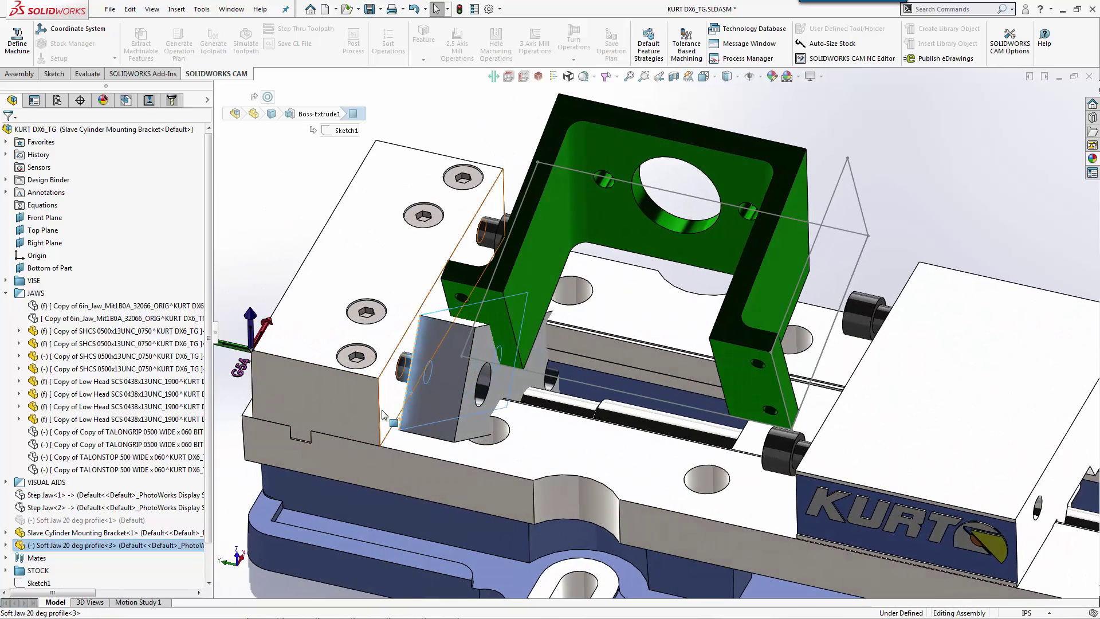
pyautogui.click(383, 414)
pyautogui.click(421, 403)
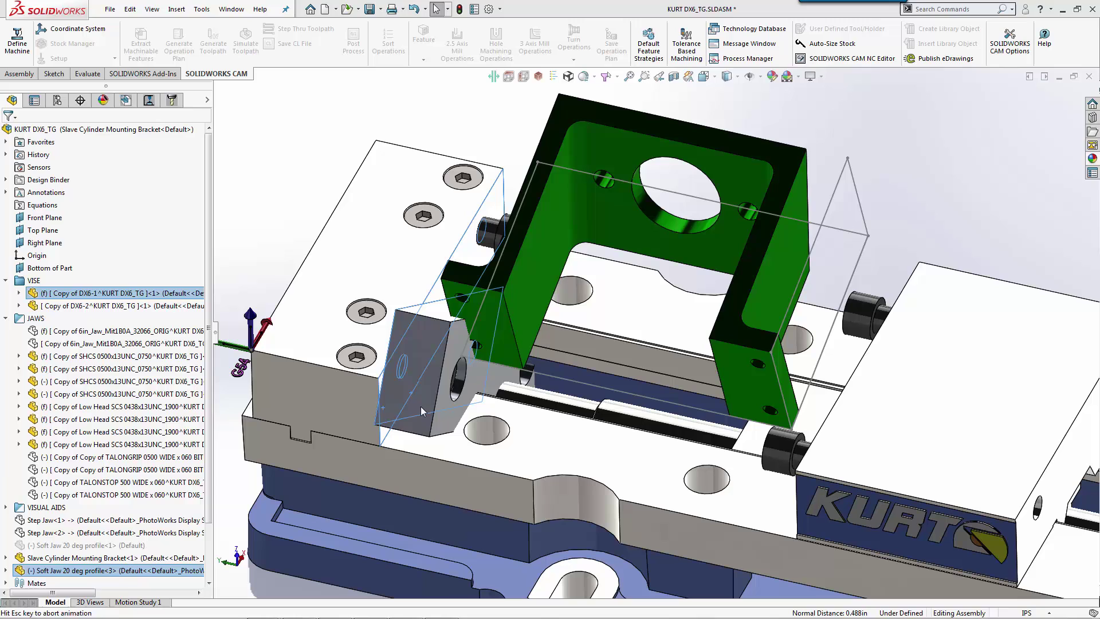
# Make the soft jaw parallel to the vise face and place a copy, <4>, to the upper right
pyautogui.click(419, 407)
pyautogui.keyDown('ctrl'); pyautogui.click(341, 410); pyautogui.keyUp('ctrl')
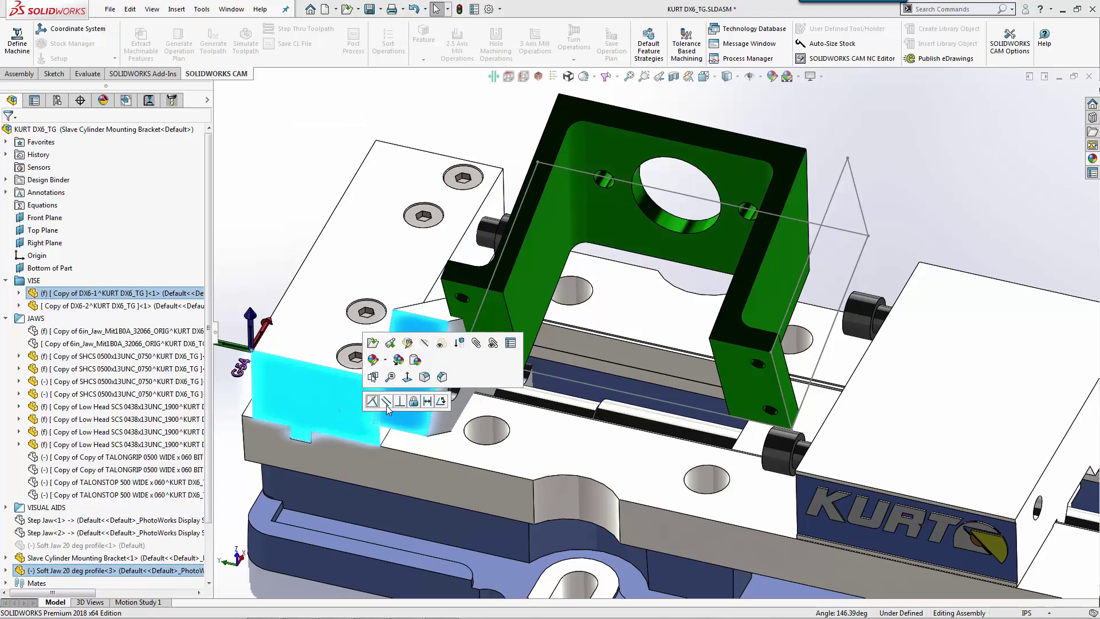
pyautogui.click(386, 401)
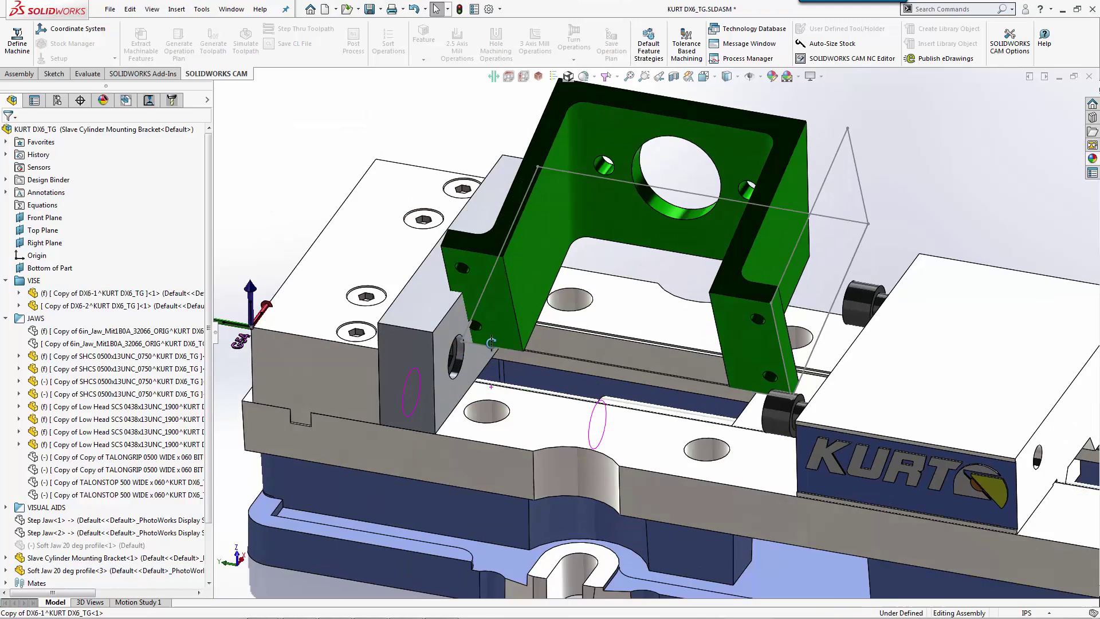
pyautogui.moveTo(491, 342); pyautogui.dragTo(470, 305, button='middle')
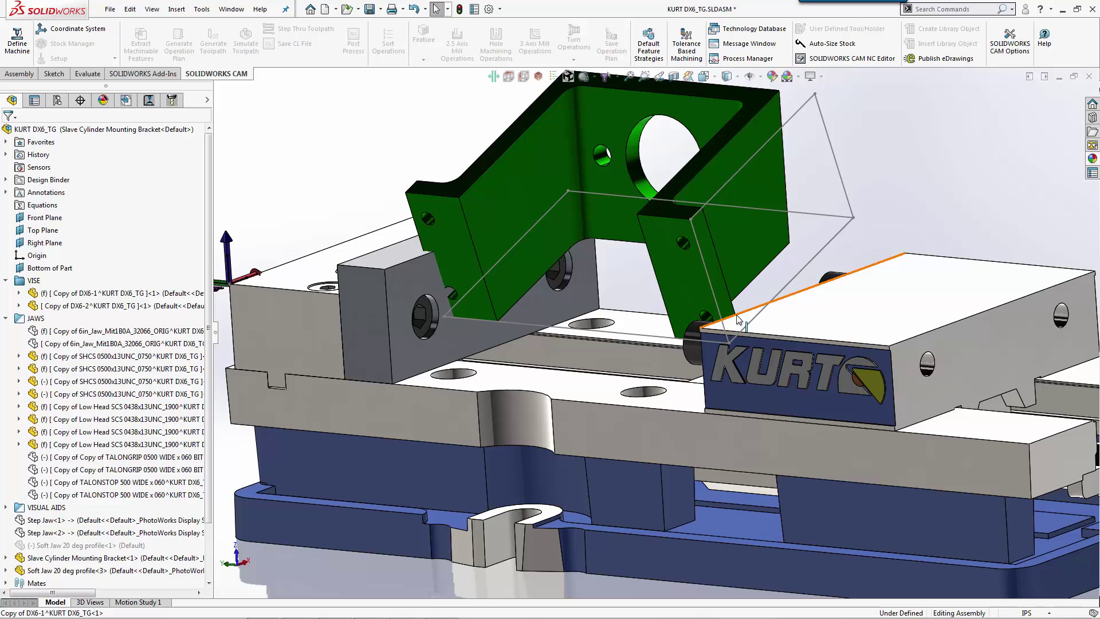
pyautogui.keyDown('ctrl'); pyautogui.moveTo(376, 314); pyautogui.dragTo(917, 218); pyautogui.keyUp('ctrl')
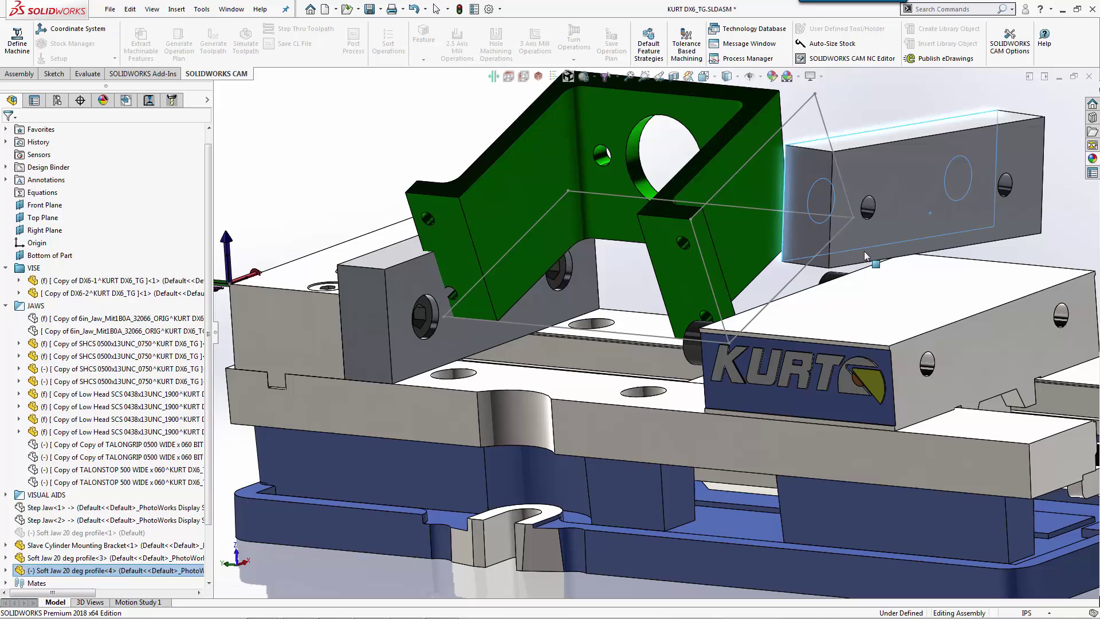
# Mate the jaw copy's front face flat against the front vise jaw's mounting face
pyautogui.click(881, 213)
pyautogui.moveTo(871, 310); pyautogui.dragTo(923, 323, button='middle')
pyautogui.keyDown('ctrl'); pyautogui.click(761, 374); pyautogui.keyUp('ctrl')
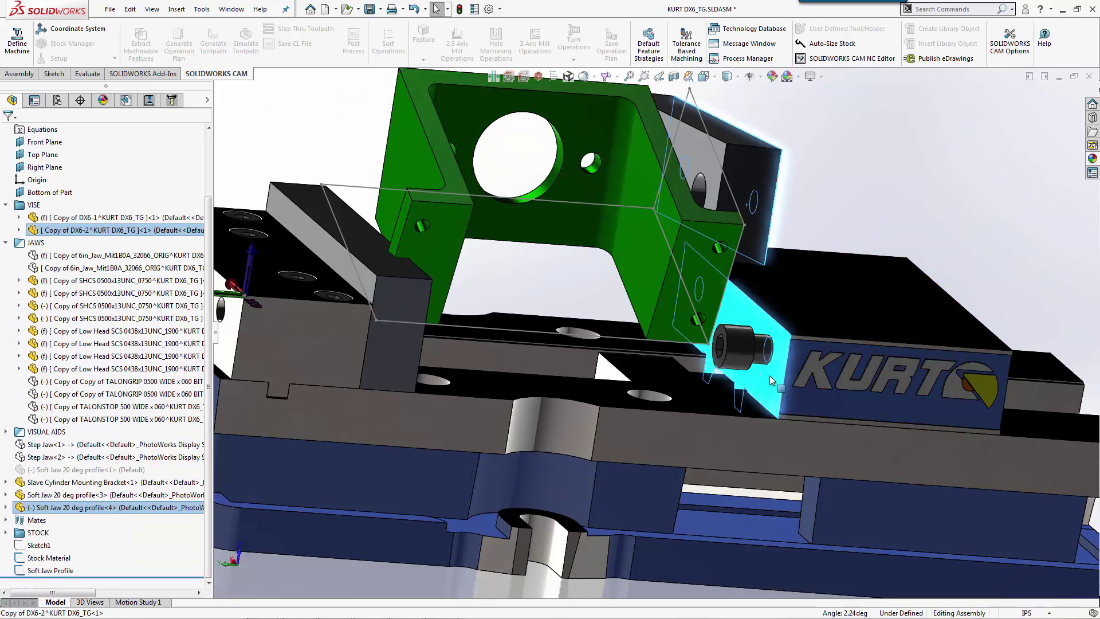
pyautogui.click(784, 376)
pyautogui.click(792, 365)
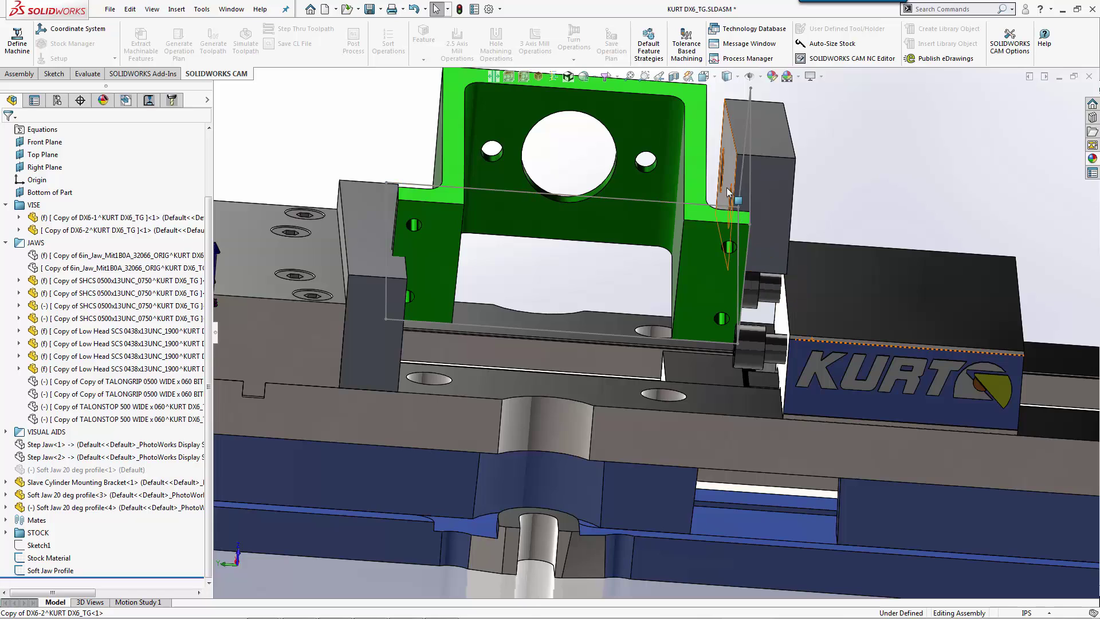
# Make the copy's bolt hole concentric with its cap screw
pyautogui.moveTo(765, 266); pyautogui.dragTo(744, 241, button='middle')
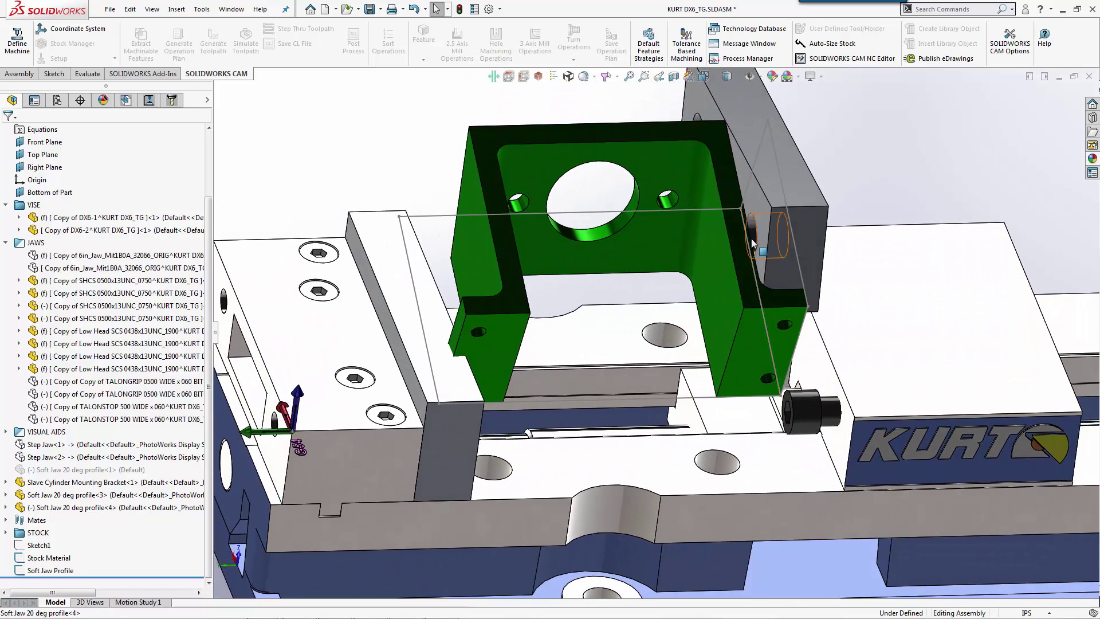
pyautogui.click(751, 238)
pyautogui.keyDown('ctrl'); pyautogui.click(806, 404); pyautogui.keyUp('ctrl')
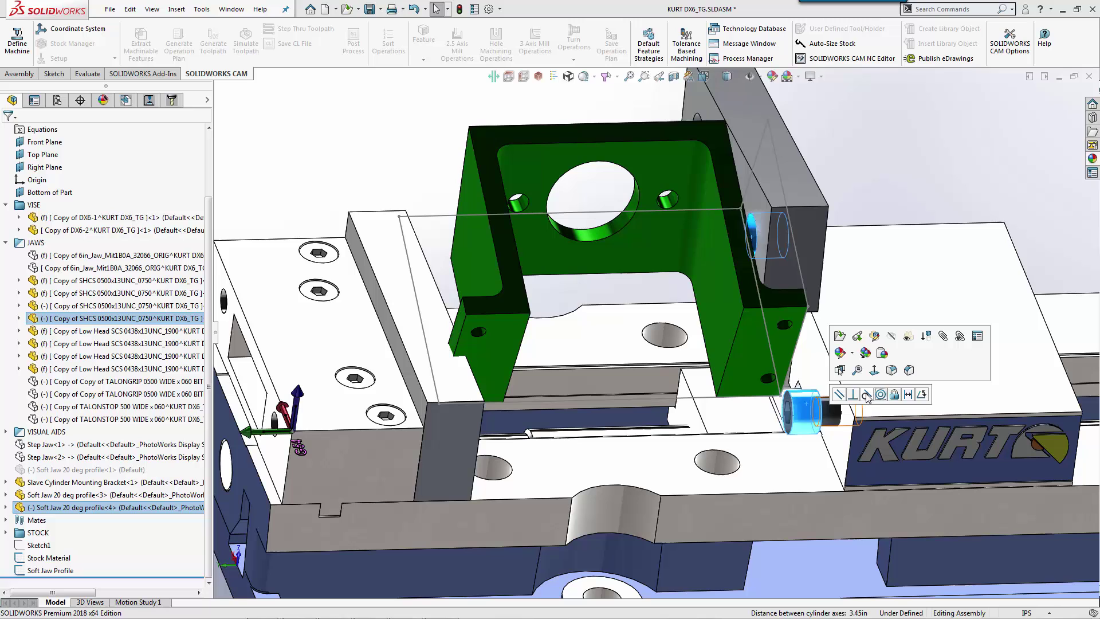
pyautogui.click(884, 396)
# Align the copy's end face with the matching face on the other soft jaw
pyautogui.click(835, 447)
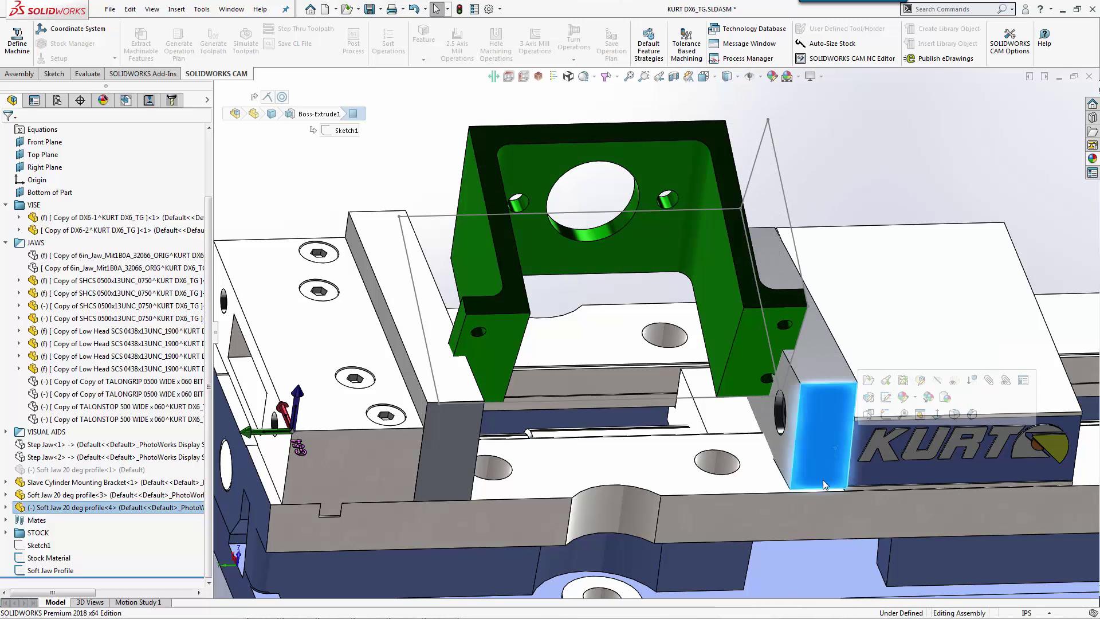
pyautogui.keyDown('ctrl'); pyautogui.click(452, 480); pyautogui.keyUp('ctrl')
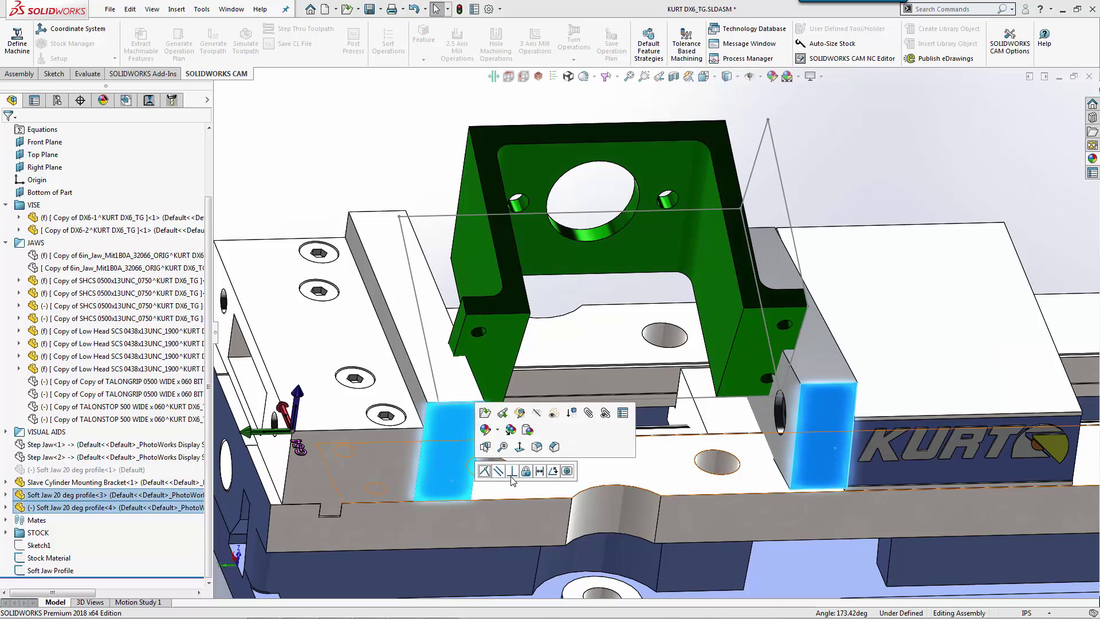
pyautogui.click(500, 475)
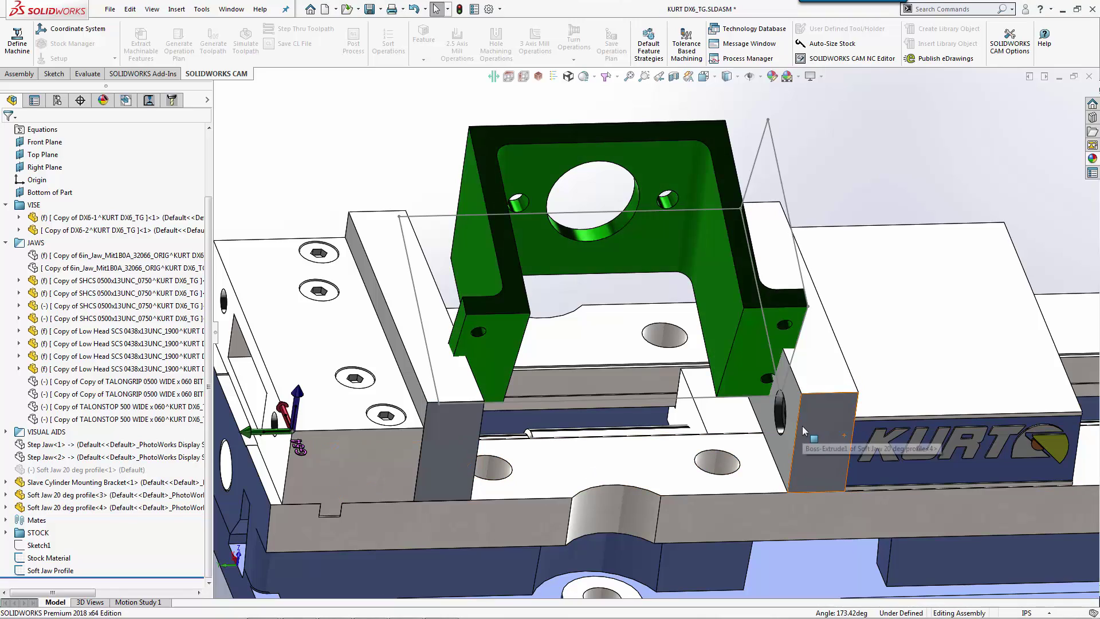
pyautogui.moveTo(802, 425); pyautogui.dragTo(784, 340, button='middle')
pyautogui.moveTo(718, 480); pyautogui.dragTo(635, 321, button='middle')
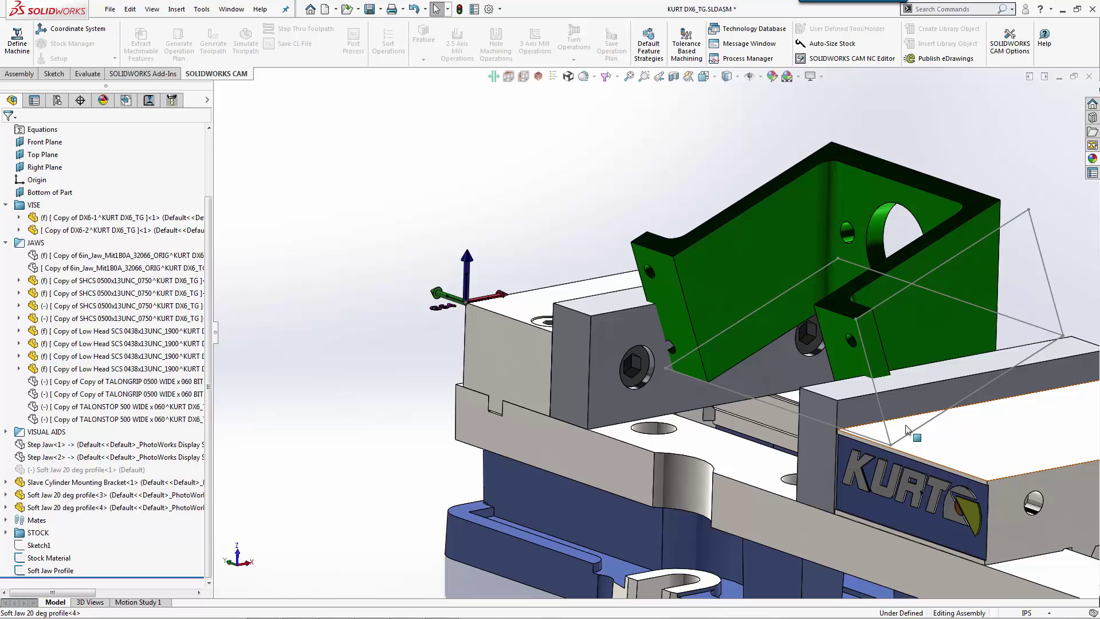
pyautogui.keyDown('ctrl'); pyautogui.moveTo(887, 416); pyautogui.dragTo(757, 338, button='middle'); pyautogui.keyUp('ctrl')
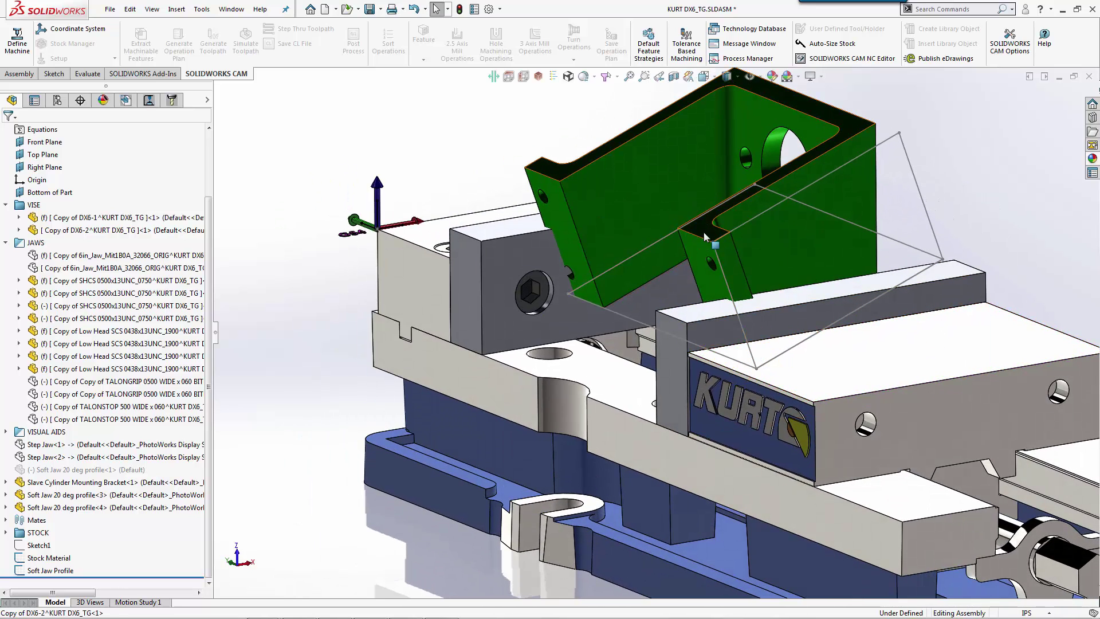
pyautogui.click(528, 253)
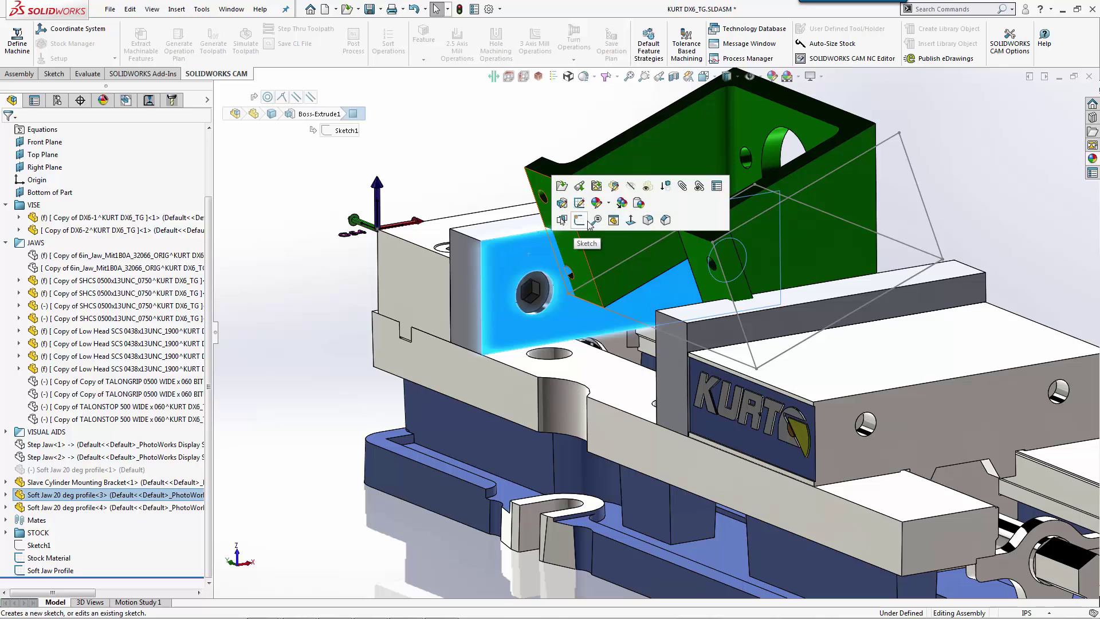
# Edit soft jaw <3> in place and convert the Soft Jaw Profile into a sketch on its face
pyautogui.click(613, 186)
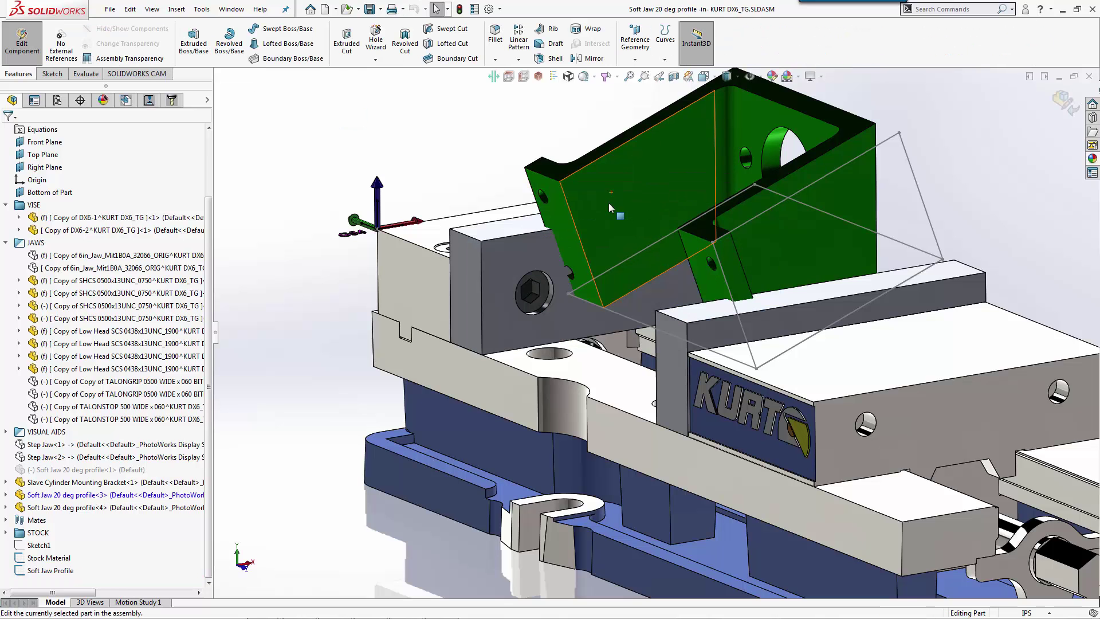
pyautogui.click(535, 250)
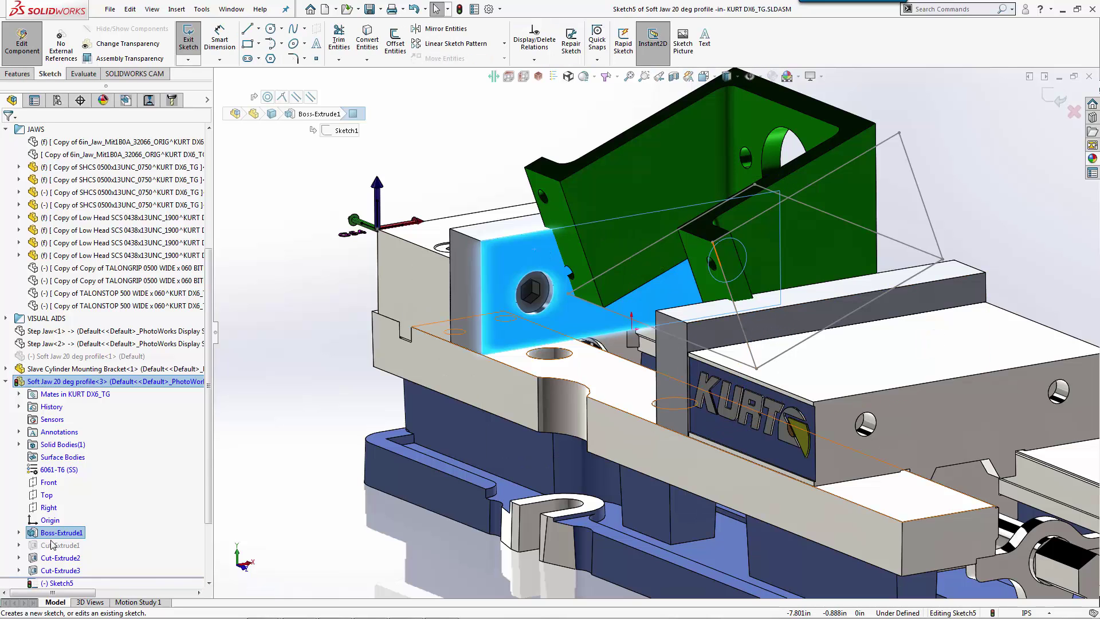
pyautogui.scroll(-3, 209, 513)
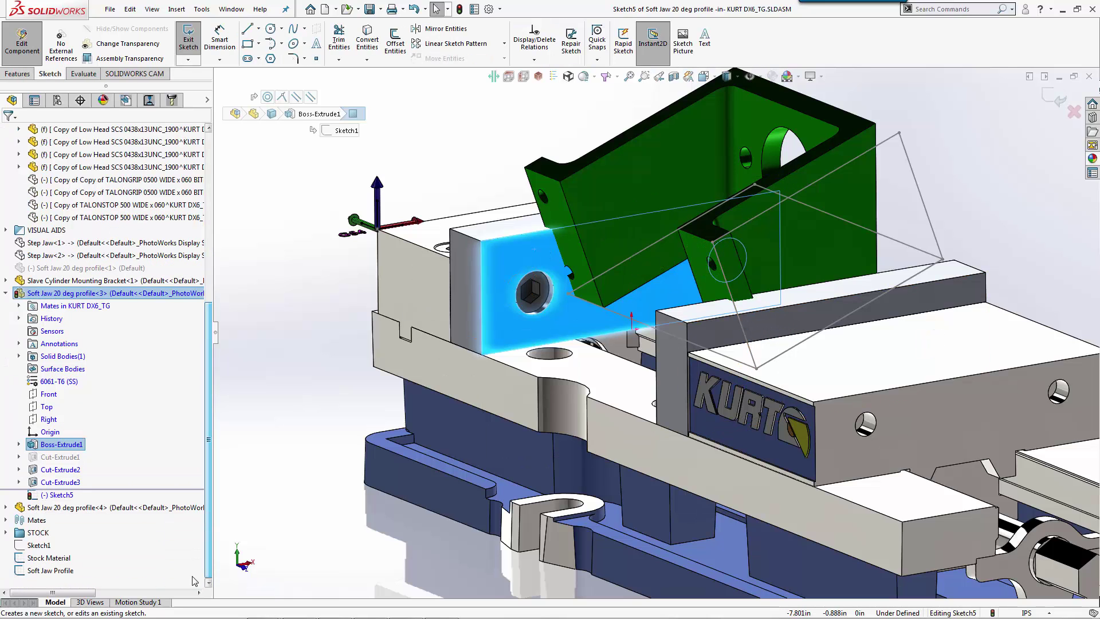
pyautogui.click(48, 572)
pyautogui.press('s')
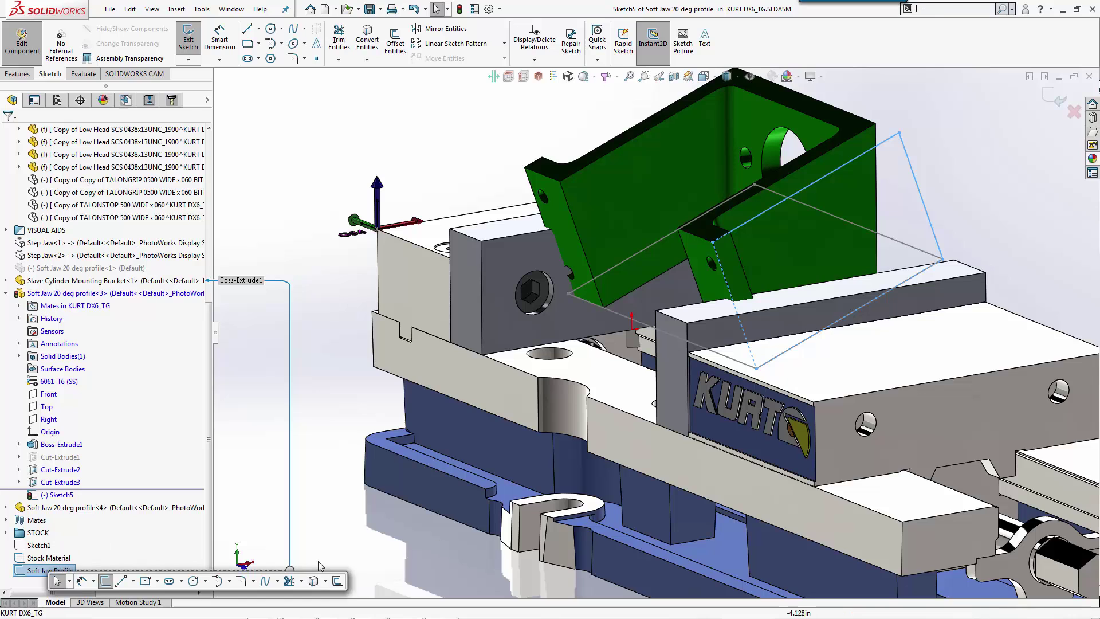
pyautogui.click(314, 581)
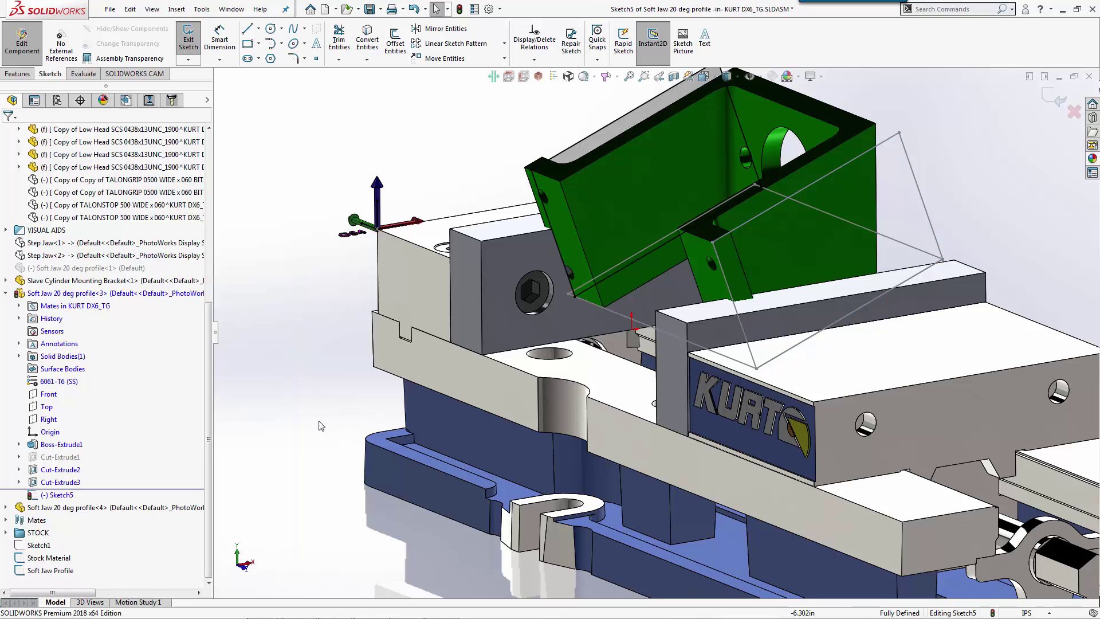
# Extrude-cut the converted profile up to the mounting bracket's face
pyautogui.click(17, 73)
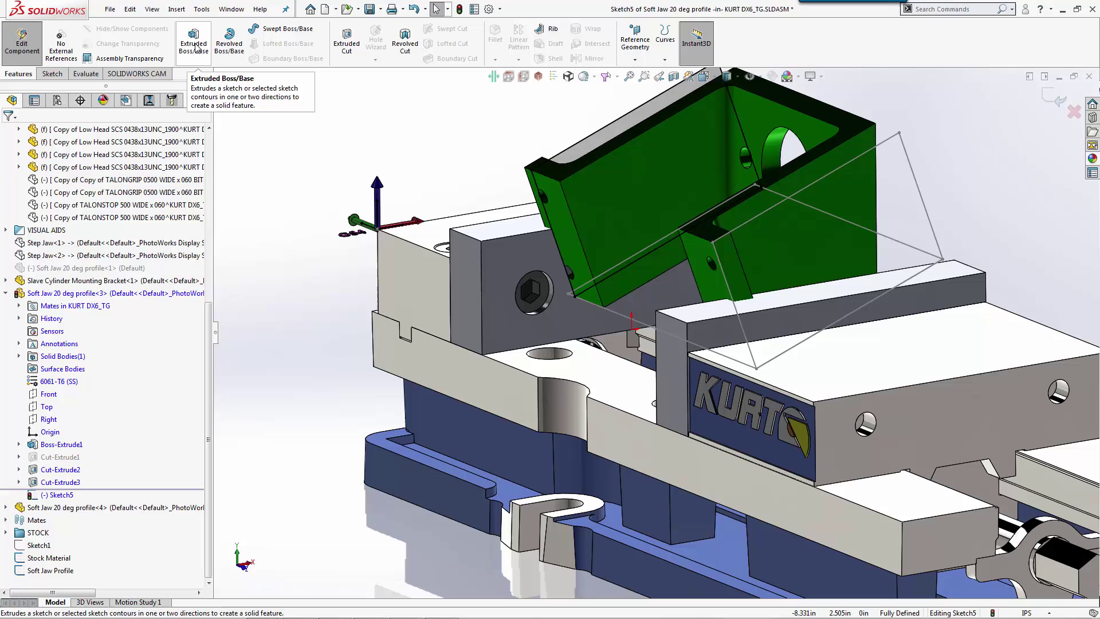
pyautogui.click(346, 43)
pyautogui.moveTo(511, 184); pyautogui.dragTo(547, 227, button='middle')
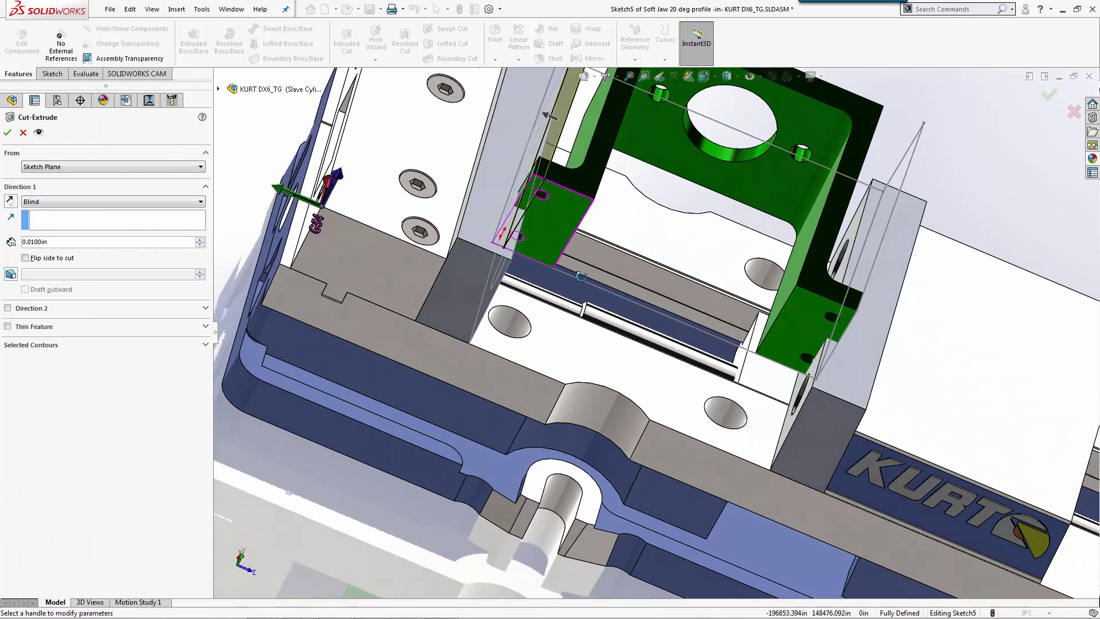
pyautogui.scroll(-6, 559, 197)
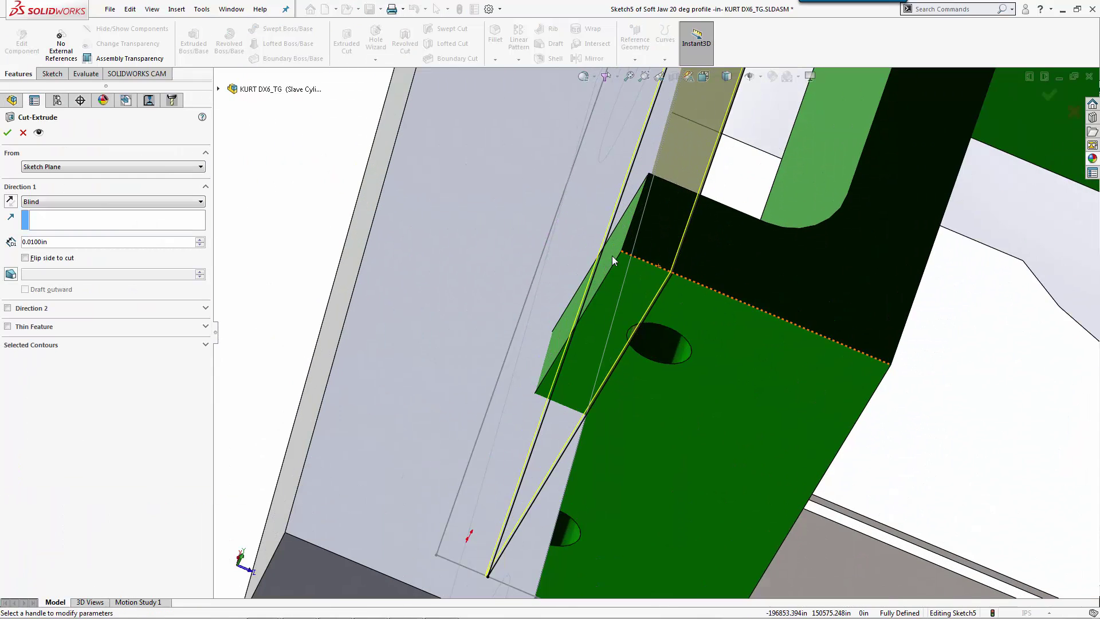
pyautogui.click(612, 258)
pyautogui.click(609, 260)
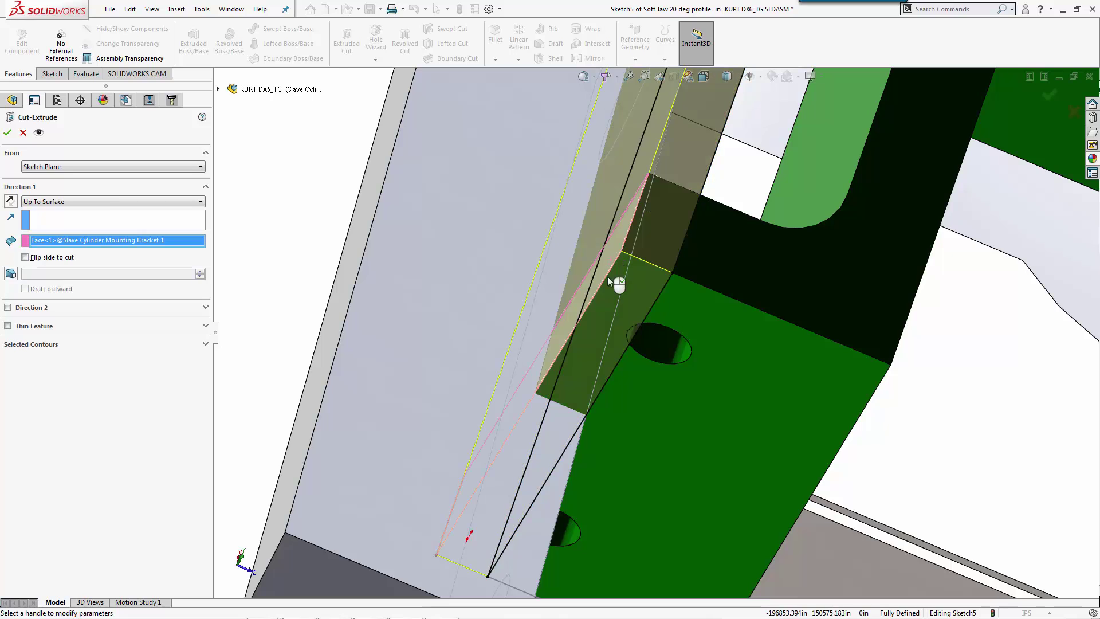
pyautogui.click(7, 134)
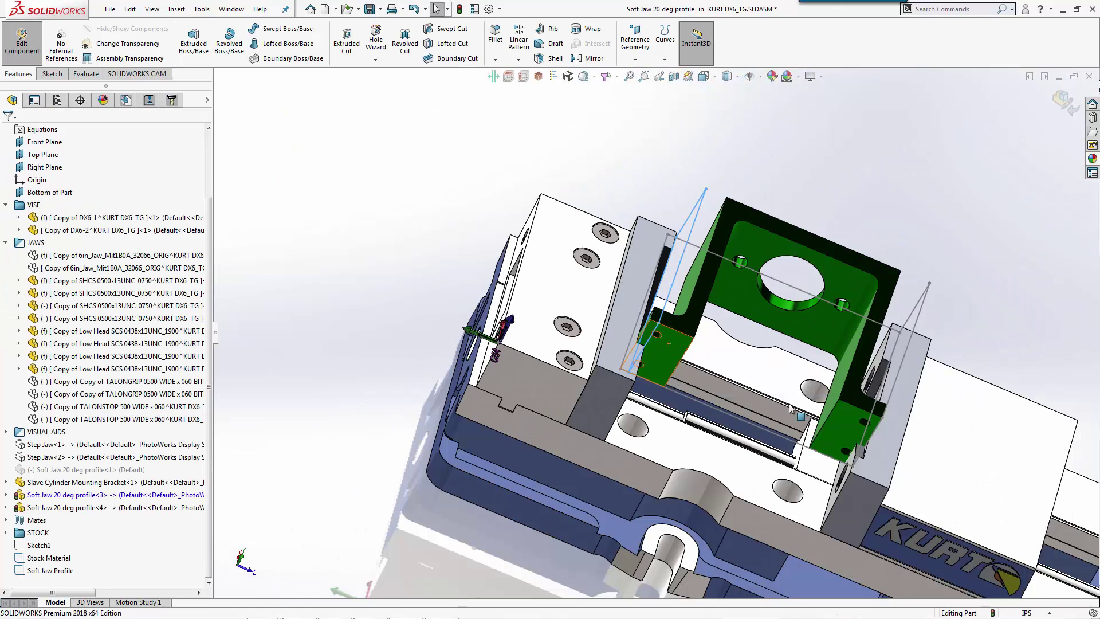
pyautogui.moveTo(790, 407); pyautogui.dragTo(831, 446, button='middle')
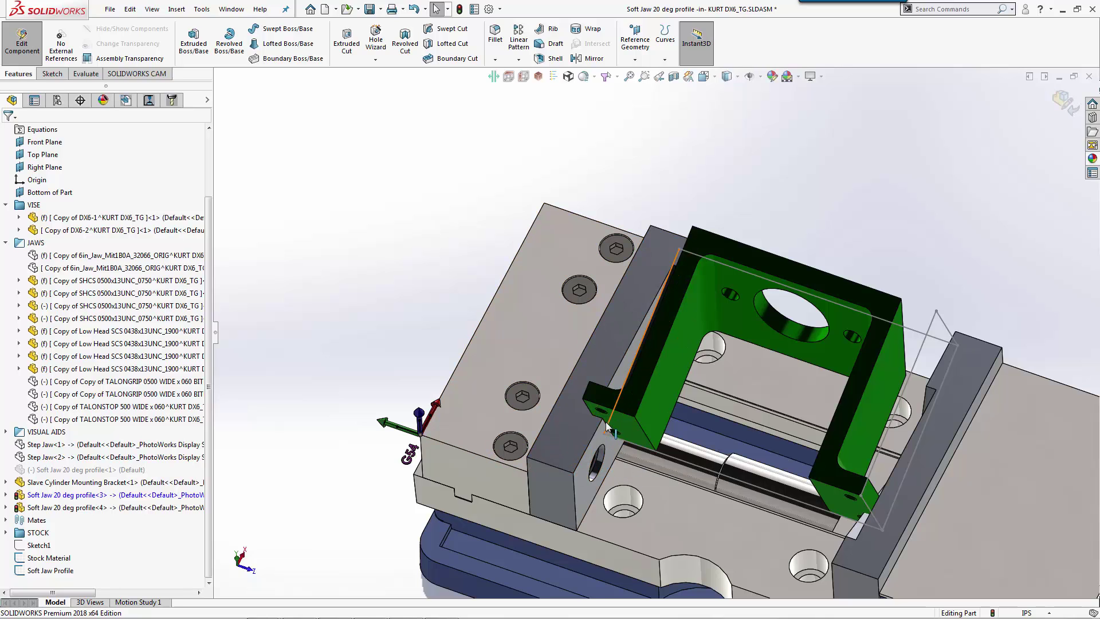
pyautogui.moveTo(606, 422); pyautogui.dragTo(604, 397, button='middle')
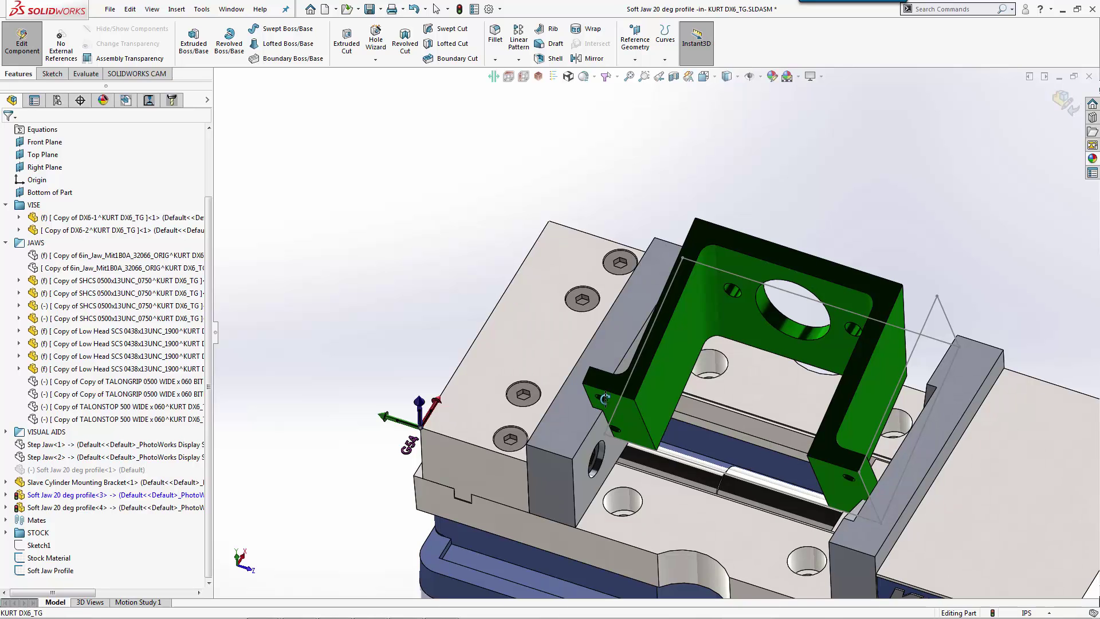
pyautogui.moveTo(613, 385); pyautogui.dragTo(625, 391, button='middle')
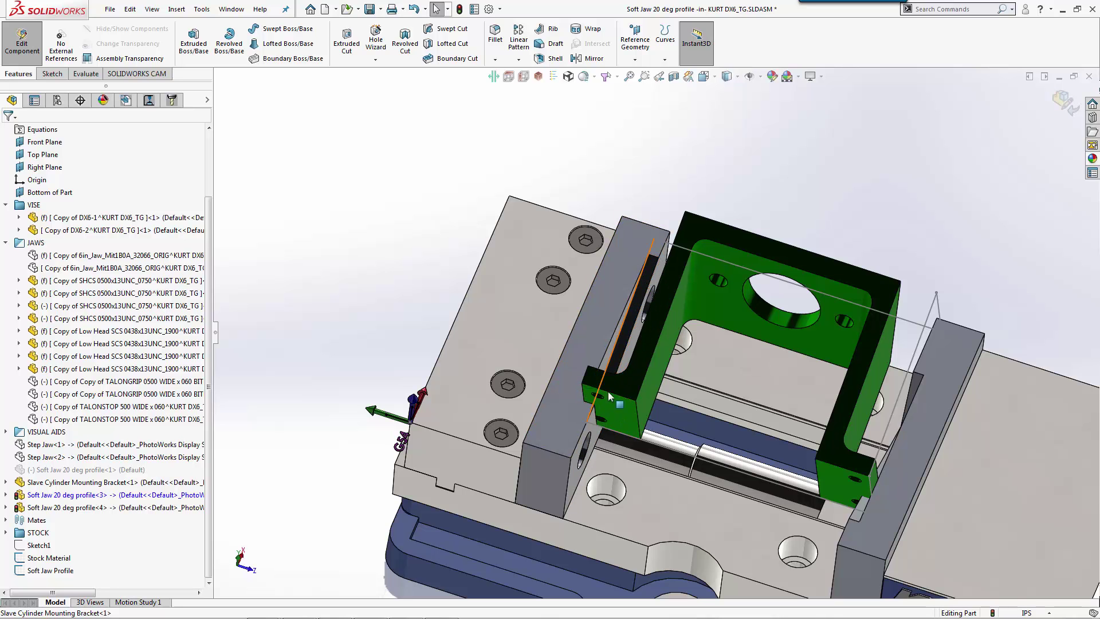
pyautogui.moveTo(899, 524); pyautogui.dragTo(919, 542, button='middle')
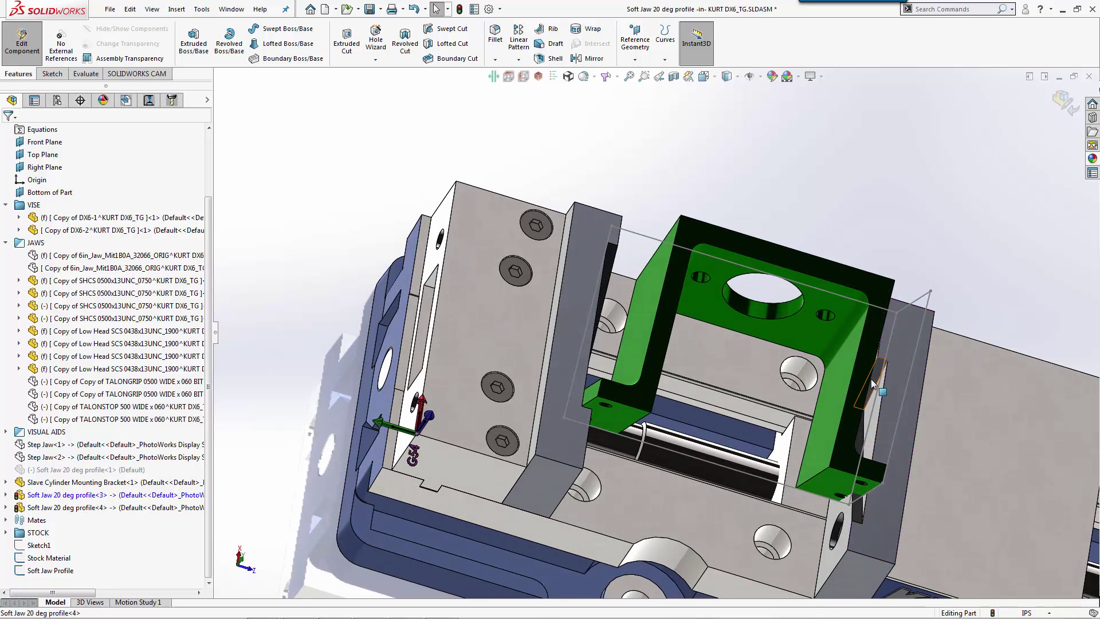
pyautogui.click(873, 542)
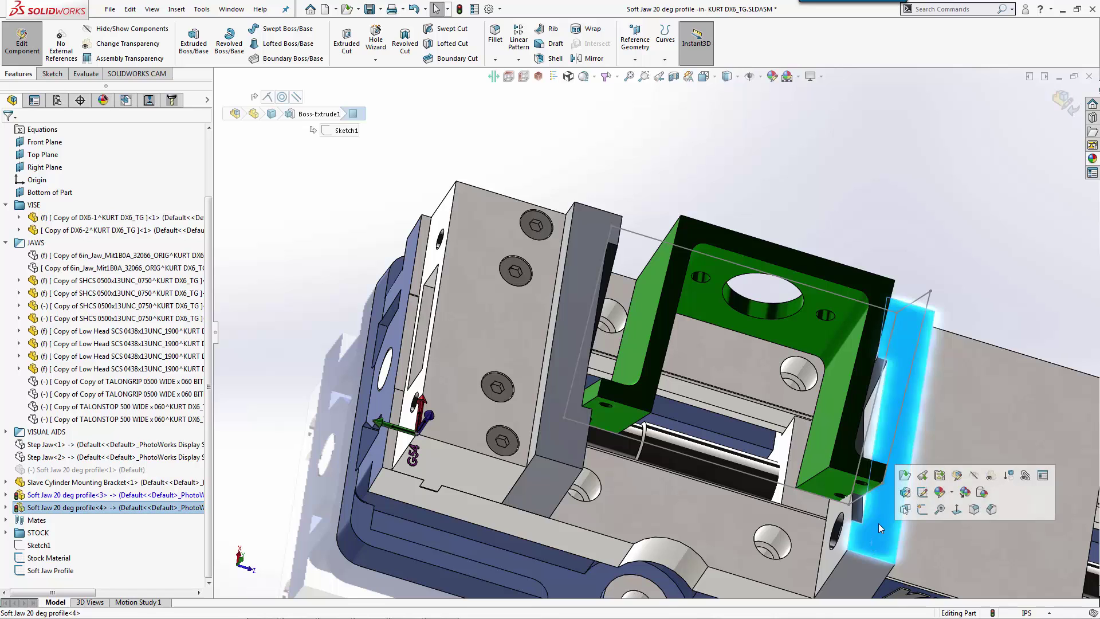
# Exit part editing and open the right soft jaw part separately, accepting the CAM rebuild warning
pyautogui.click(973, 170)
pyautogui.click(1067, 102)
pyautogui.click(915, 399)
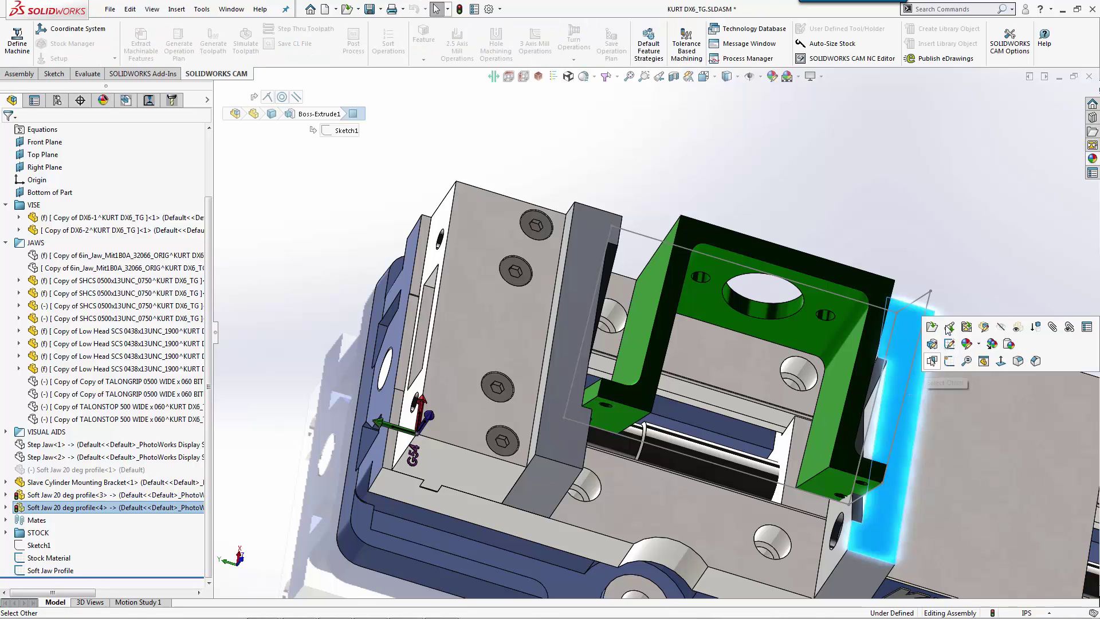
pyautogui.click(932, 327)
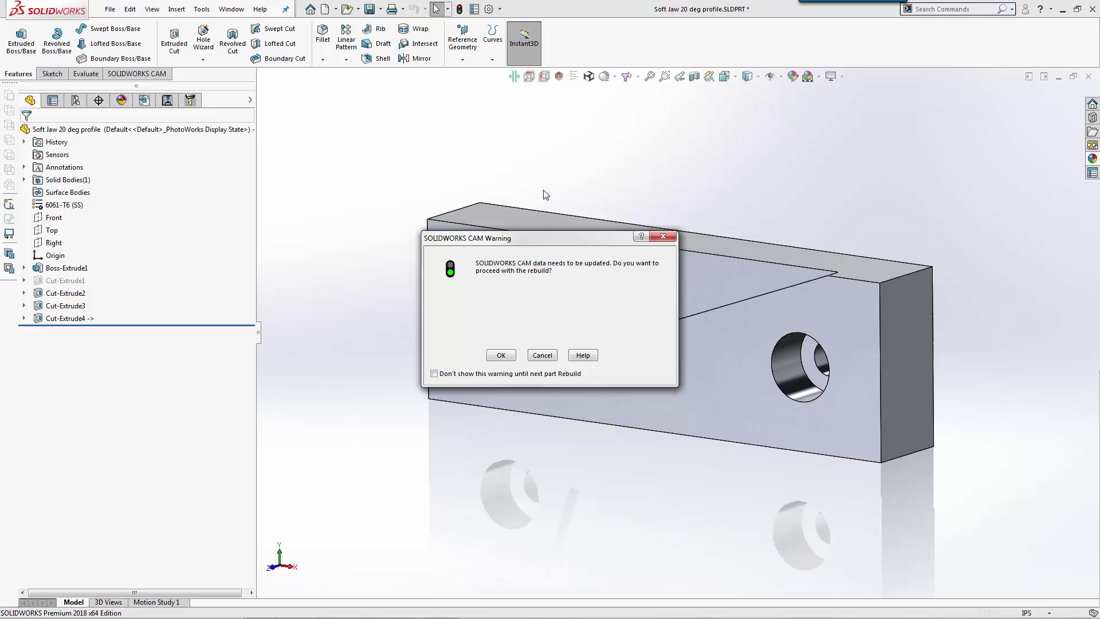
pyautogui.click(542, 356)
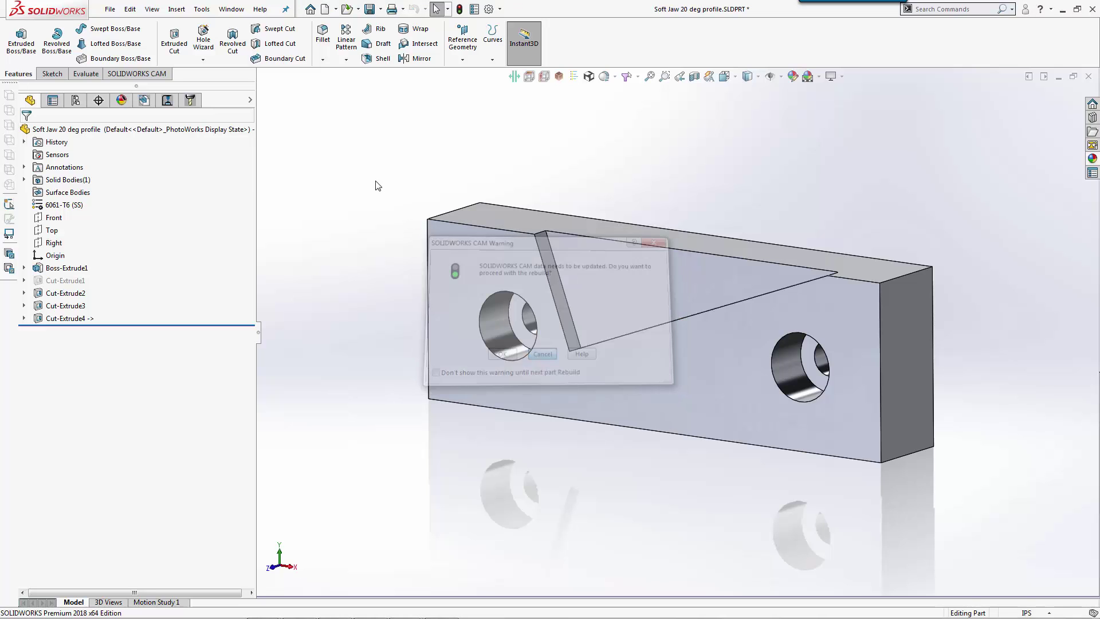
# Add a new part configuration named 'Left Hand Version'
pyautogui.click(75, 101)
pyautogui.rightClick(82, 143)
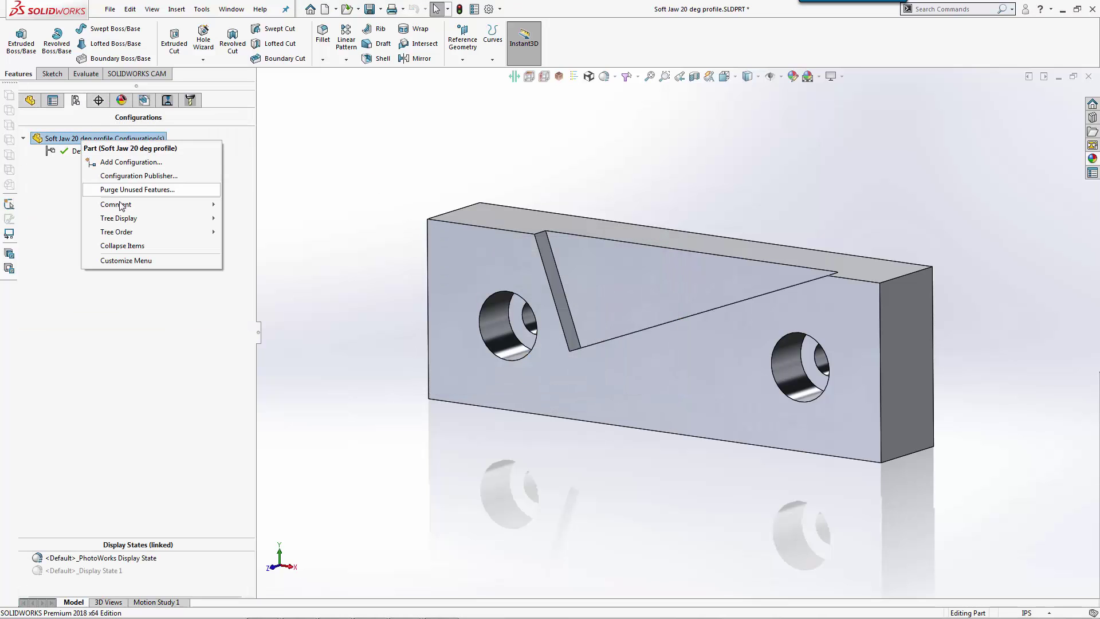
pyautogui.click(131, 162)
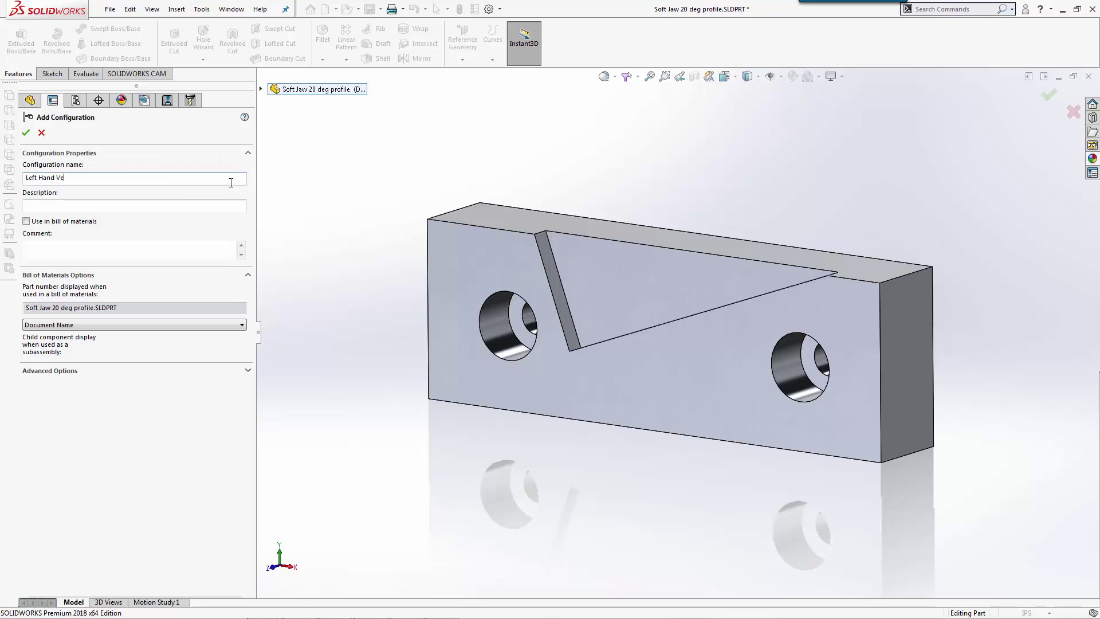
pyautogui.write('Left Hand Version')
pyautogui.press('Return')
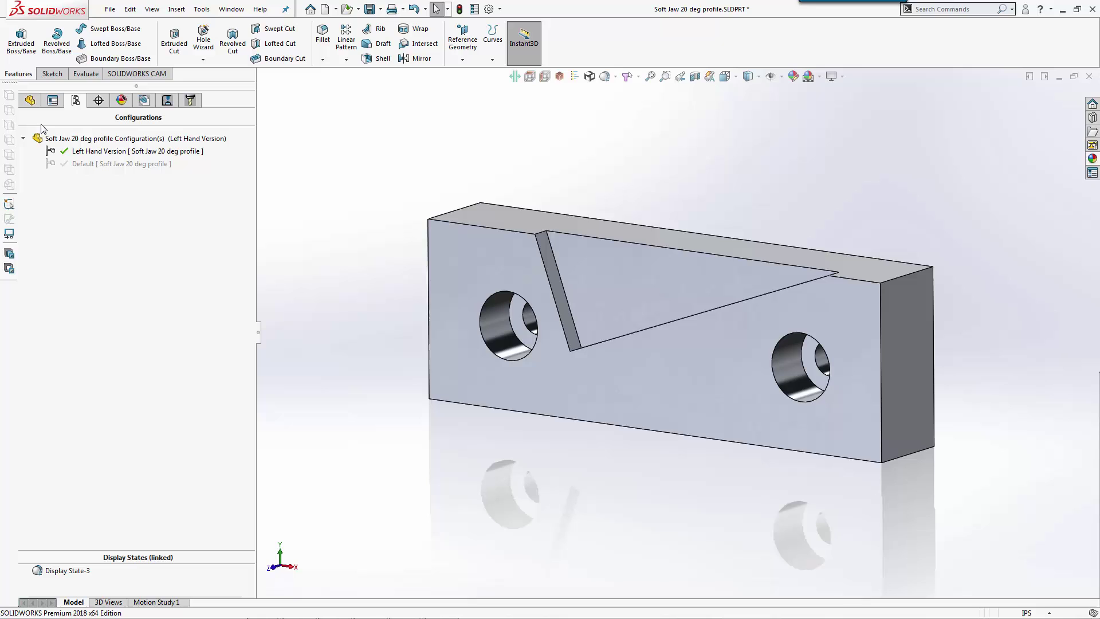
# Suppress Cut-Extrude4 in Left Hand Version, confirm Default keeps it, and return to the assembly
pyautogui.click(30, 101)
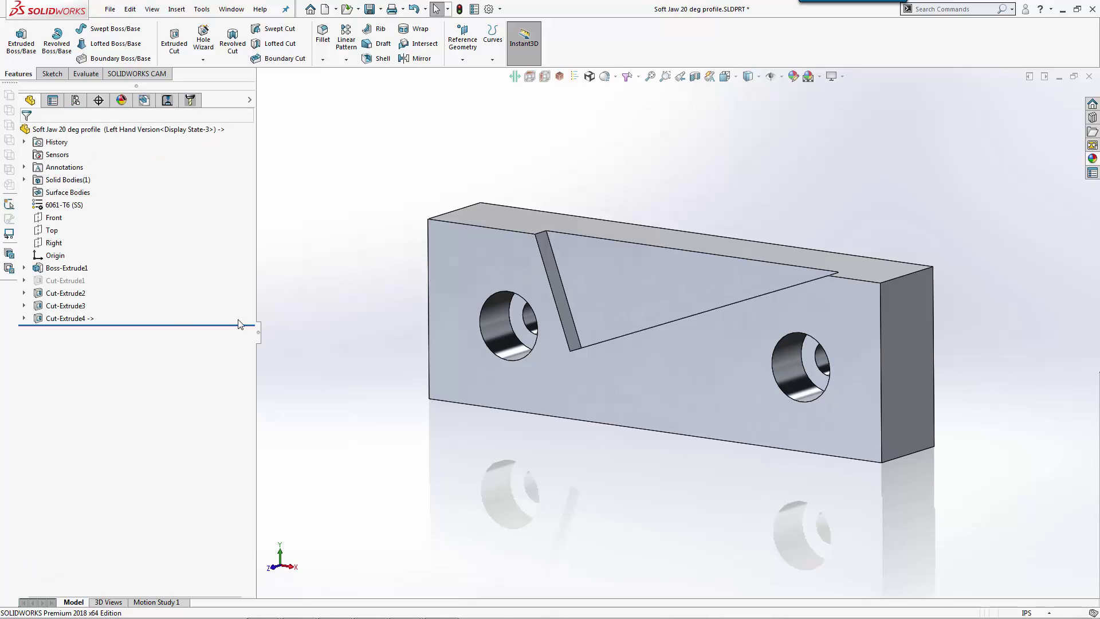
pyautogui.click(74, 319)
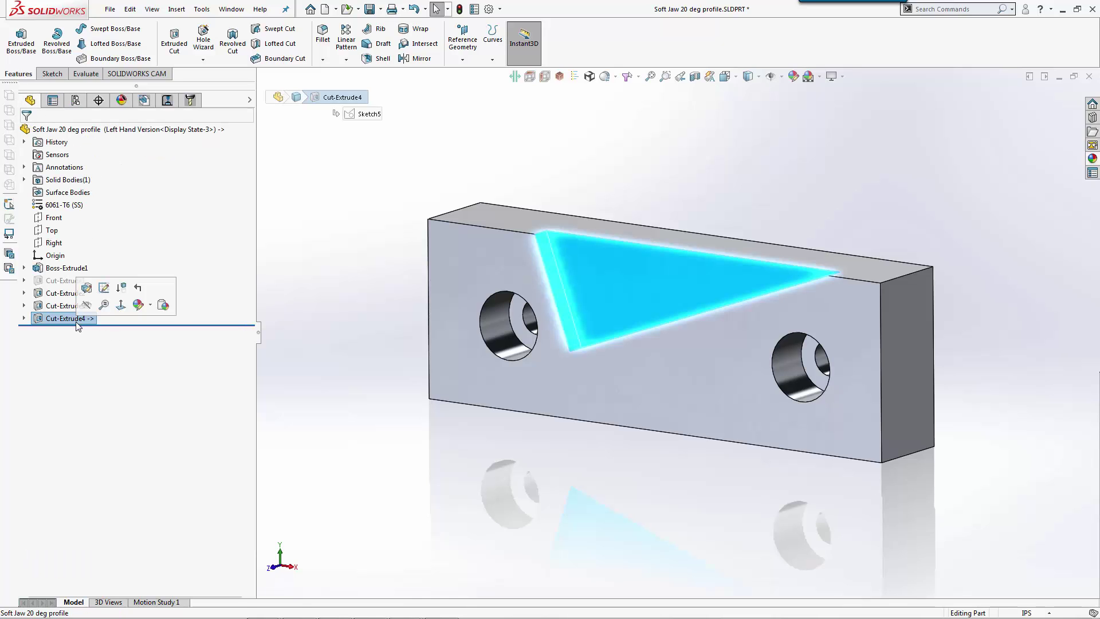
pyautogui.click(122, 288)
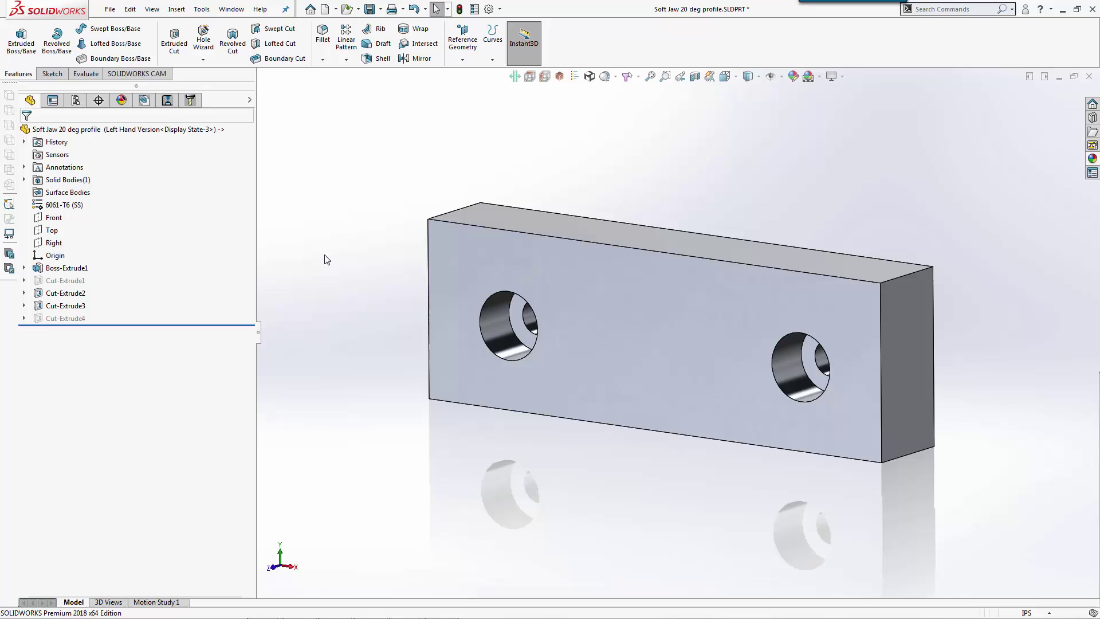
pyautogui.click(76, 101)
pyautogui.doubleClick(92, 163)
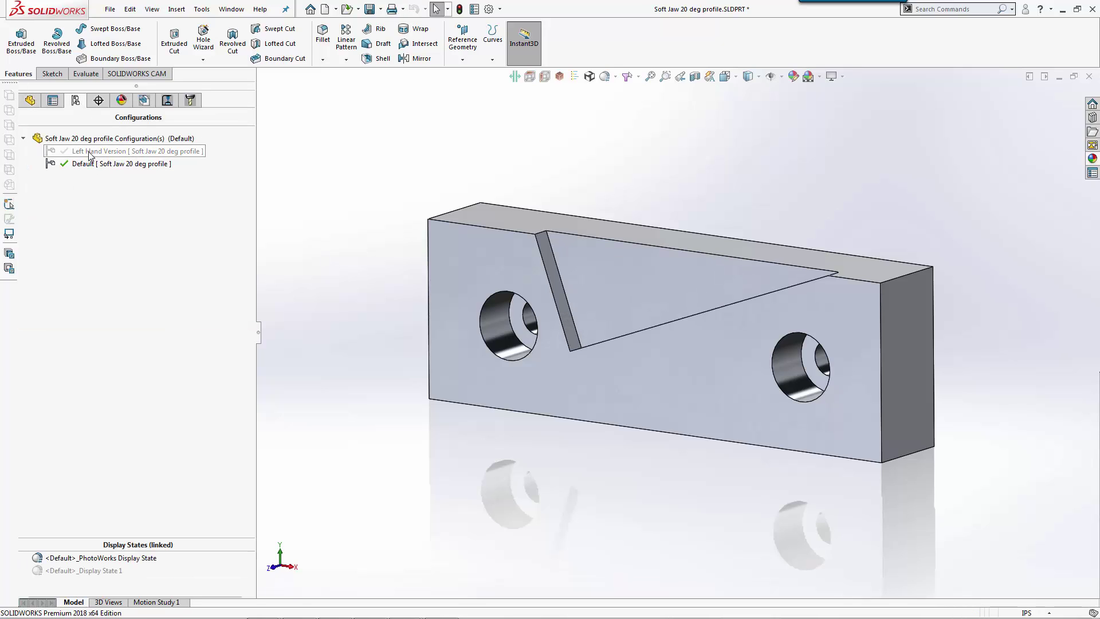
pyautogui.doubleClick(89, 152)
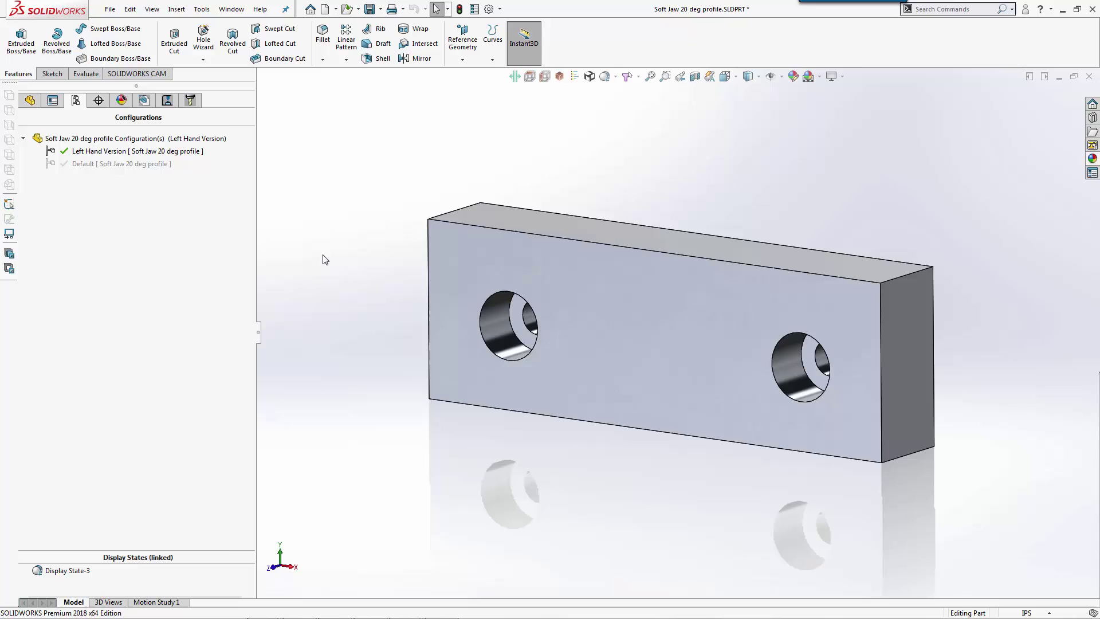
pyautogui.hotkey('ctrl', 'Tab')
# Set Soft Jaw 20 deg profile<4> to the Left Hand Version configuration
pyautogui.click(897, 413)
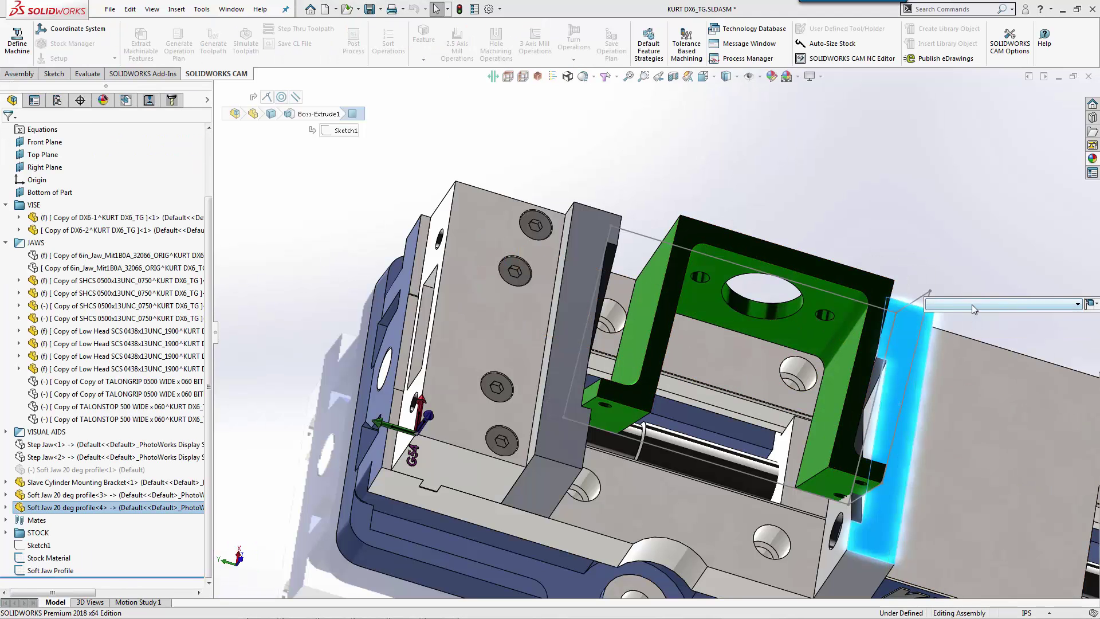
pyautogui.click(972, 309)
pyautogui.click(970, 323)
pyautogui.click(1054, 278)
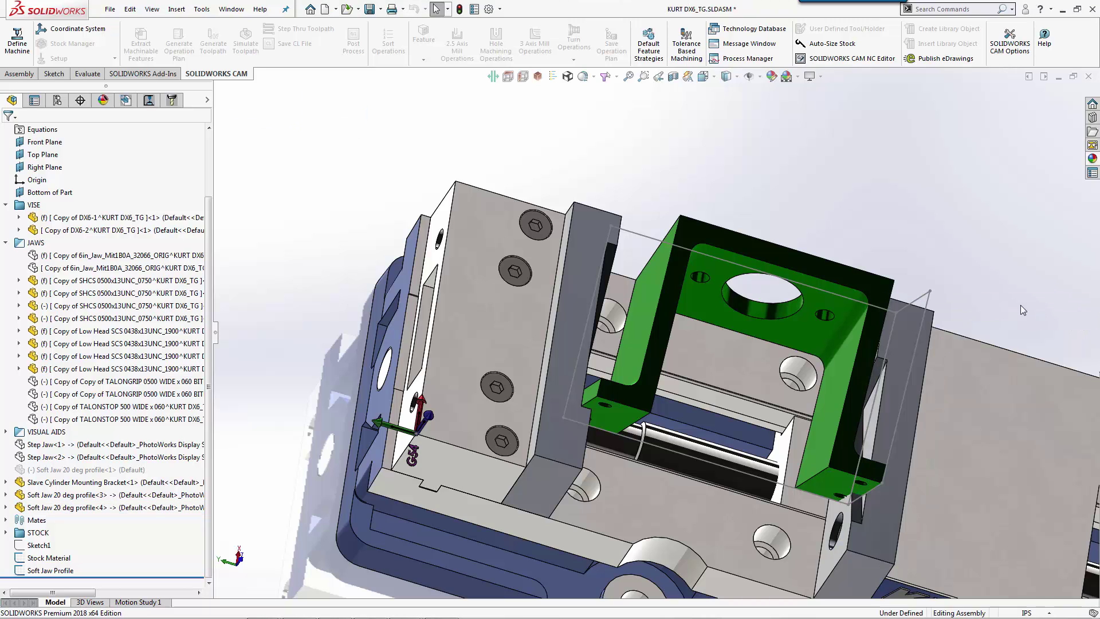
pyautogui.click(897, 340)
pyautogui.click(1069, 245)
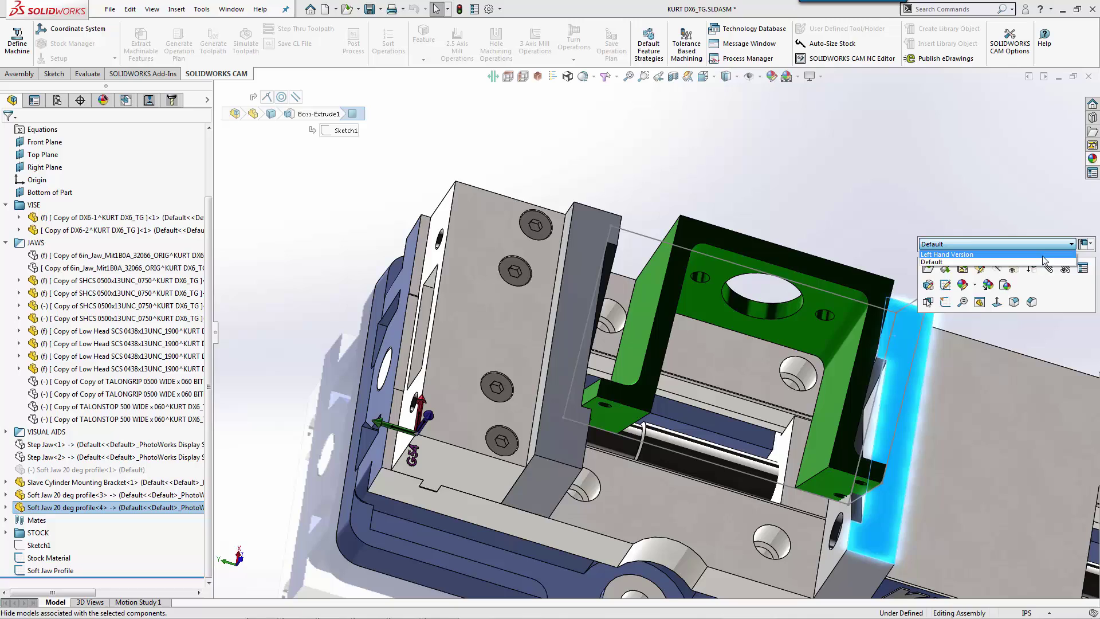
pyautogui.click(1044, 255)
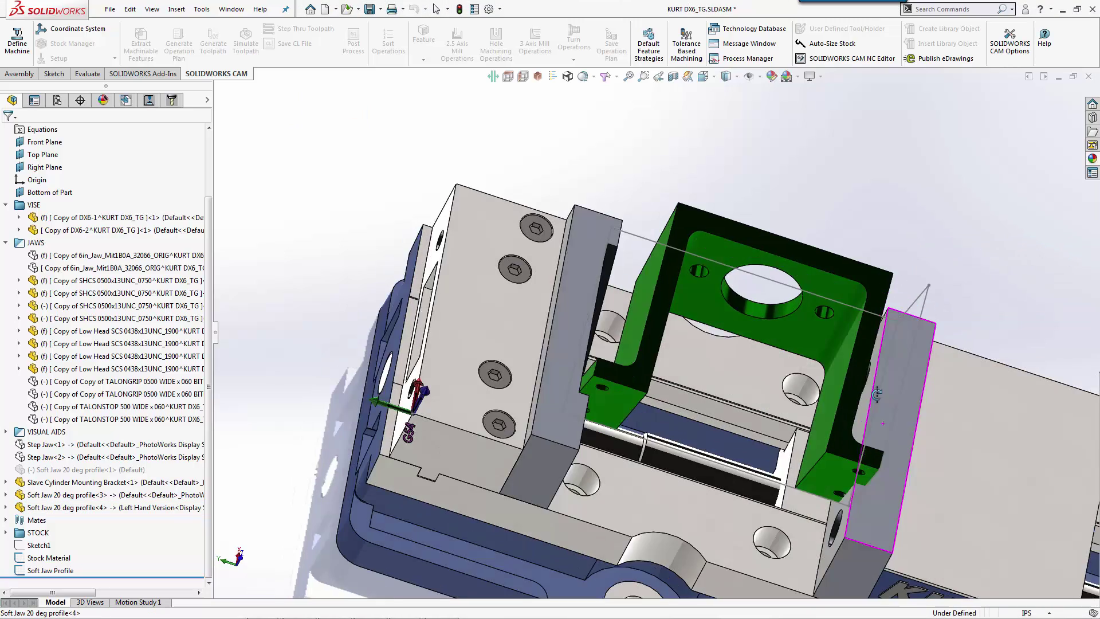
pyautogui.moveTo(876, 394); pyautogui.dragTo(920, 465, button='middle')
pyautogui.click(920, 467)
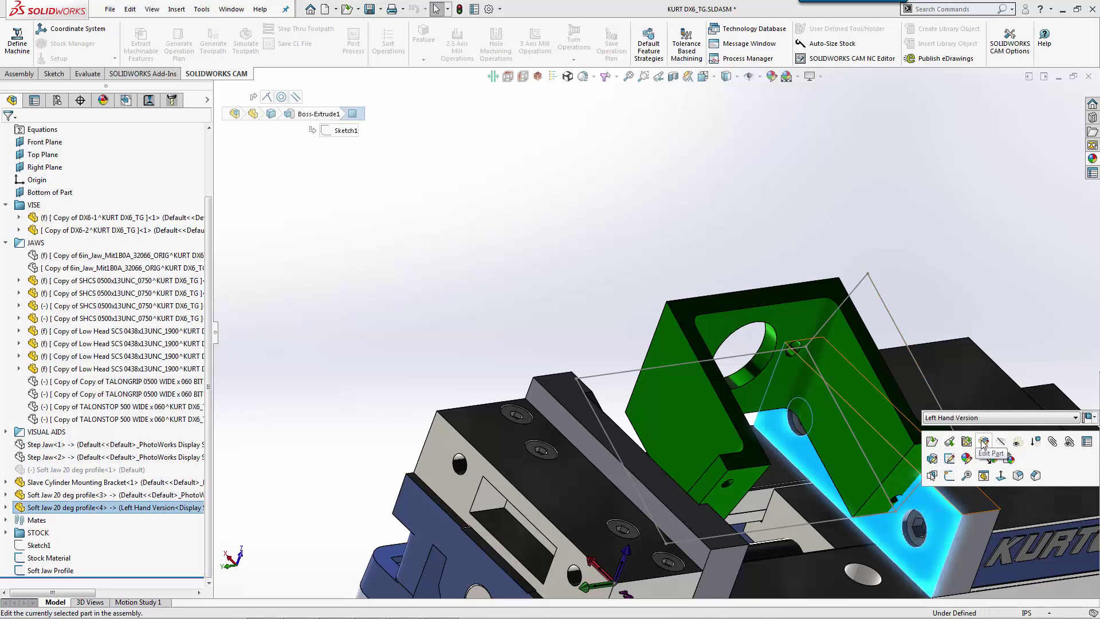
# Edit soft jaw <4> and convert the Soft Jaw Profile into a new sketch on its face
pyautogui.click(949, 458)
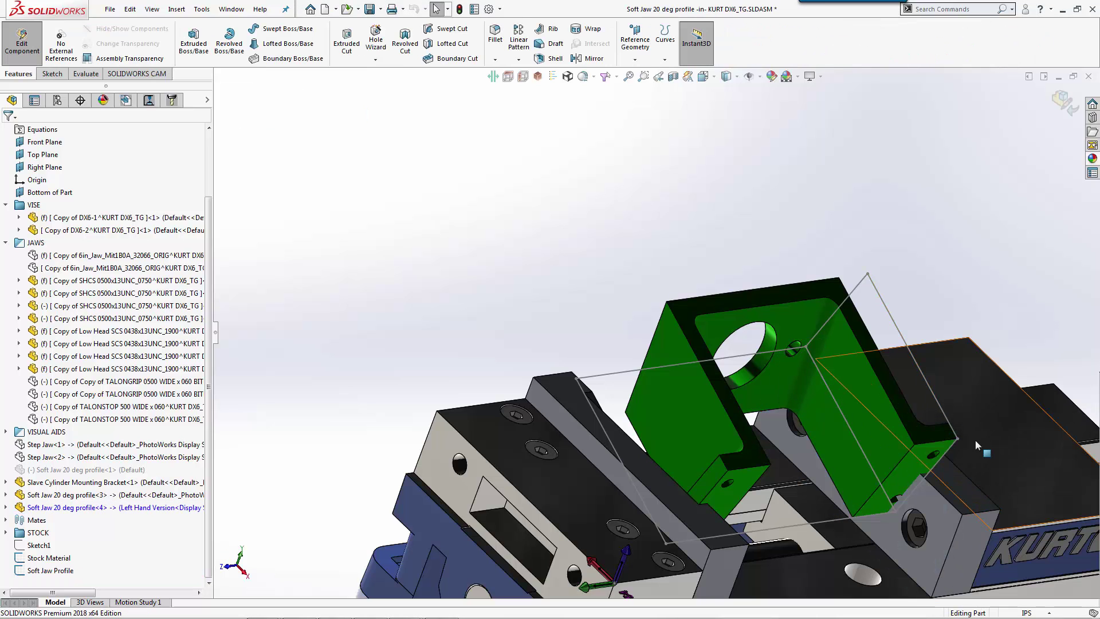
pyautogui.click(946, 520)
pyautogui.click(994, 488)
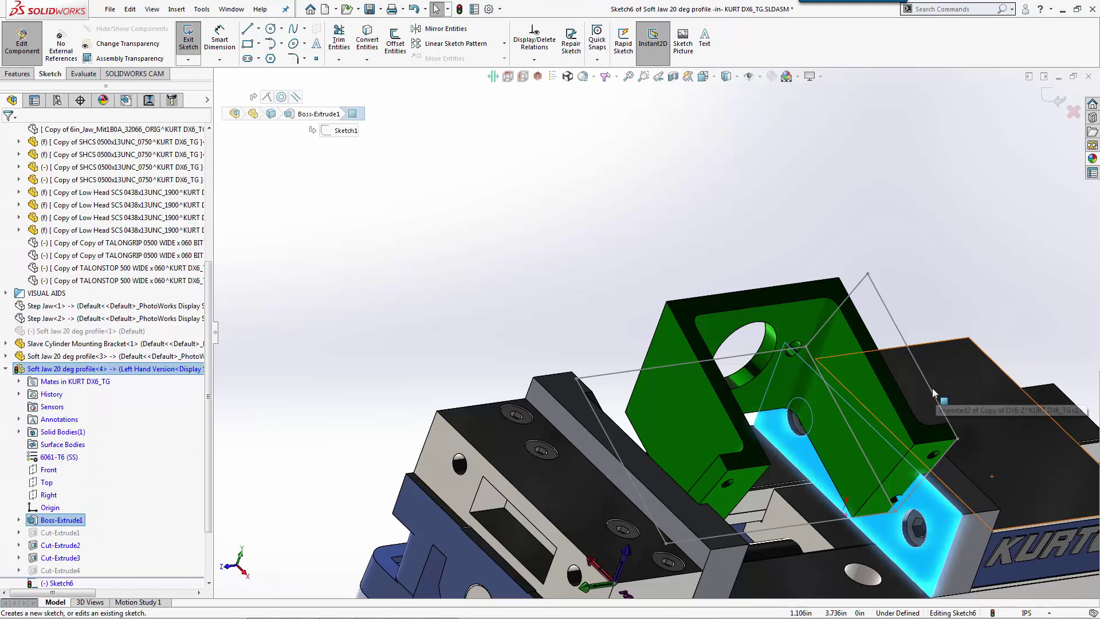
pyautogui.moveTo(210, 521); pyautogui.dragTo(210, 572)
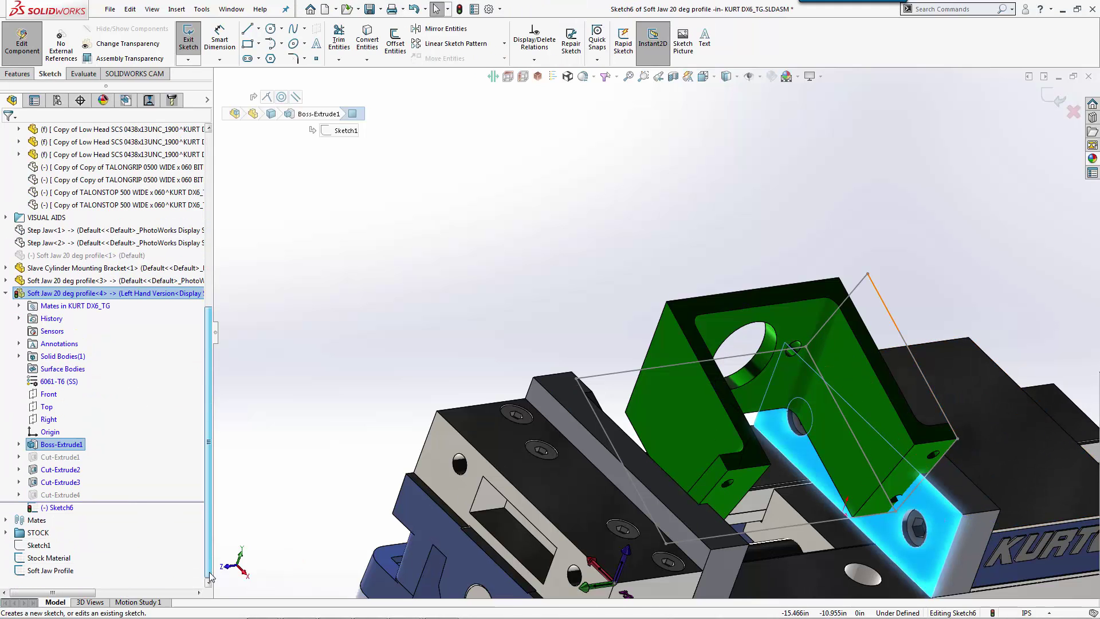
pyautogui.click(66, 573)
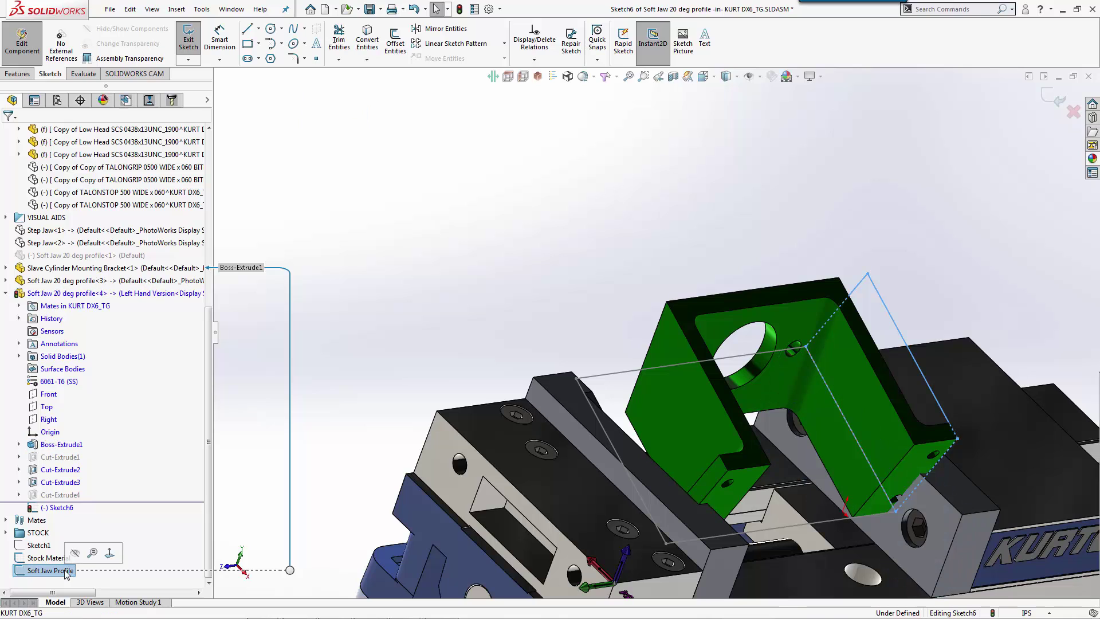
pyautogui.press('s')
pyautogui.click(330, 582)
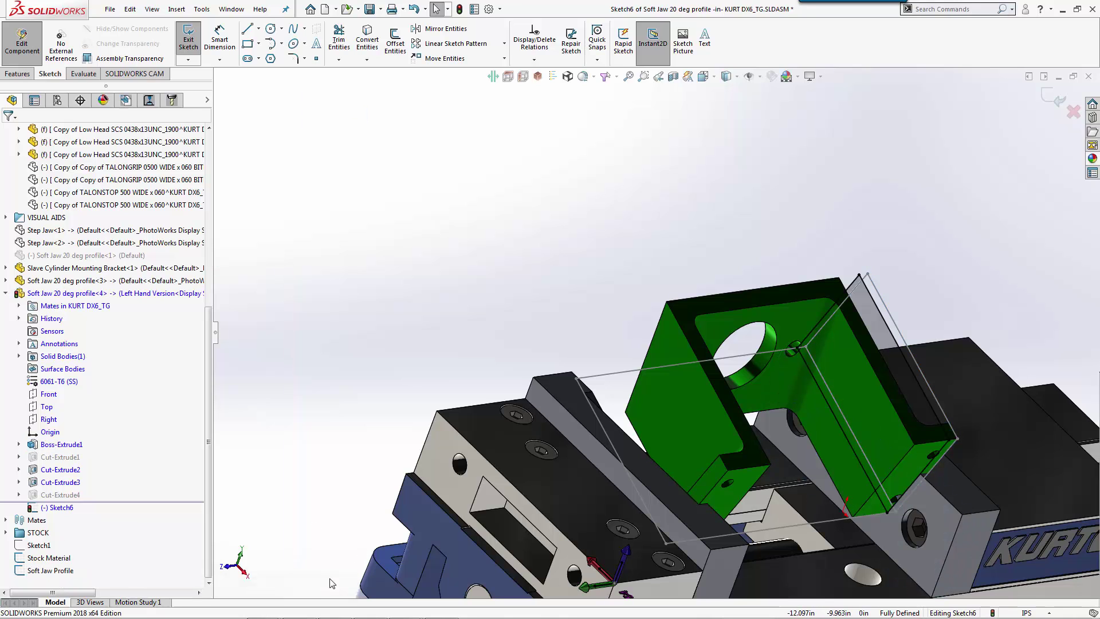
# Extrude-cut Sketch6 up to the slave cylinder mounting bracket's face
pyautogui.click(17, 73)
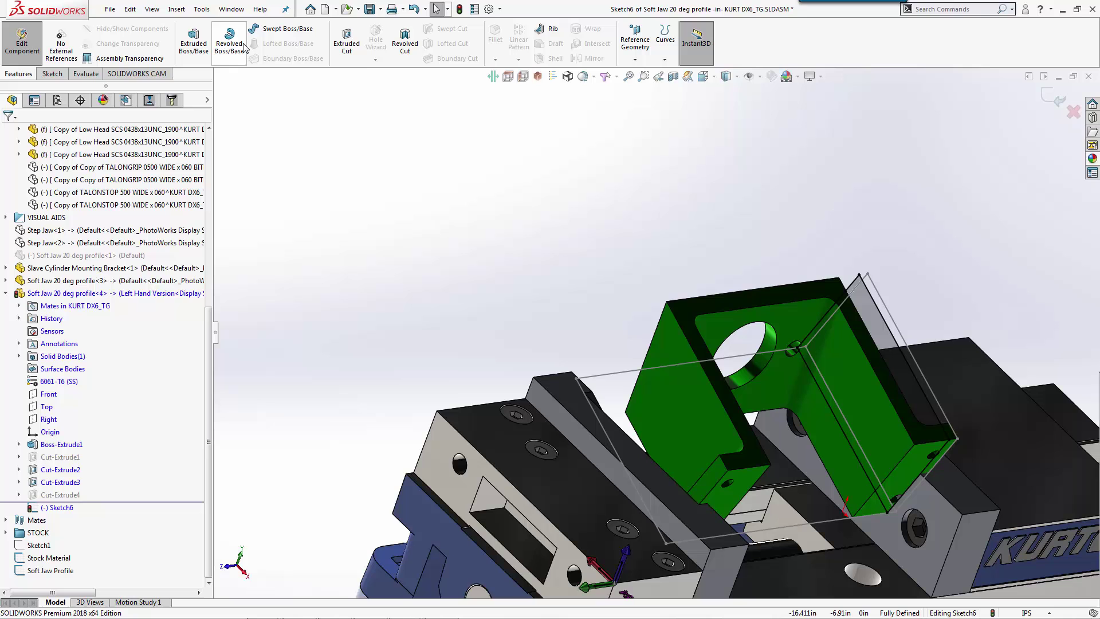
pyautogui.click(346, 43)
pyautogui.moveTo(954, 477); pyautogui.dragTo(933, 446, button='middle')
pyautogui.scroll(-5, 935, 446)
pyautogui.click(809, 452)
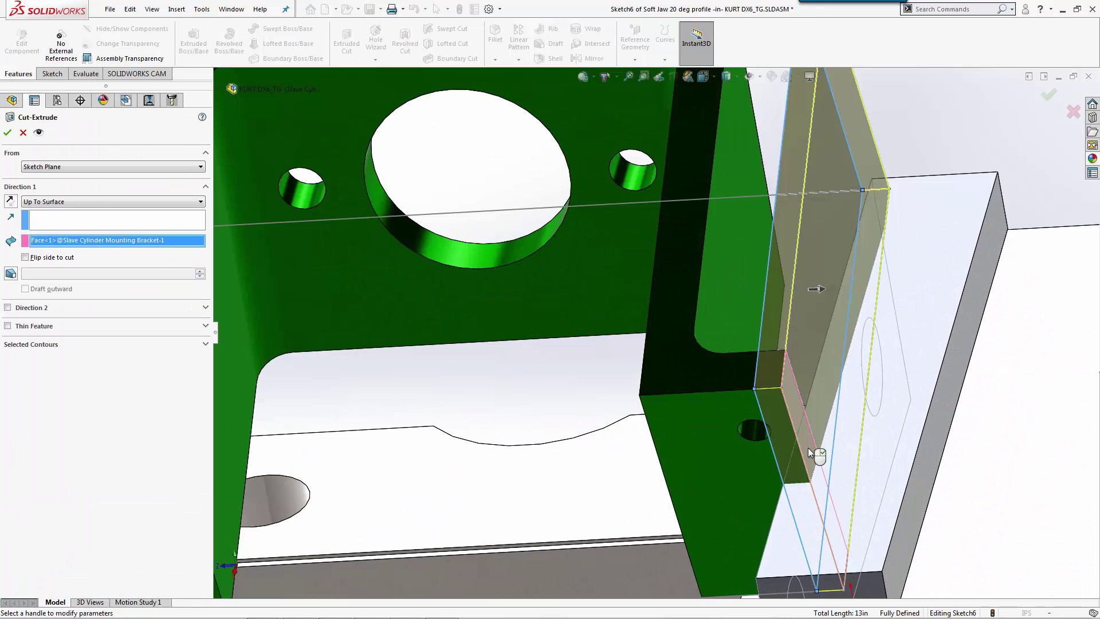
pyautogui.click(8, 133)
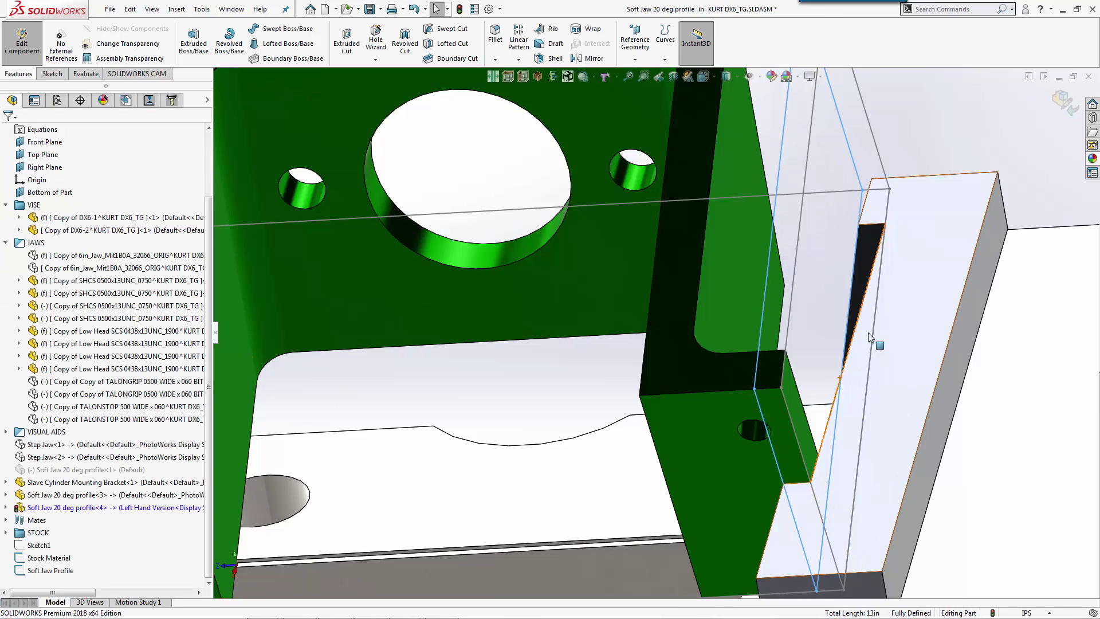
pyautogui.scroll(6, 873, 301)
pyautogui.click(753, 224)
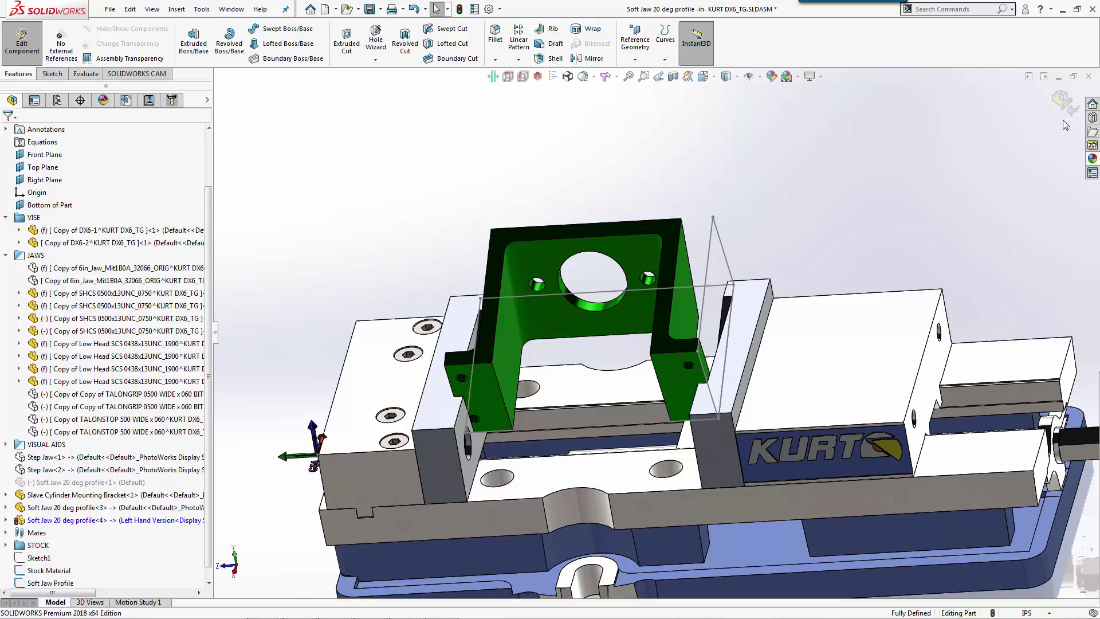
# Hide the Soft Jaw Profile sketch
pyautogui.click(709, 245)
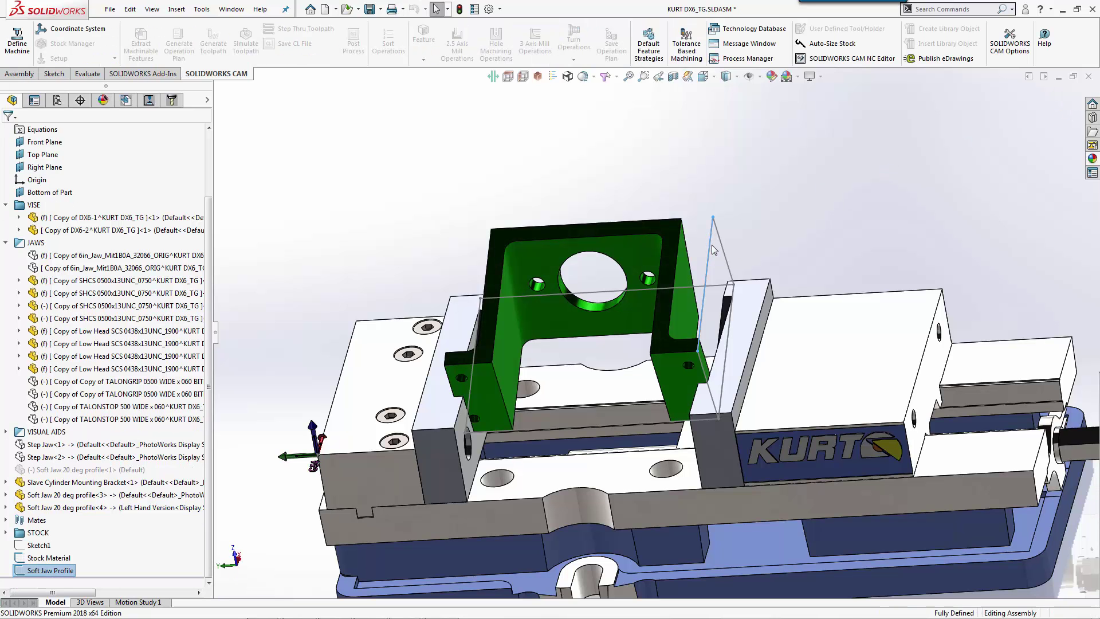
pyautogui.click(762, 212)
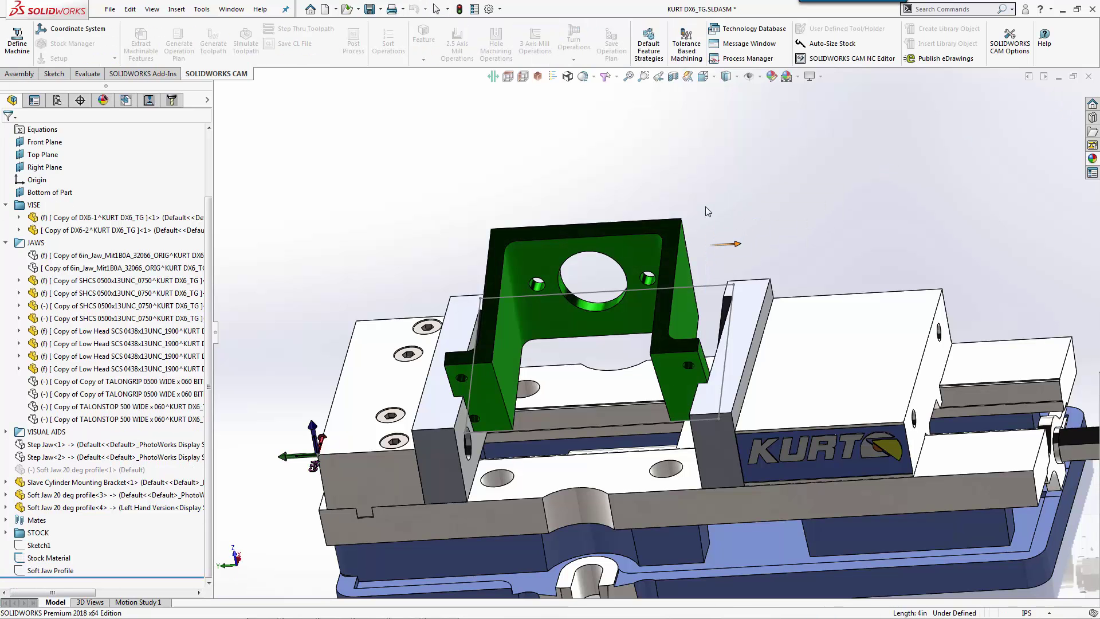
pyautogui.moveTo(733, 246); pyautogui.dragTo(485, 322, button='middle')
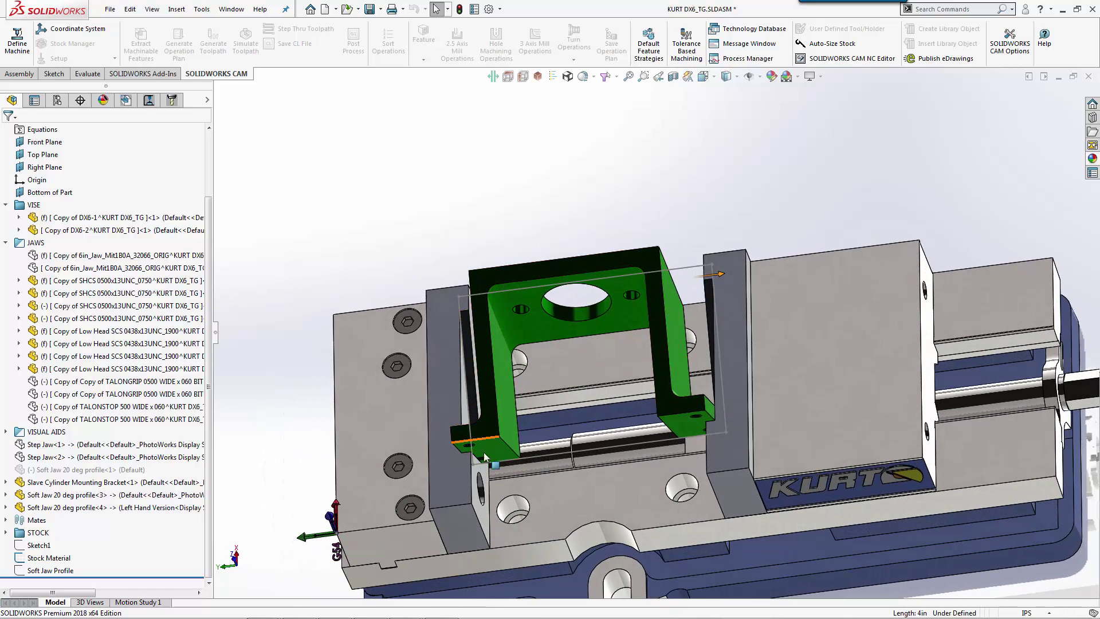
pyautogui.moveTo(548, 345); pyautogui.dragTo(460, 231, button='middle')
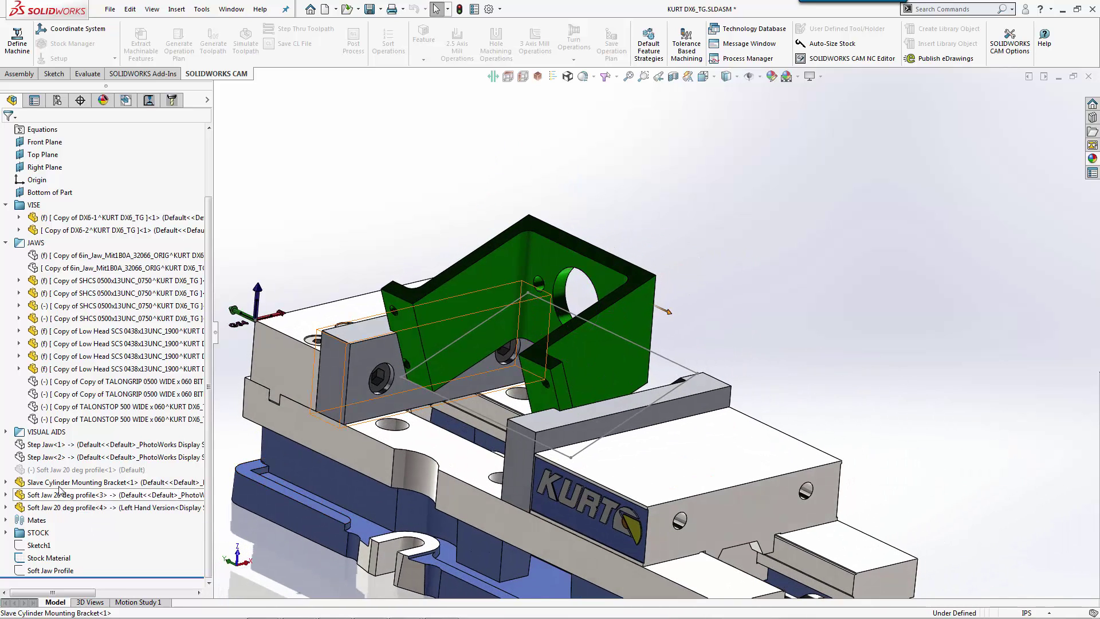
# Make the slave cylinder mounting bracket transparent and inspect the cut jaws beneath it
pyautogui.click(81, 482)
pyautogui.click(153, 458)
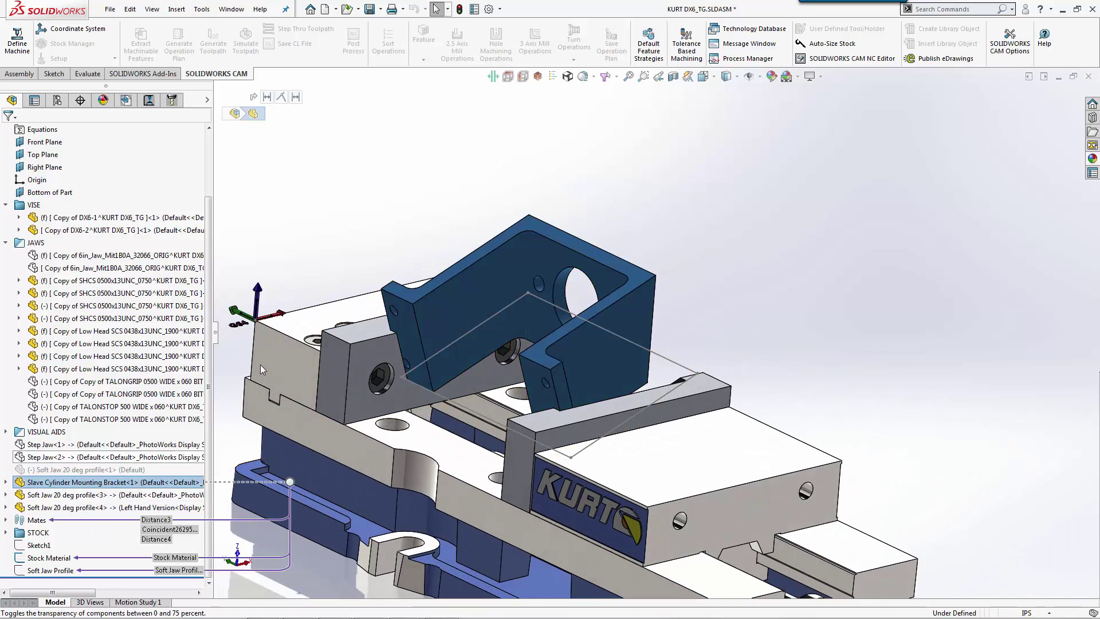
pyautogui.moveTo(435, 323); pyautogui.dragTo(457, 331, button='middle')
pyautogui.scroll(-5, 456, 331)
pyautogui.scroll(-3, 456, 331)
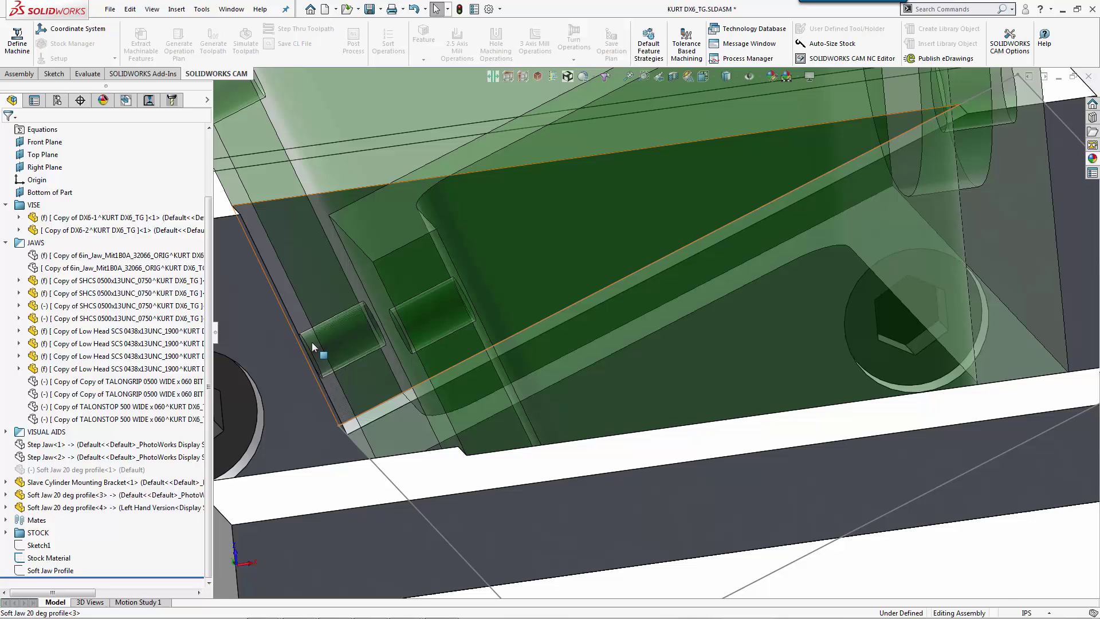
pyautogui.scroll(8, 675, 317)
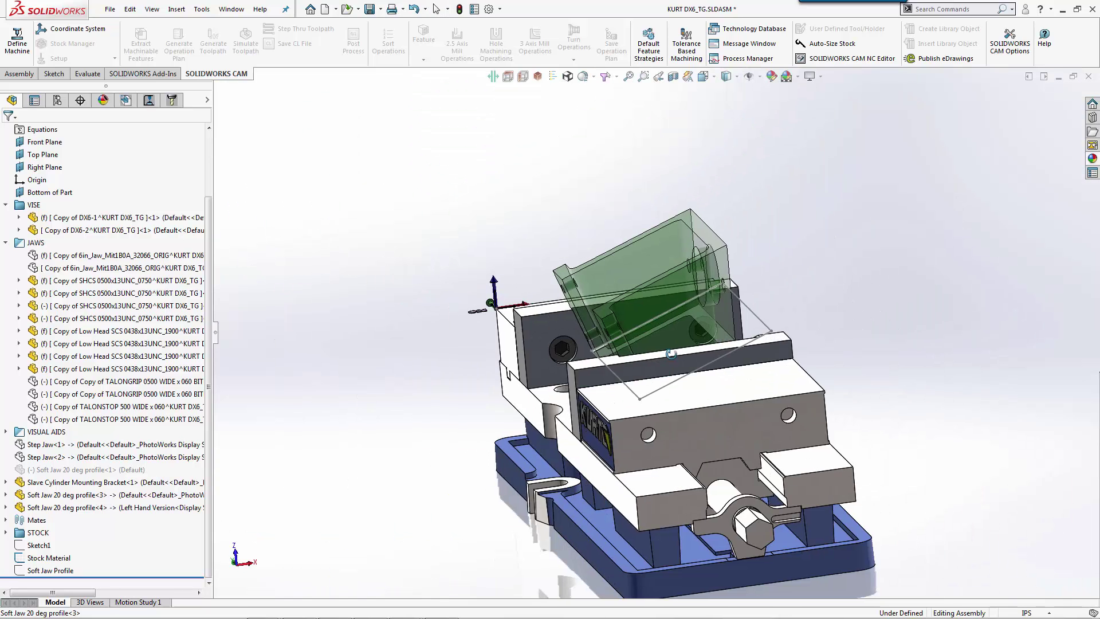
pyautogui.moveTo(676, 321); pyautogui.dragTo(730, 338, button='middle')
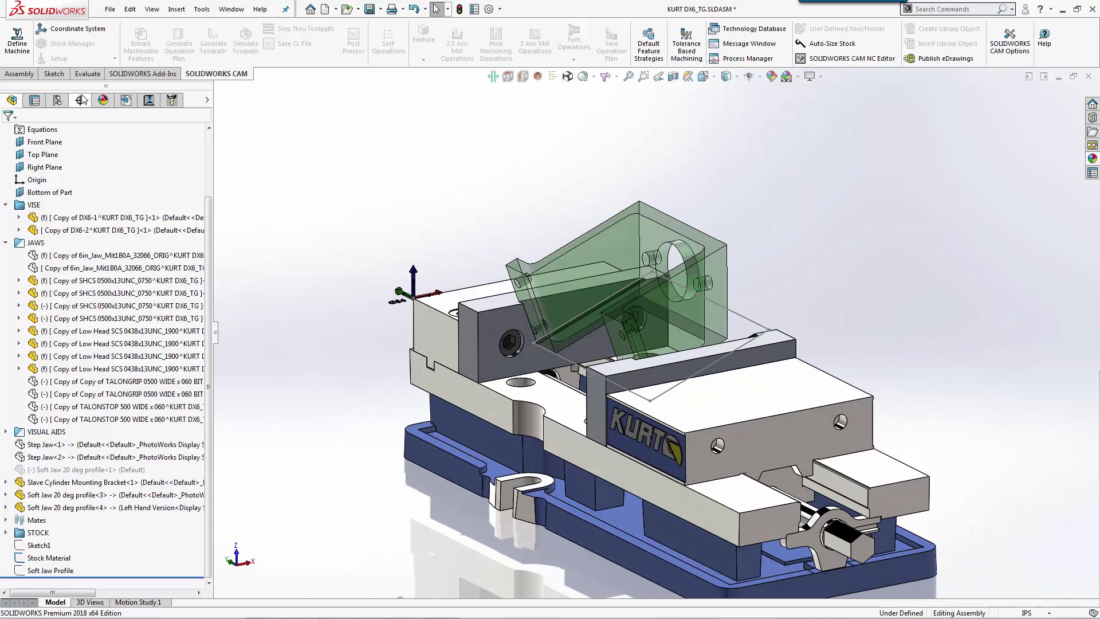
# Activate the Soft Jaw 20 Deg angle configuration and hide the loose grey block
pyautogui.click(57, 101)
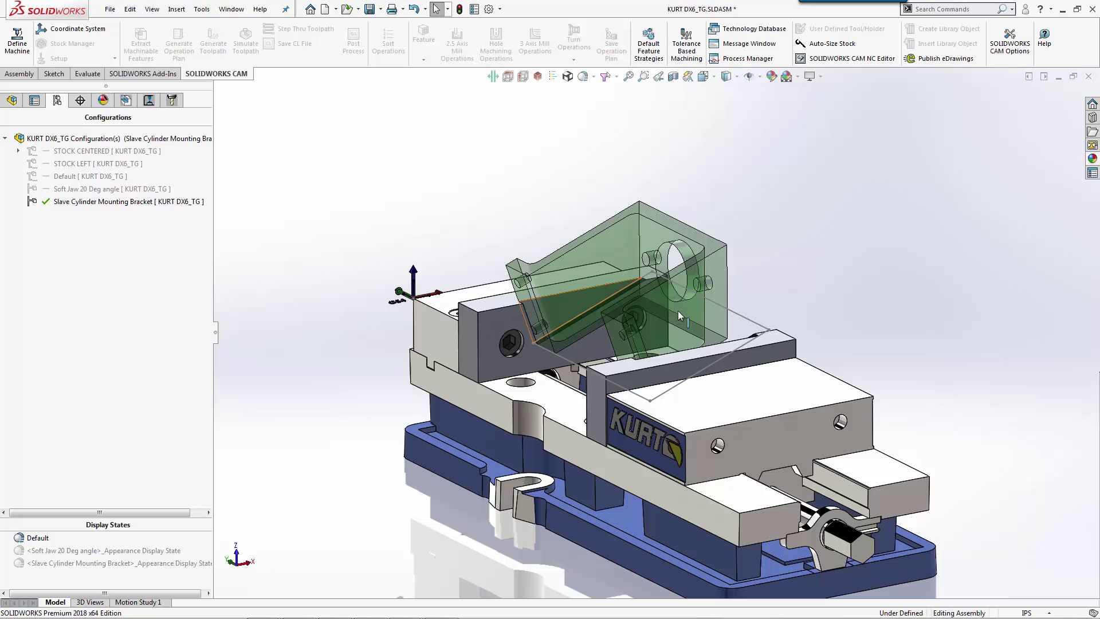
pyautogui.click(721, 275)
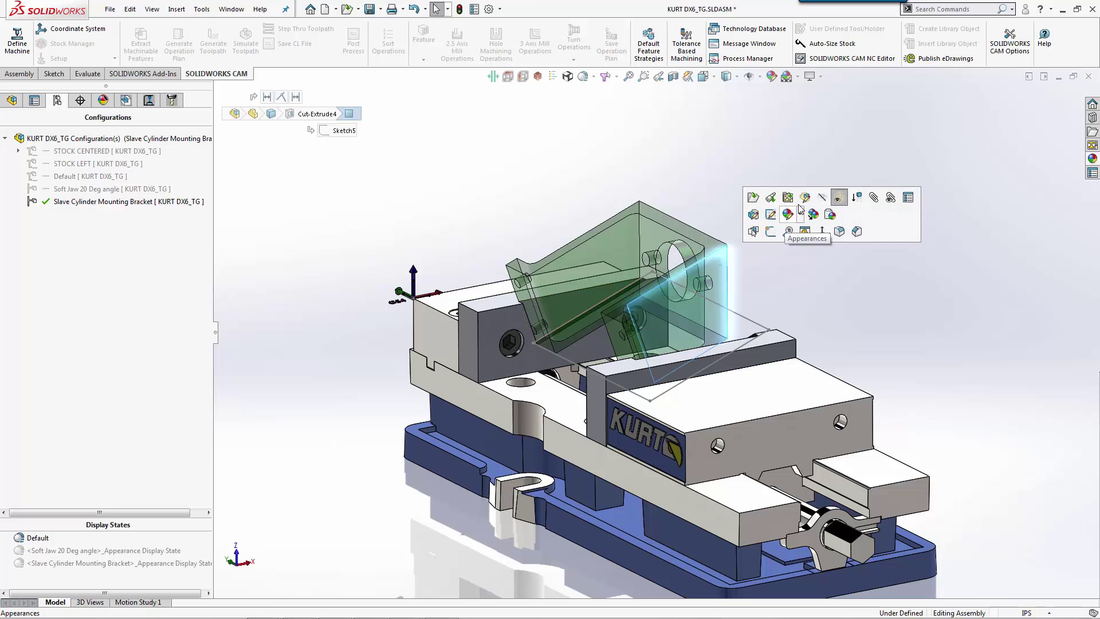
pyautogui.click(839, 196)
pyautogui.click(564, 157)
pyautogui.doubleClick(115, 189)
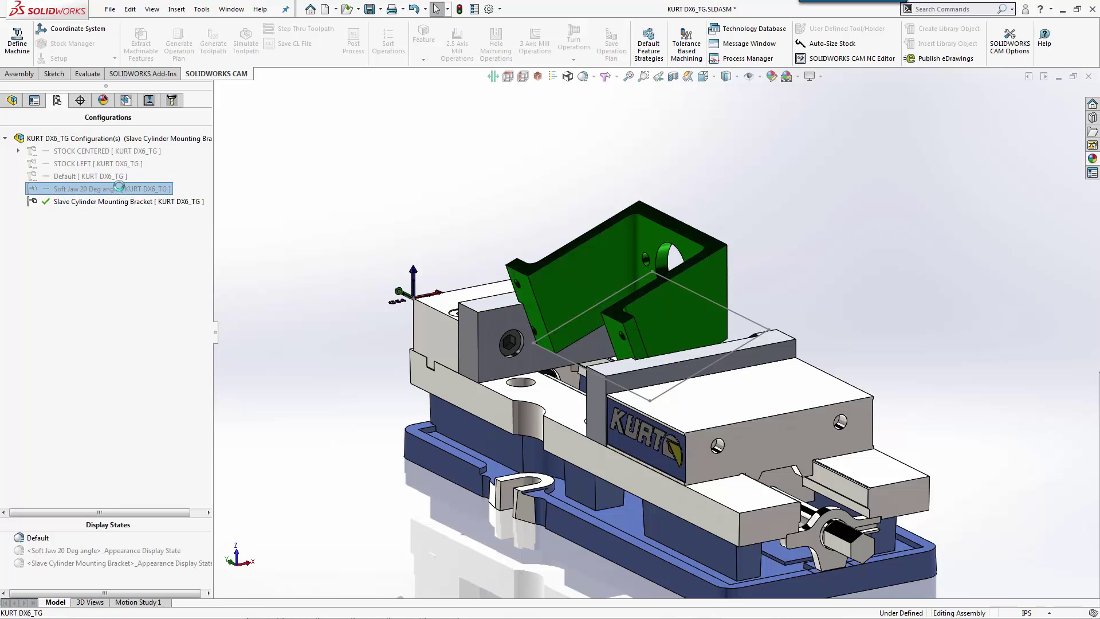
pyautogui.moveTo(421, 275); pyautogui.dragTo(415, 298, button='middle')
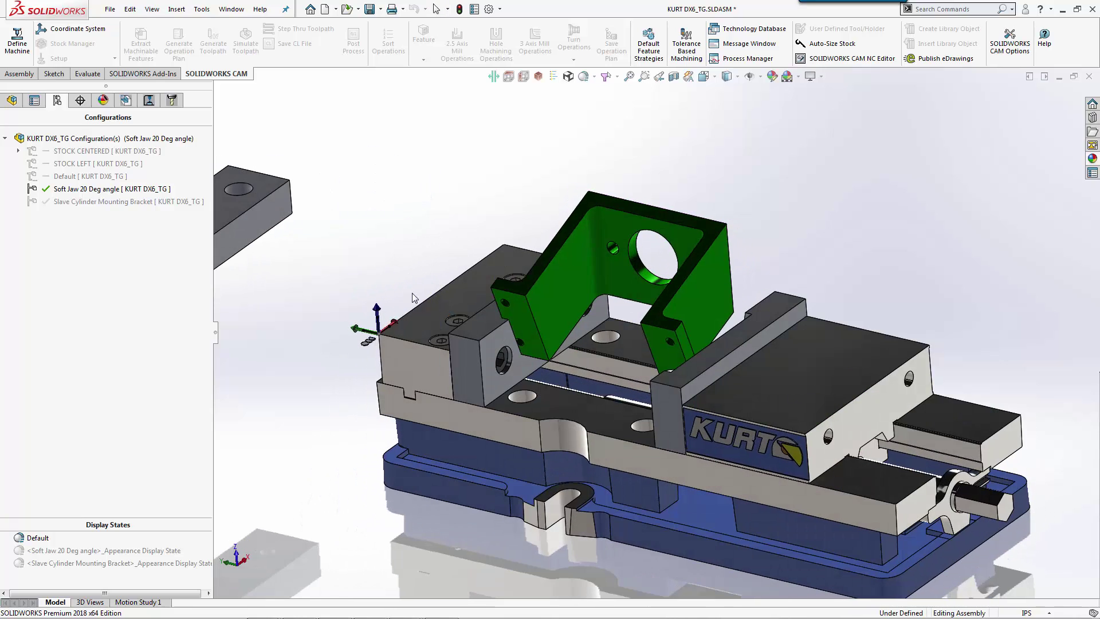
pyautogui.click(248, 228)
pyautogui.click(302, 177)
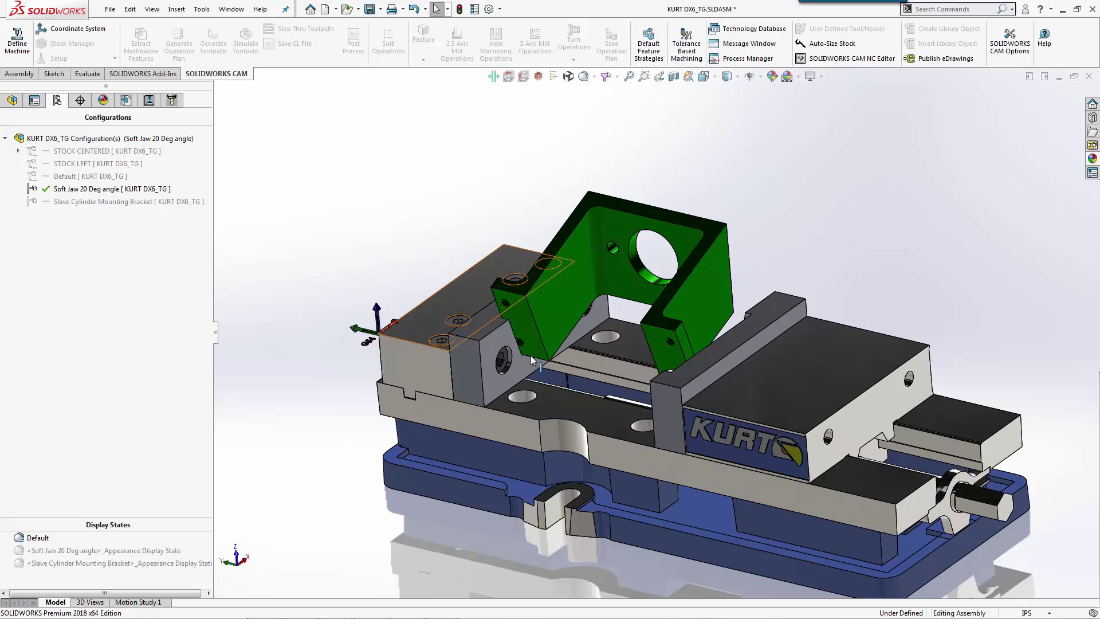
# Switch the right jaw to Left Hand Version and hide the green bracket
pyautogui.moveTo(652, 370); pyautogui.dragTo(739, 381, button='middle')
pyautogui.click(751, 341)
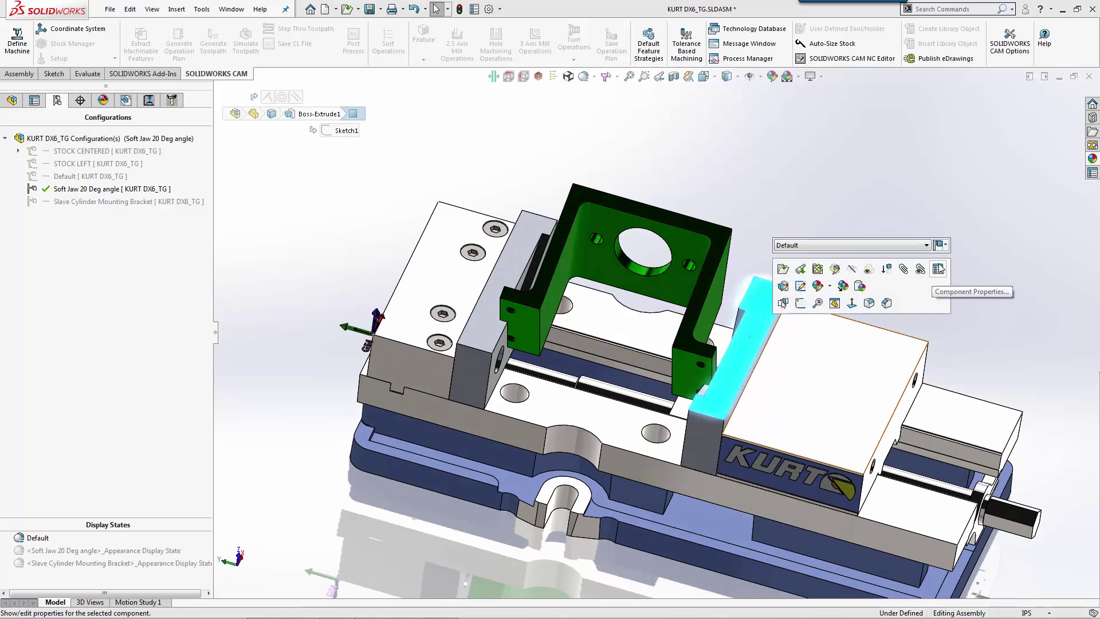
pyautogui.click(927, 244)
pyautogui.click(851, 256)
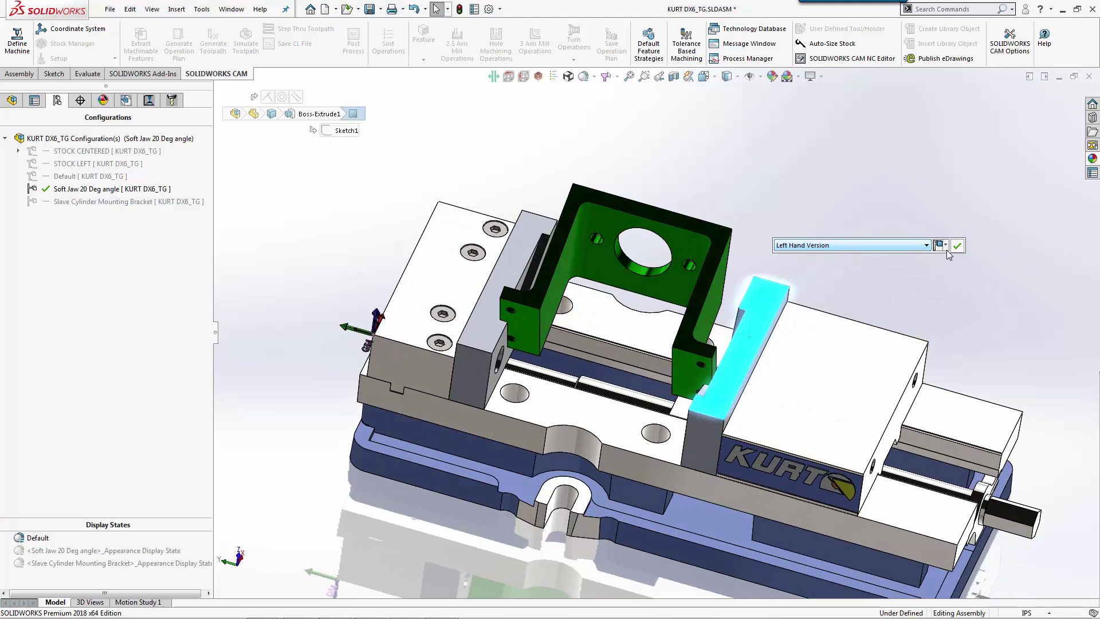
pyautogui.click(636, 281)
pyautogui.click(702, 234)
pyautogui.moveTo(737, 346); pyautogui.dragTo(556, 358, button='middle')
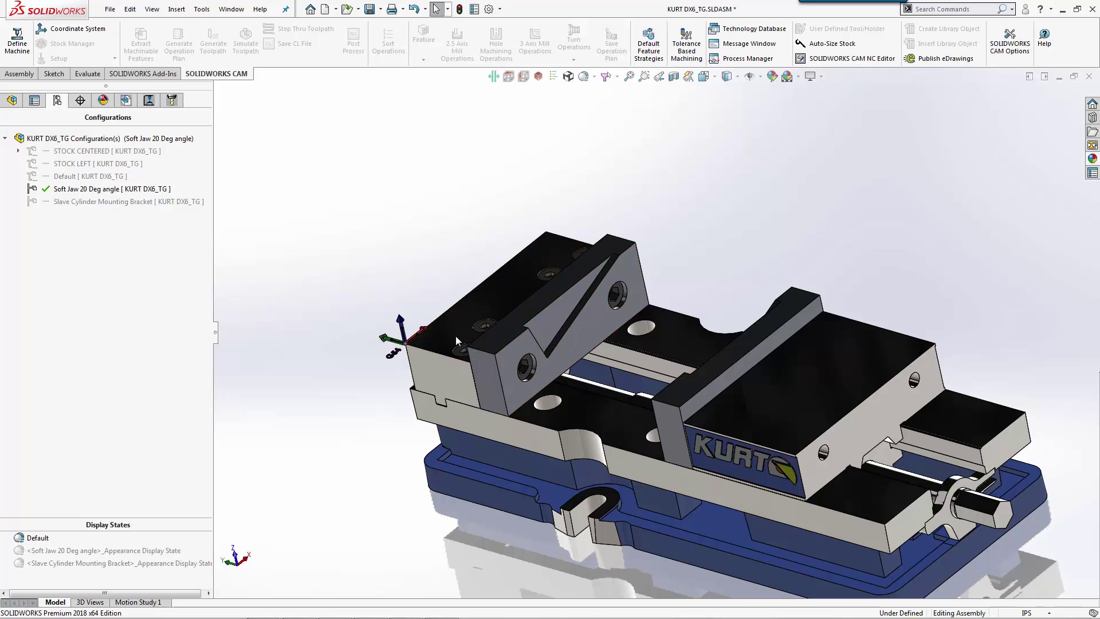
# Add an assembly configuration named Back Soft Jaw, make it active, and return to the FeatureManager tree
pyautogui.scroll(-1, 567, 385)
pyautogui.keyDown('ctrl'); pyautogui.moveTo(561, 382); pyautogui.dragTo(766, 273, button='middle'); pyautogui.keyUp('ctrl')
pyautogui.middleClick(563, 371)
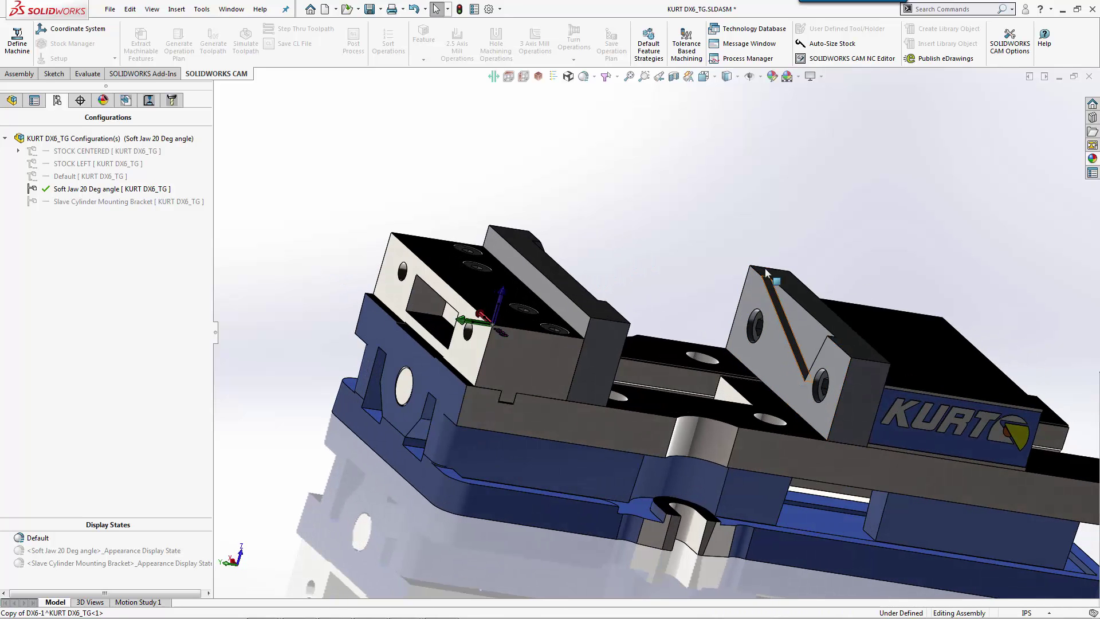
pyautogui.moveTo(674, 305); pyautogui.dragTo(534, 268, button='middle')
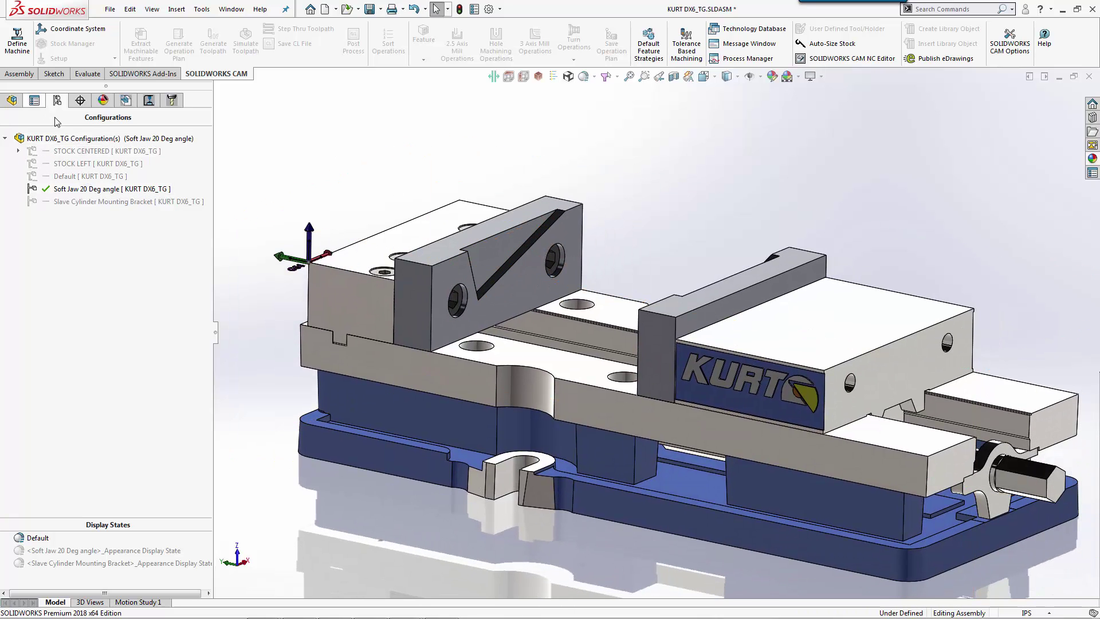
pyautogui.rightClick(60, 138)
pyautogui.click(96, 159)
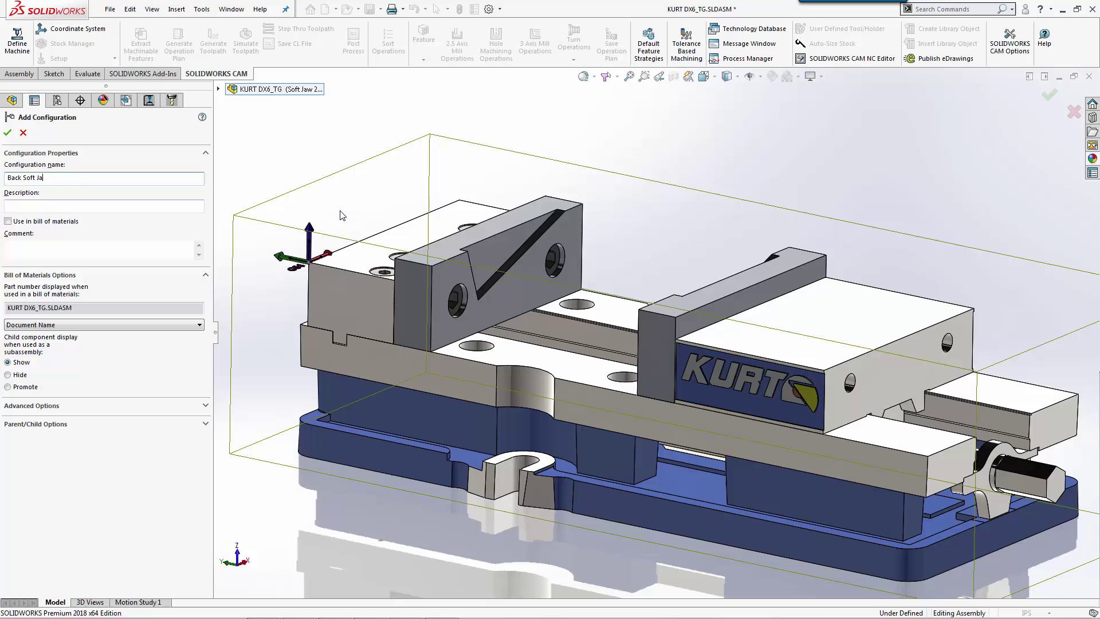
pyautogui.press('Return')
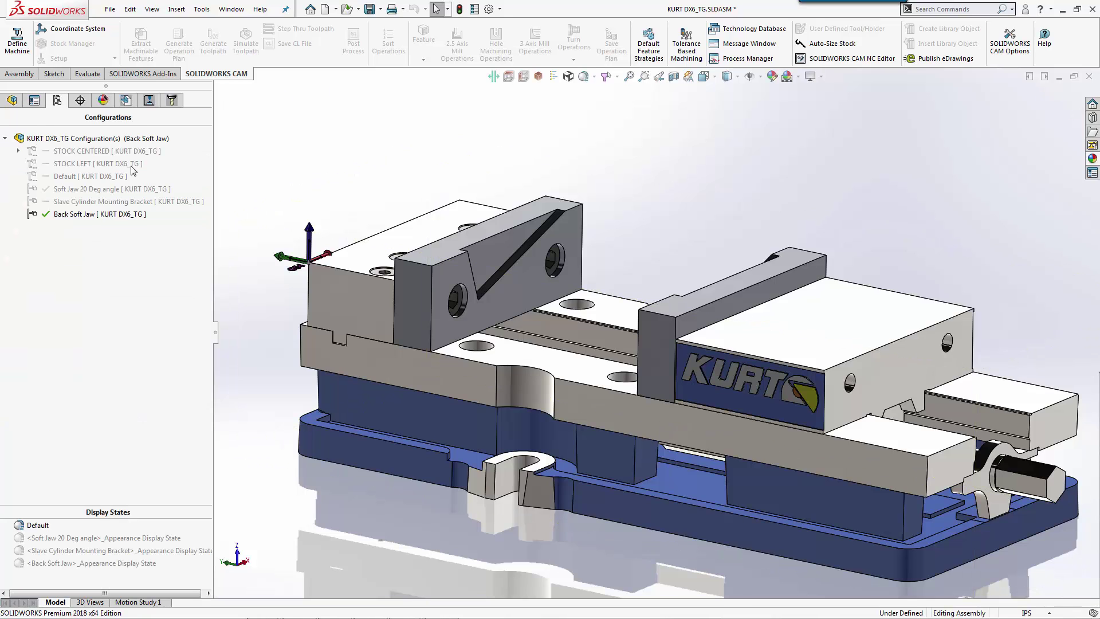
pyautogui.click(11, 101)
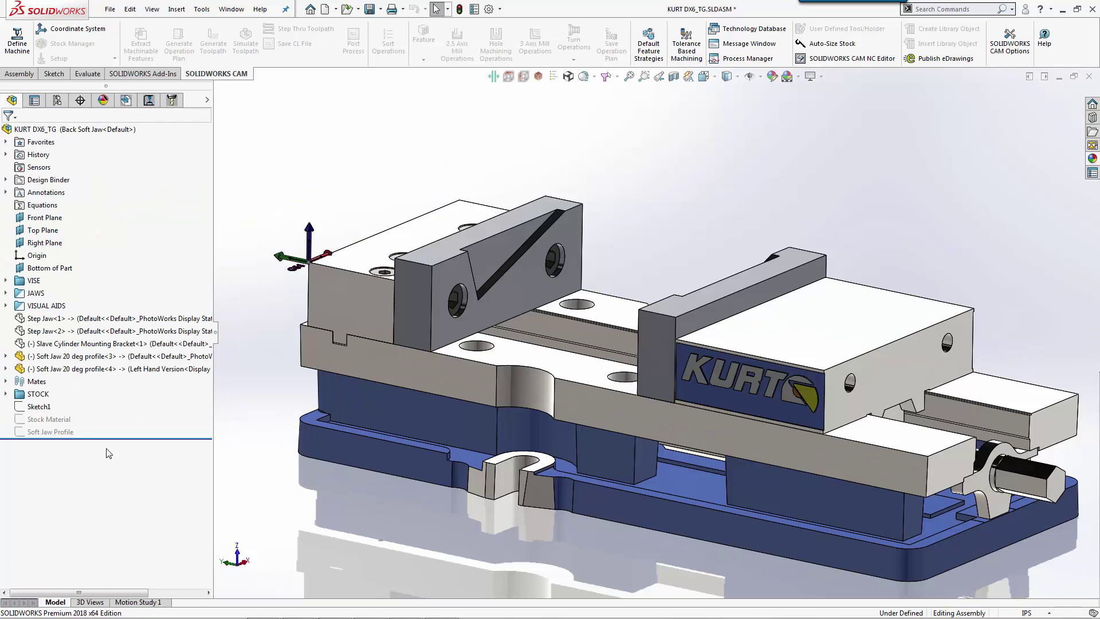
# Make Step Jaw<1> and Step Jaw<2> semi-transparent
pyautogui.click(46, 331)
pyautogui.keyDown('ctrl'); pyautogui.click(69, 318); pyautogui.keyUp('ctrl')
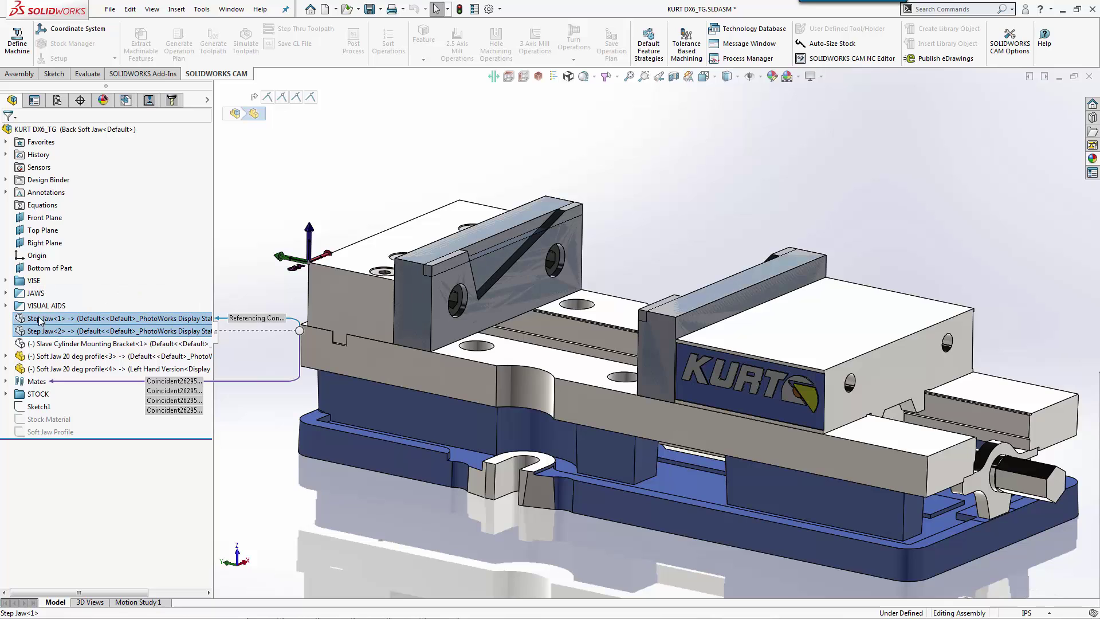
pyautogui.click(100, 284)
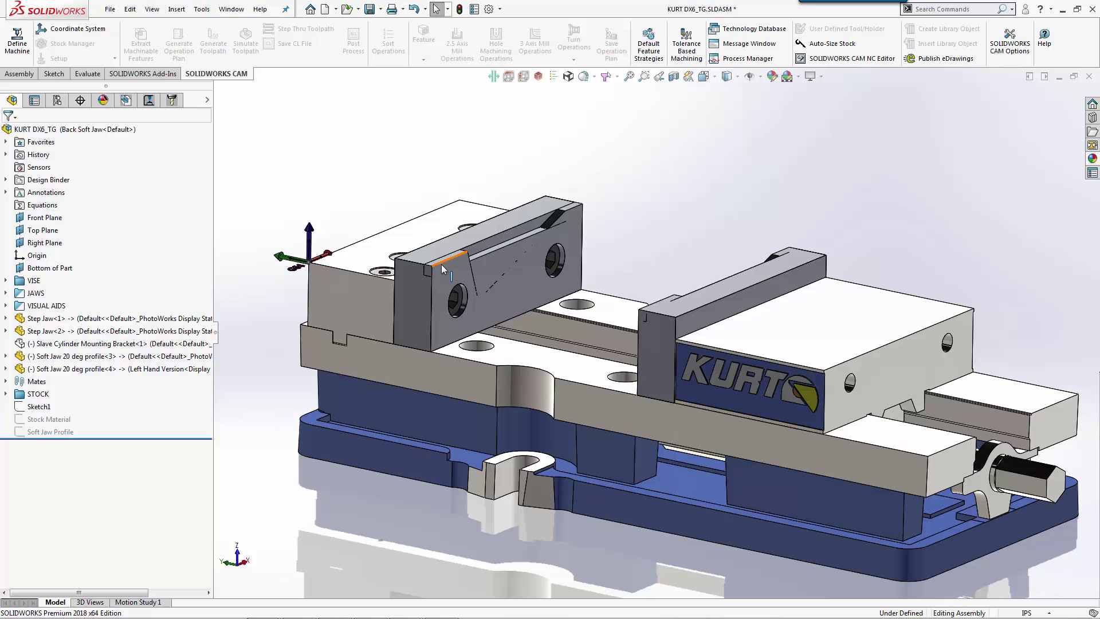
# Drag the left soft jaw up and out of the vise
pyautogui.click(675, 300)
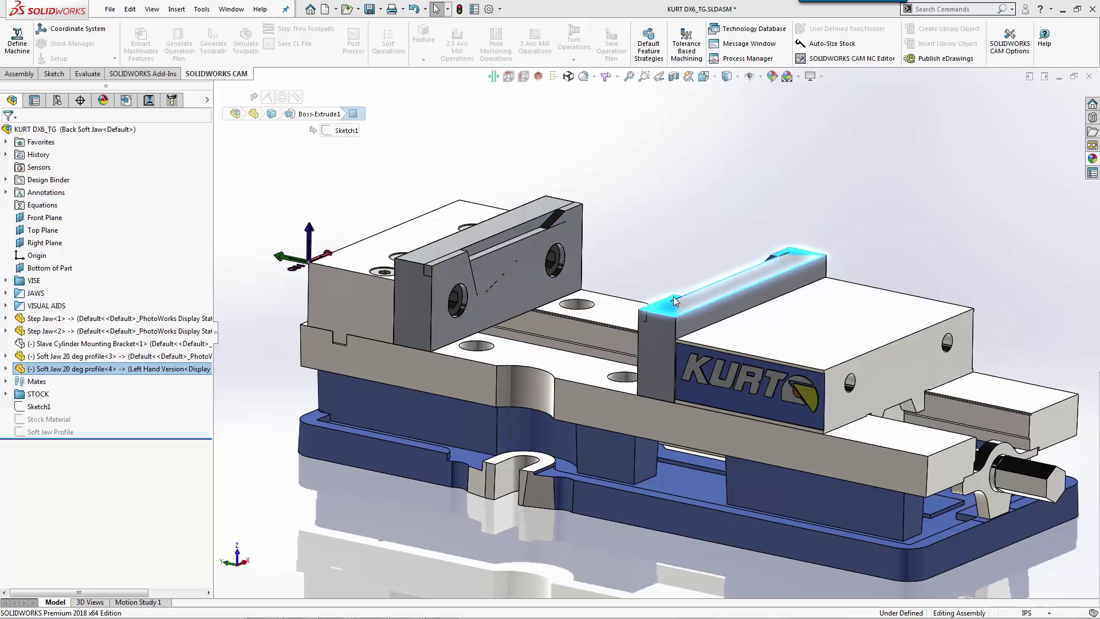
pyautogui.click(670, 209)
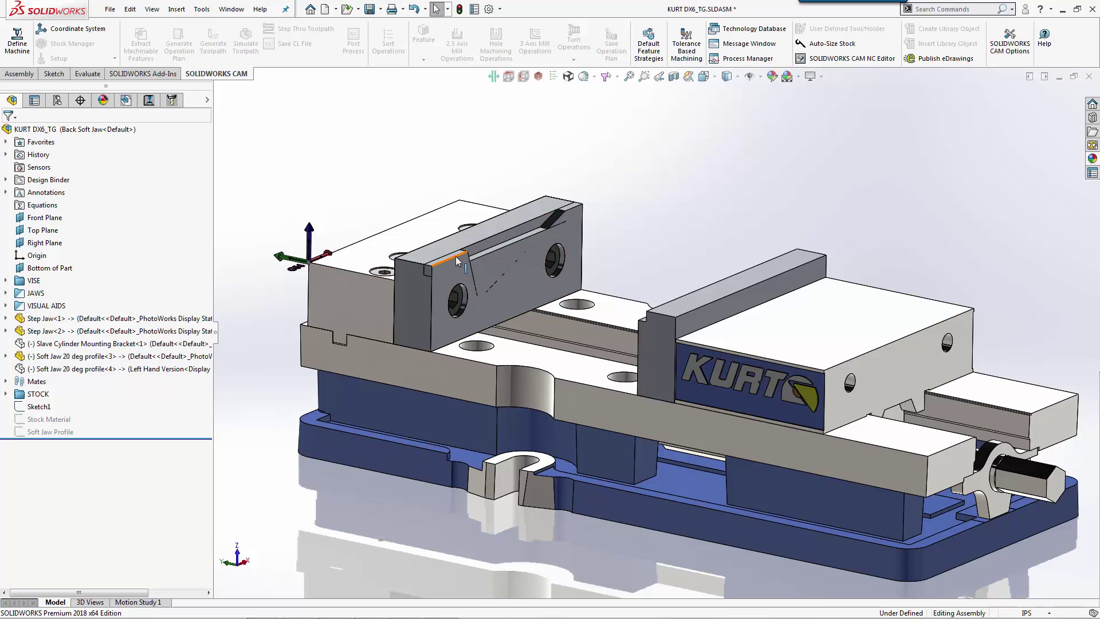
pyautogui.moveTo(448, 257); pyautogui.dragTo(717, 105)
pyautogui.click(504, 148)
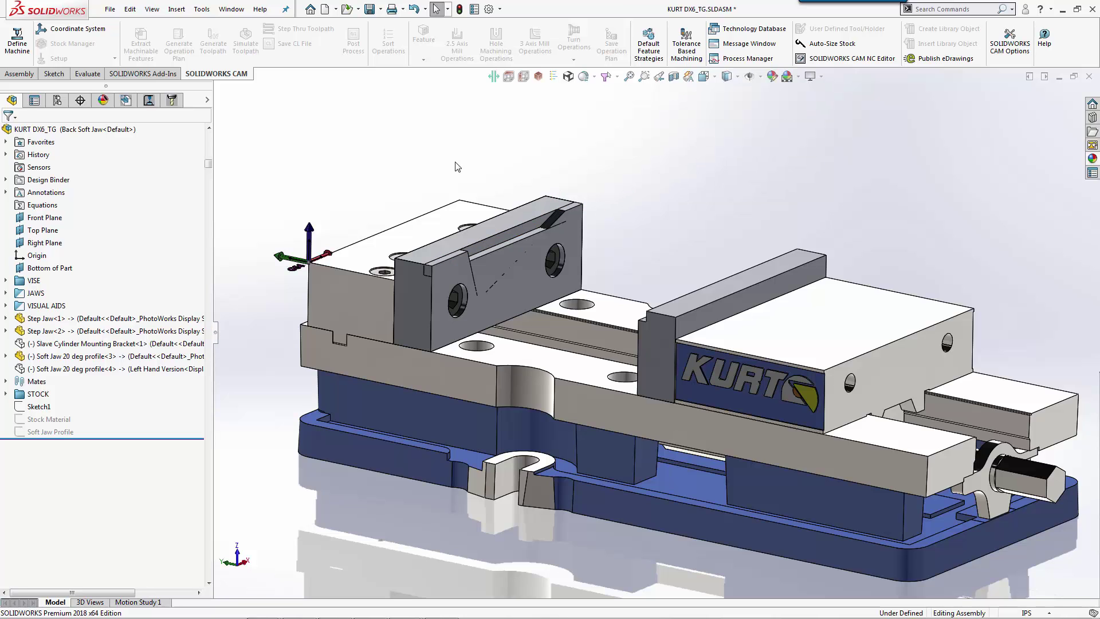
# Fix Soft Jaw 20 deg profile<3> and profile<4> in this configuration only
pyautogui.click(48, 359)
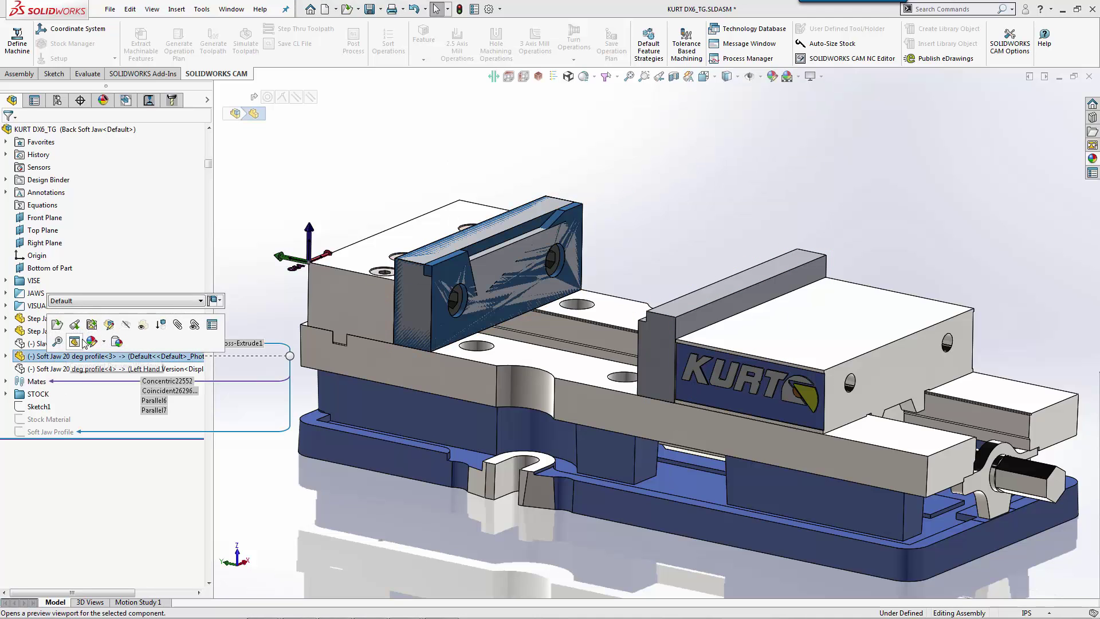
pyautogui.rightClick(33, 359)
pyautogui.moveTo(155, 385)
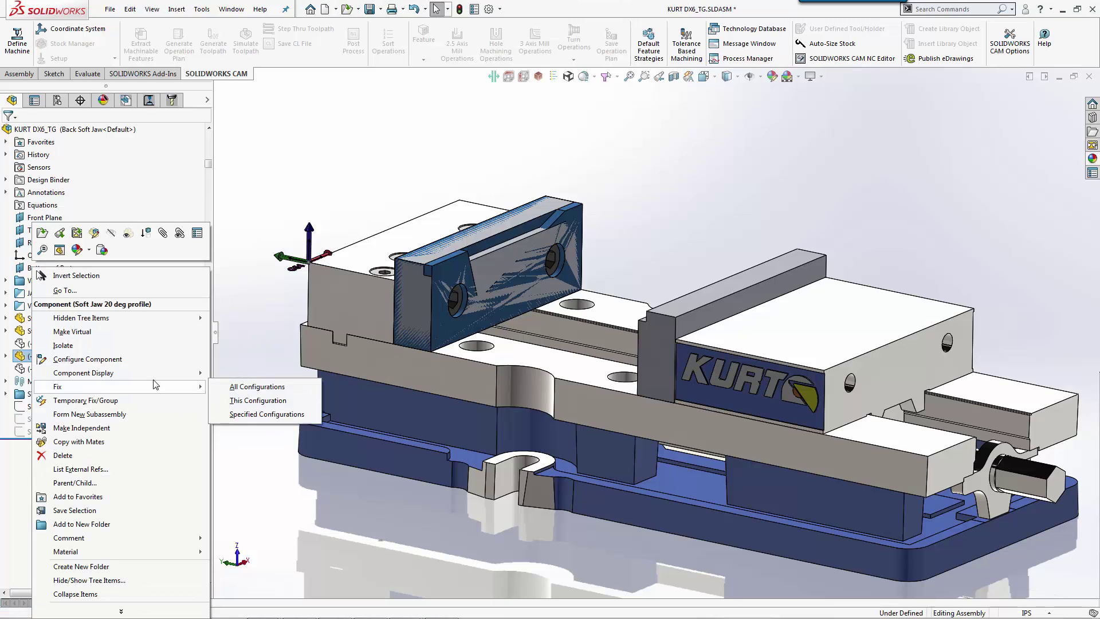
pyautogui.click(240, 388)
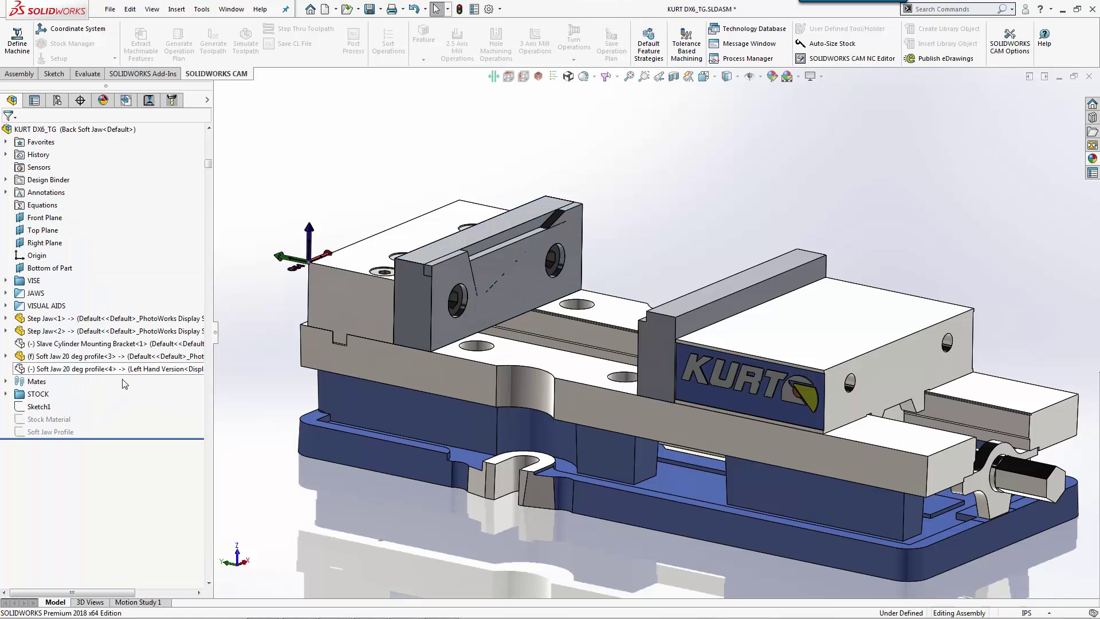
pyautogui.rightClick(92, 368)
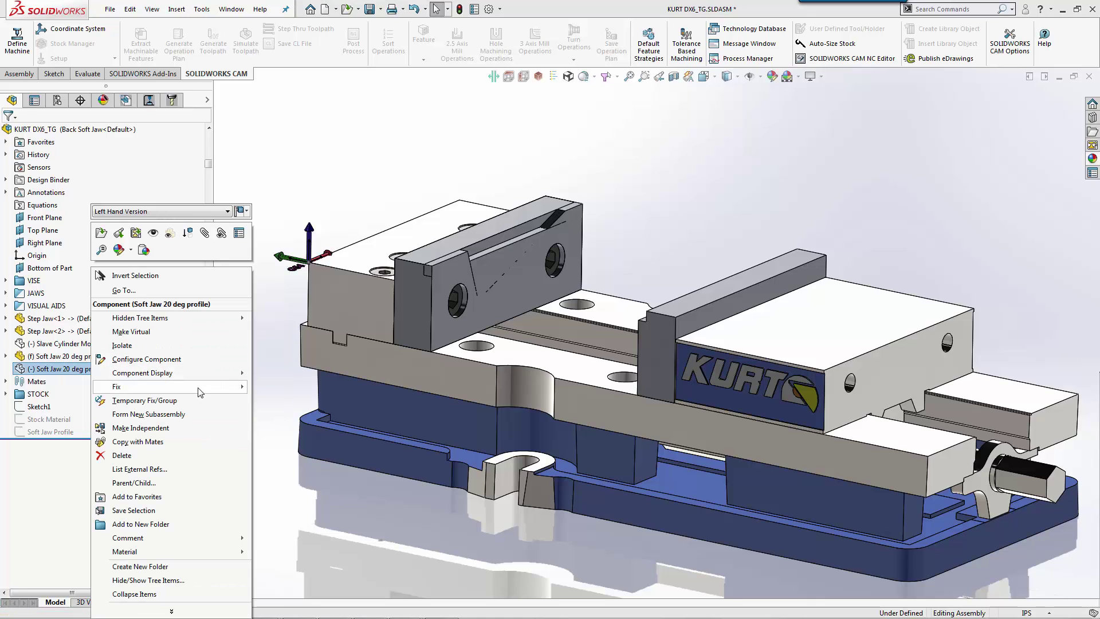
pyautogui.moveTo(240, 387)
pyautogui.click(275, 401)
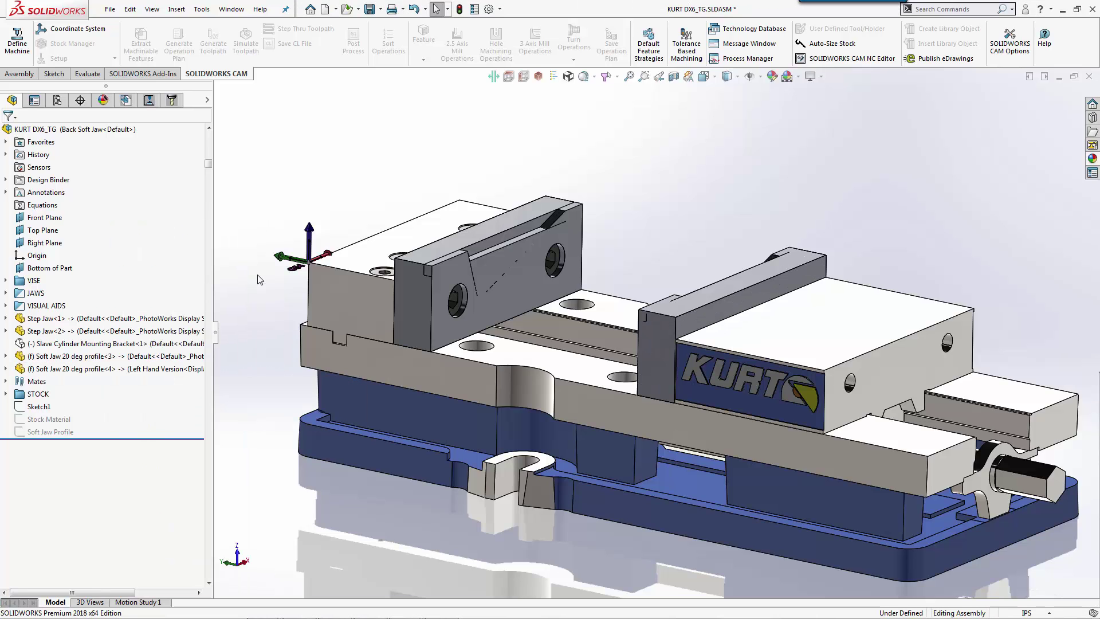
# Add a copy of the soft jaw above the vise, hide profile<3>, and rotate the copy flat
pyautogui.click(52, 368)
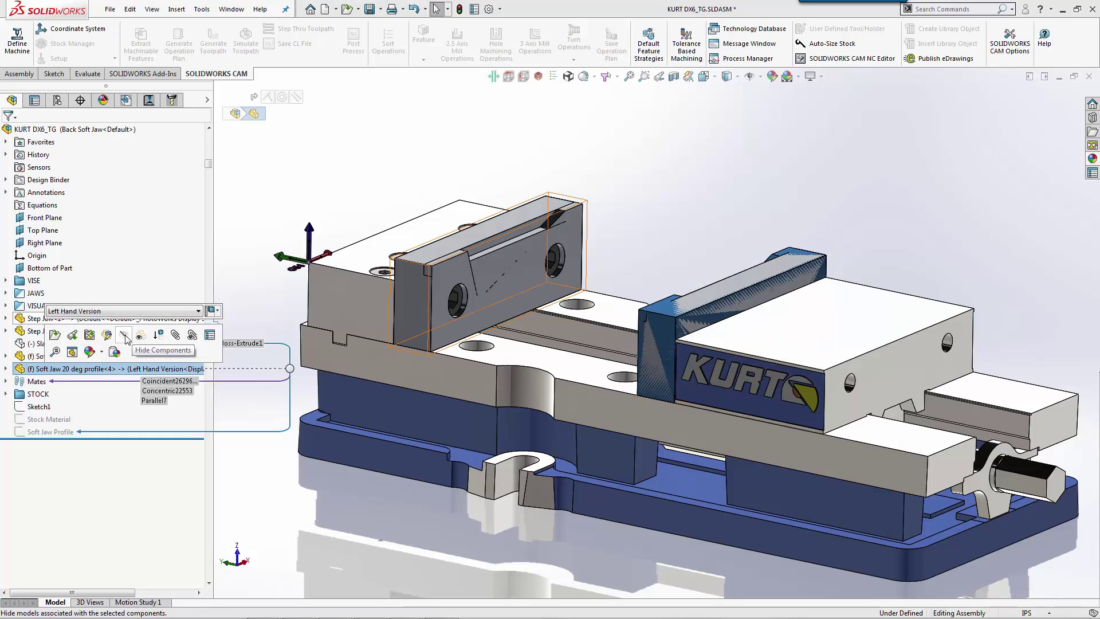
pyautogui.keyDown('ctrl'); pyautogui.moveTo(127, 359); pyautogui.dragTo(394, 140); pyautogui.keyUp('ctrl')
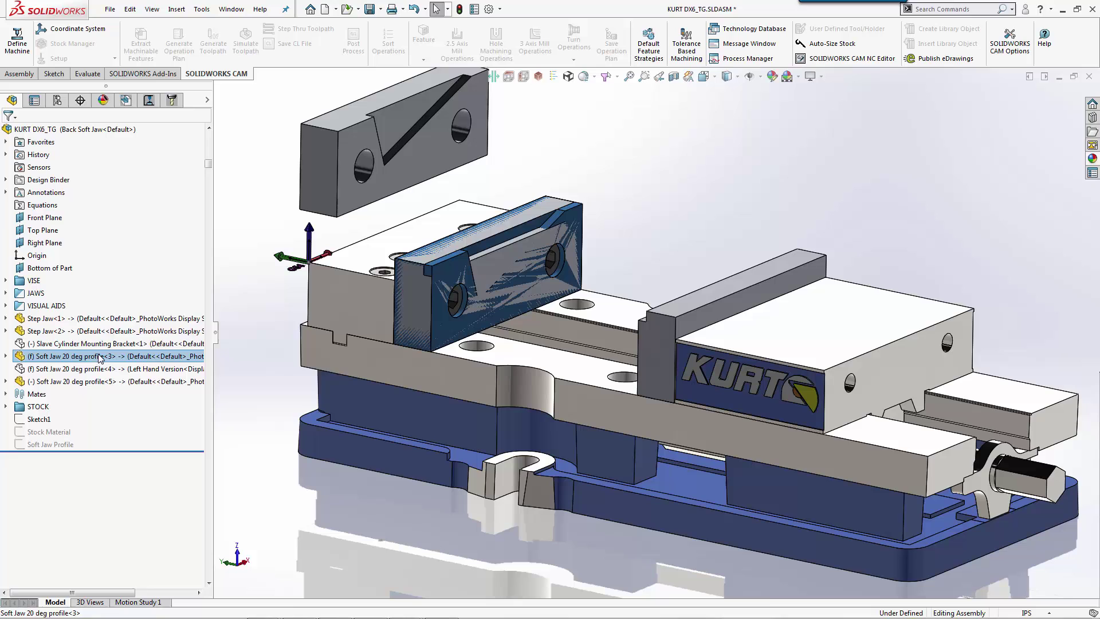
pyautogui.click(131, 356)
pyautogui.click(176, 320)
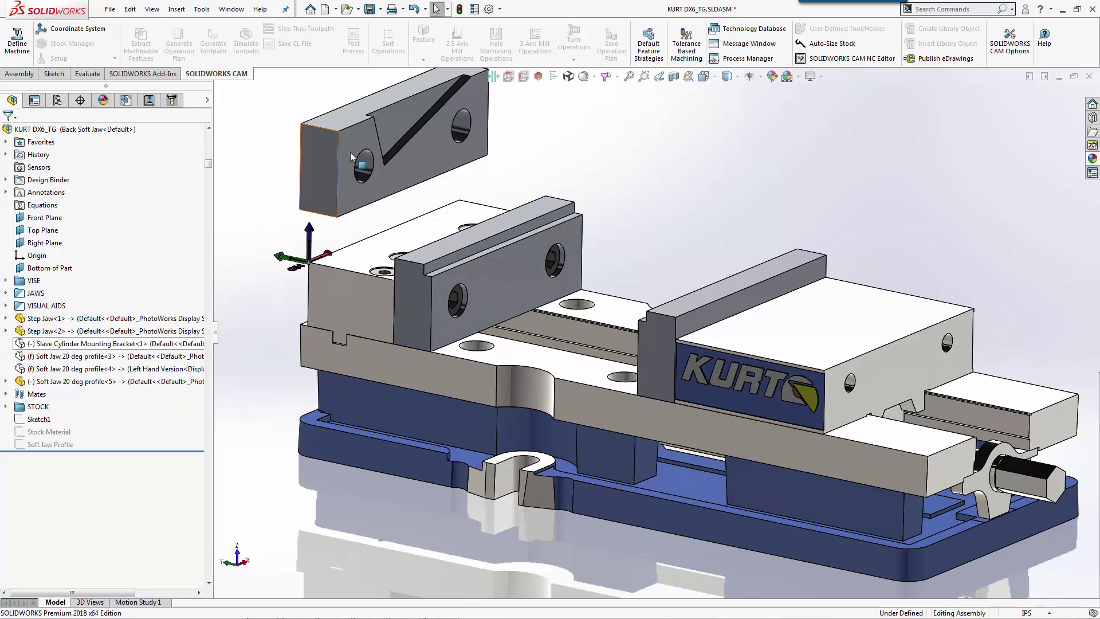
pyautogui.moveTo(342, 182); pyautogui.dragTo(334, 135, button='right')
# Mate the copied soft jaw's bottom face coincident to Step Jaw<1>'s step face
pyautogui.scroll(-5, 440, 269)
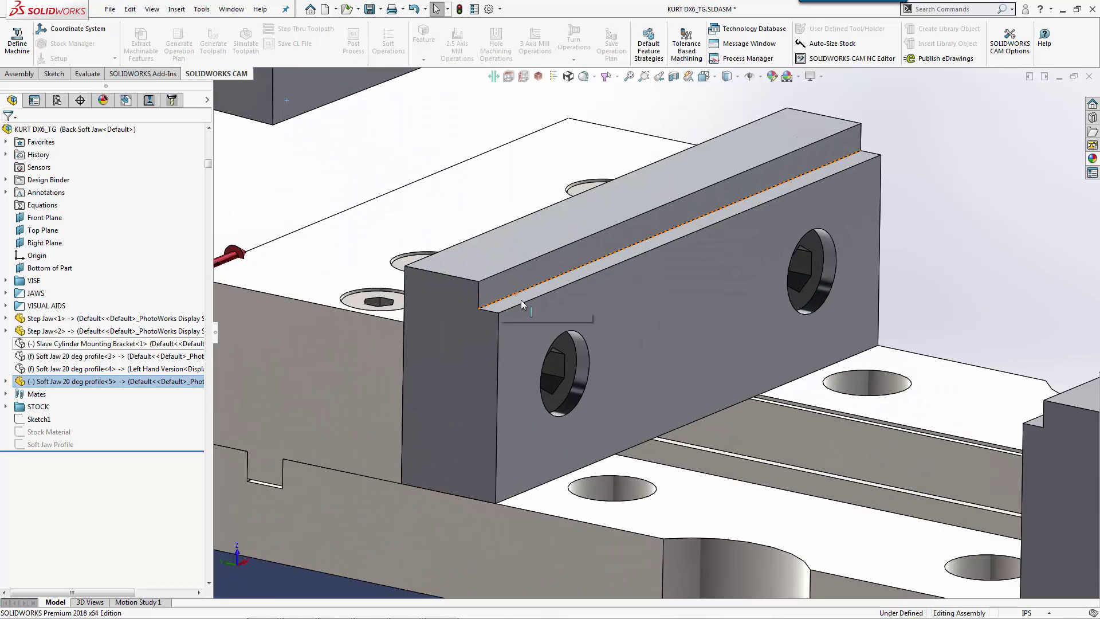
pyautogui.click(511, 310)
pyautogui.moveTo(440, 328); pyautogui.dragTo(495, 284, button='middle')
pyautogui.scroll(4, 385, 264)
pyautogui.moveTo(351, 282); pyautogui.dragTo(317, 259, button='middle')
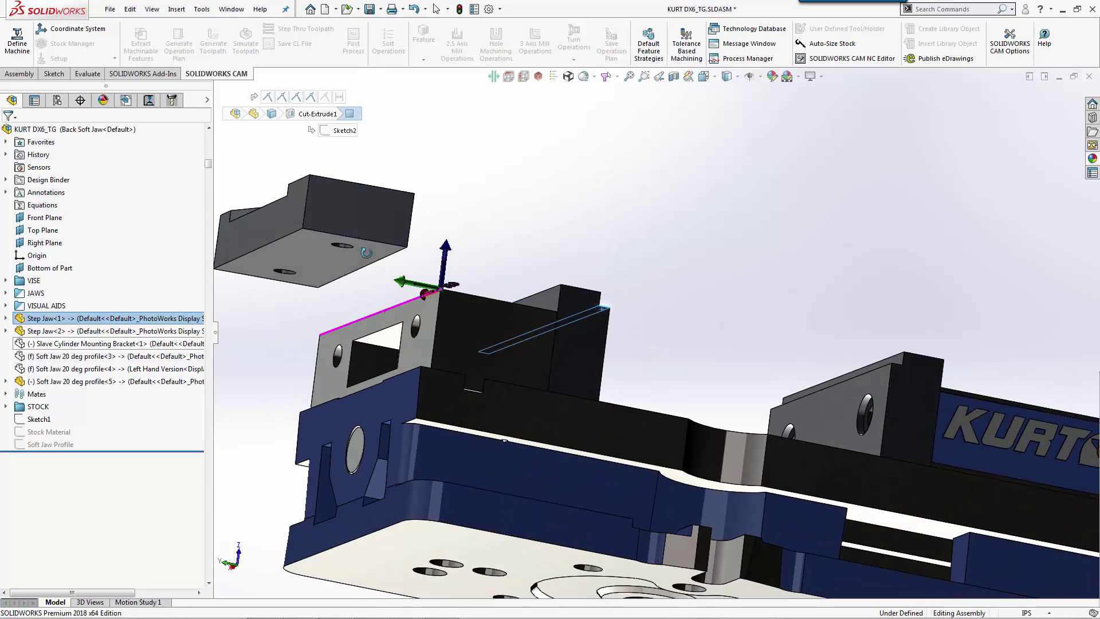
pyautogui.keyDown('ctrl'); pyautogui.click(316, 259); pyautogui.keyUp('ctrl')
pyautogui.click(349, 249)
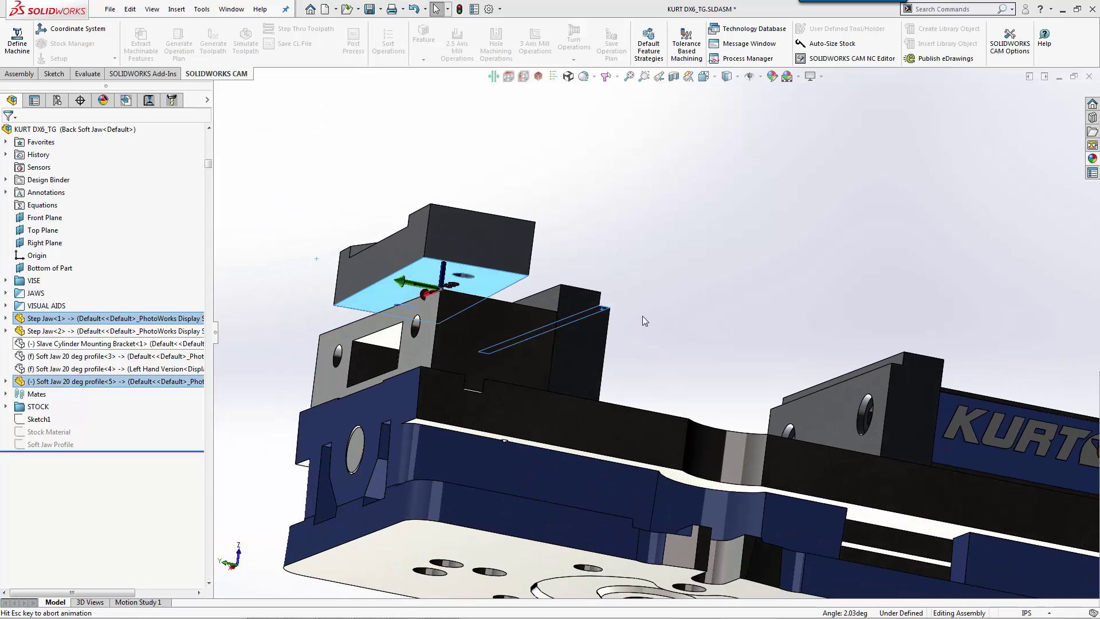
# Align the soft jaw's front face with the step jaw's vertical face
pyautogui.moveTo(642, 315); pyautogui.dragTo(516, 314, button='middle')
pyautogui.click(514, 298)
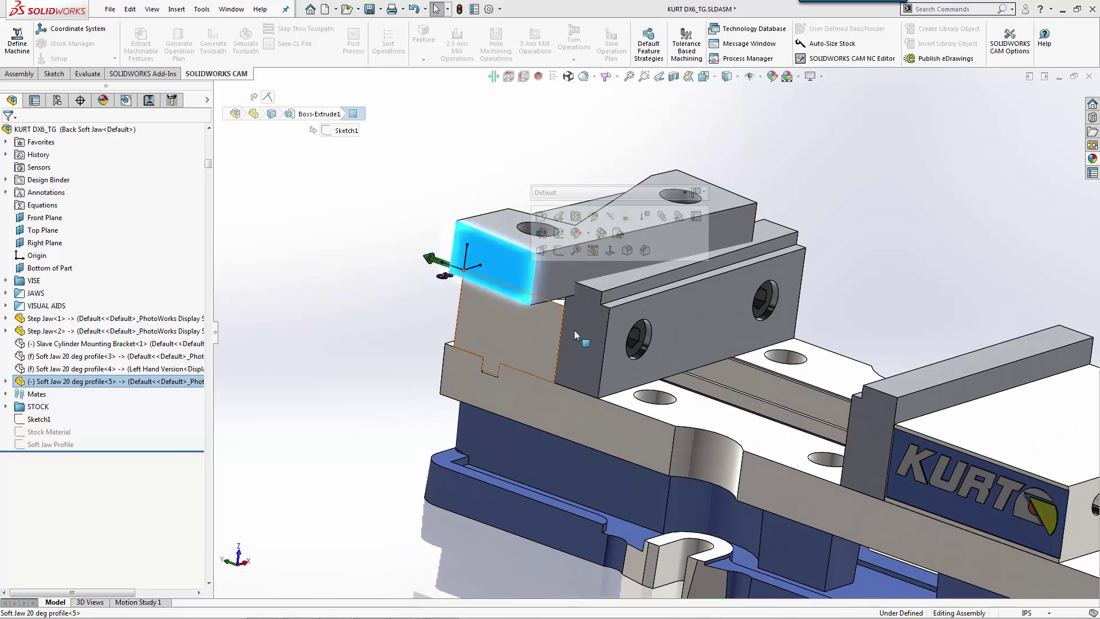
pyautogui.keyDown('ctrl'); pyautogui.click(576, 331); pyautogui.keyUp('ctrl')
pyautogui.click(609, 322)
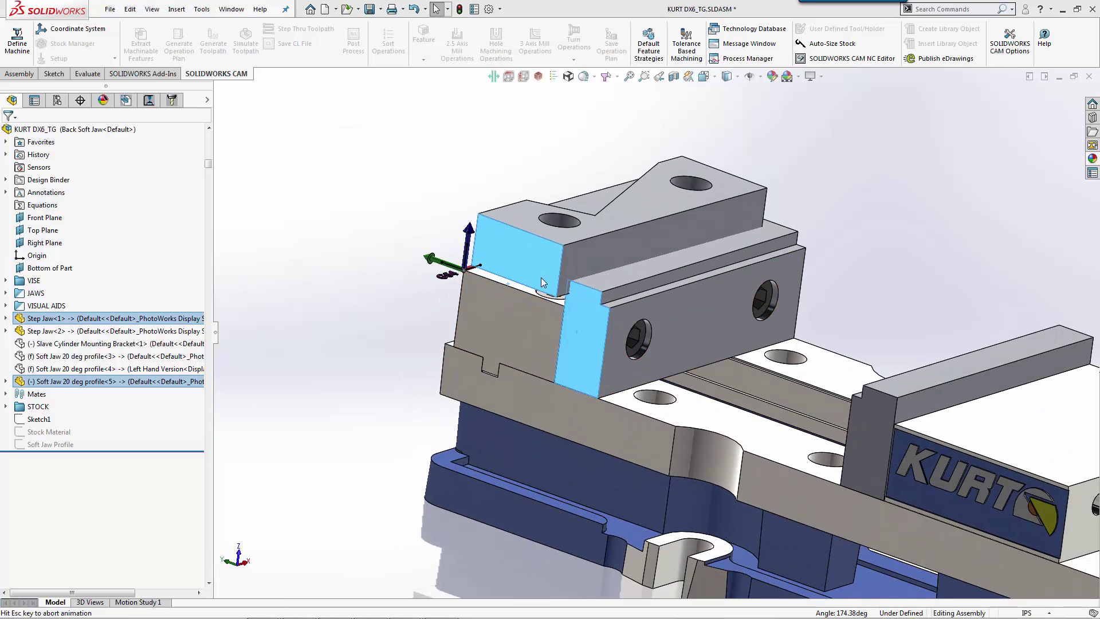
# Make the soft jaw's long face coincident with the step jaw face, seating profile<5>
pyautogui.moveTo(541, 264); pyautogui.dragTo(634, 315)
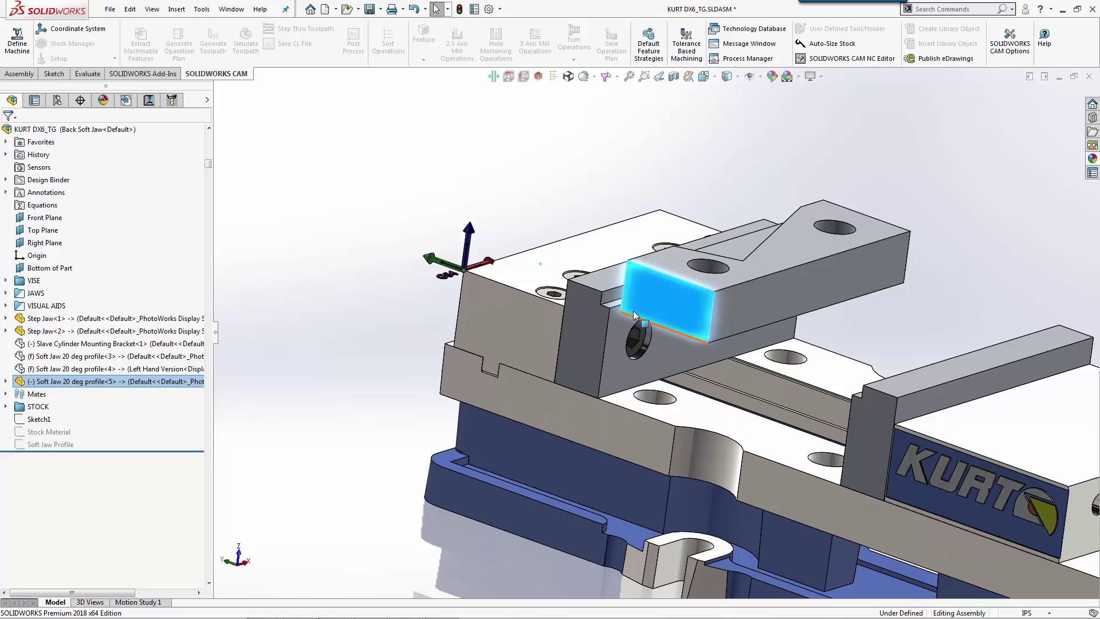
pyautogui.click(614, 299)
pyautogui.moveTo(632, 297); pyautogui.dragTo(667, 326, button='middle')
pyautogui.keyDown('ctrl'); pyautogui.click(610, 284); pyautogui.keyUp('ctrl')
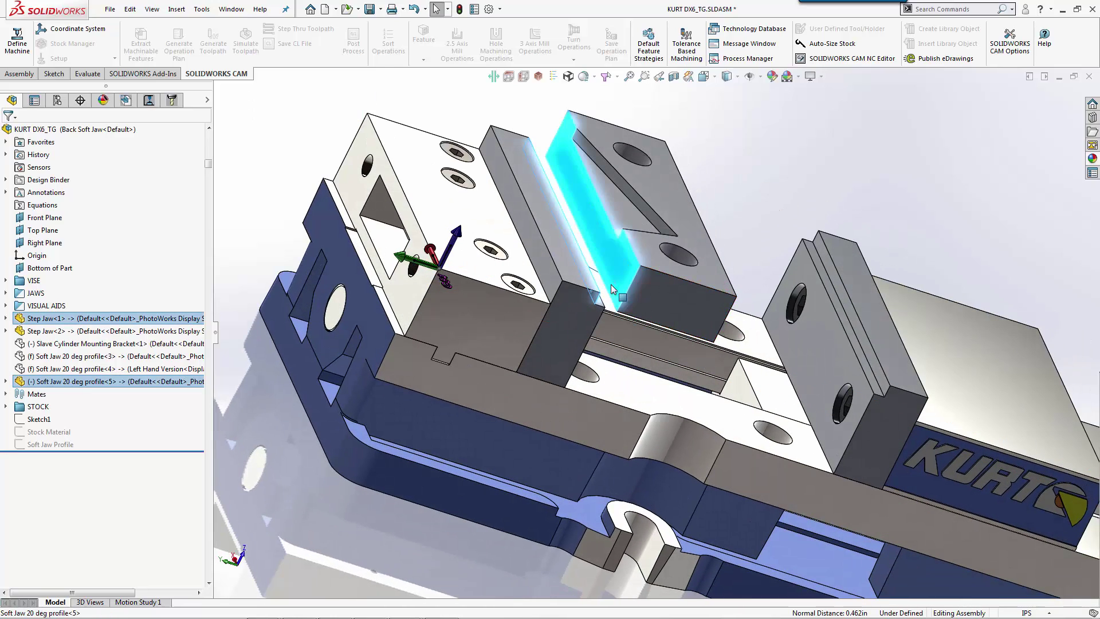
pyautogui.click(646, 273)
pyautogui.moveTo(621, 290); pyautogui.dragTo(553, 259, button='middle')
pyautogui.scroll(-6, 734, 184)
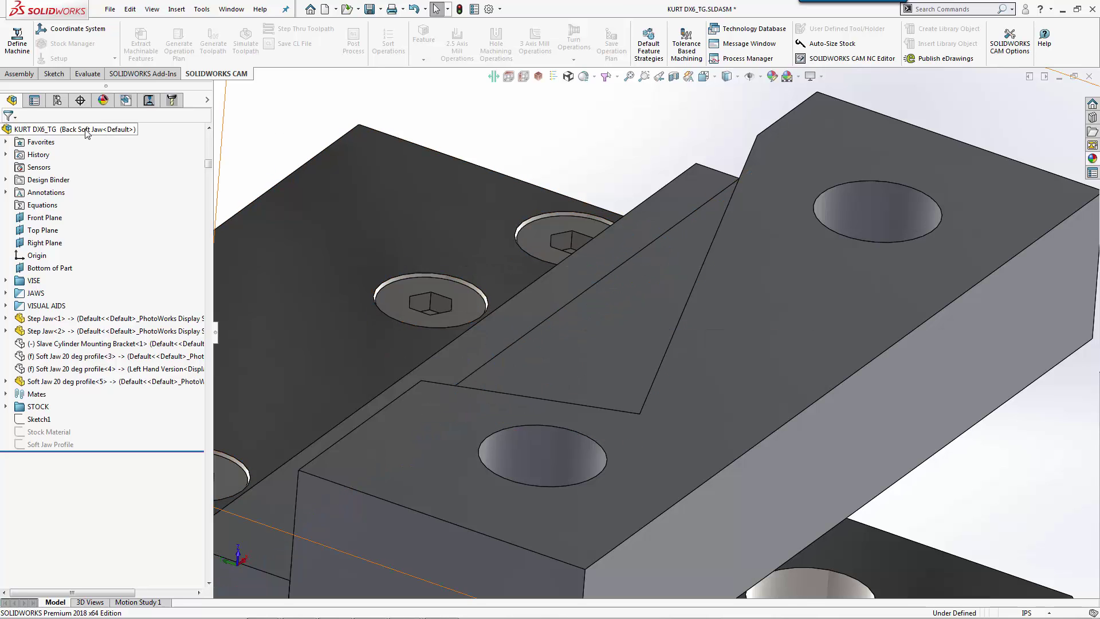
# Add a new assembly configuration named Front Jaw and return to the feature tree
pyautogui.click(58, 101)
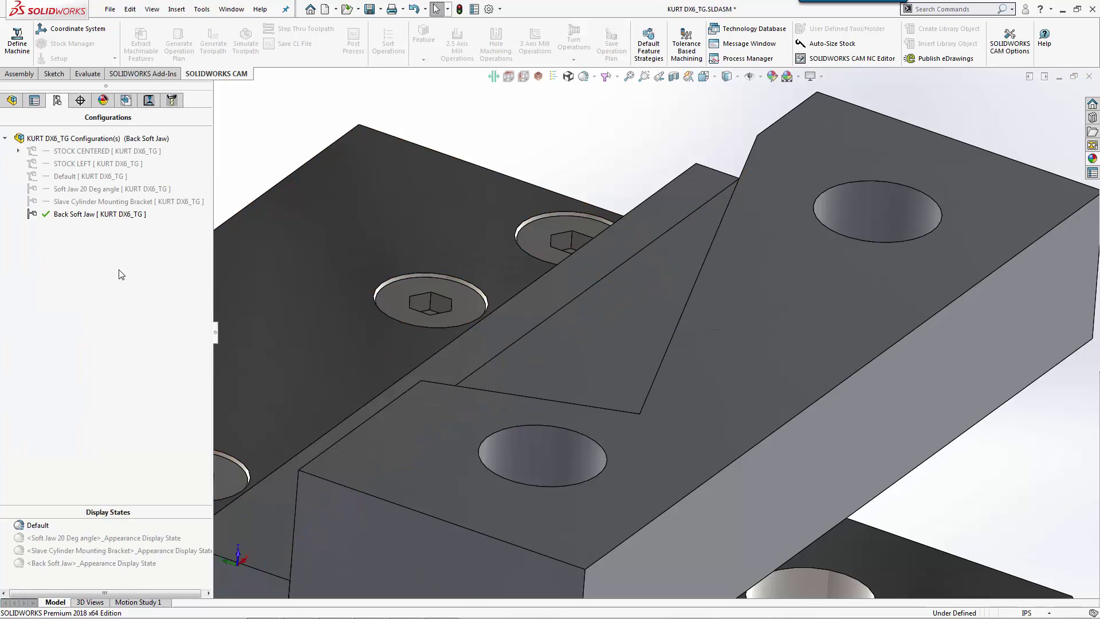
pyautogui.click(79, 216)
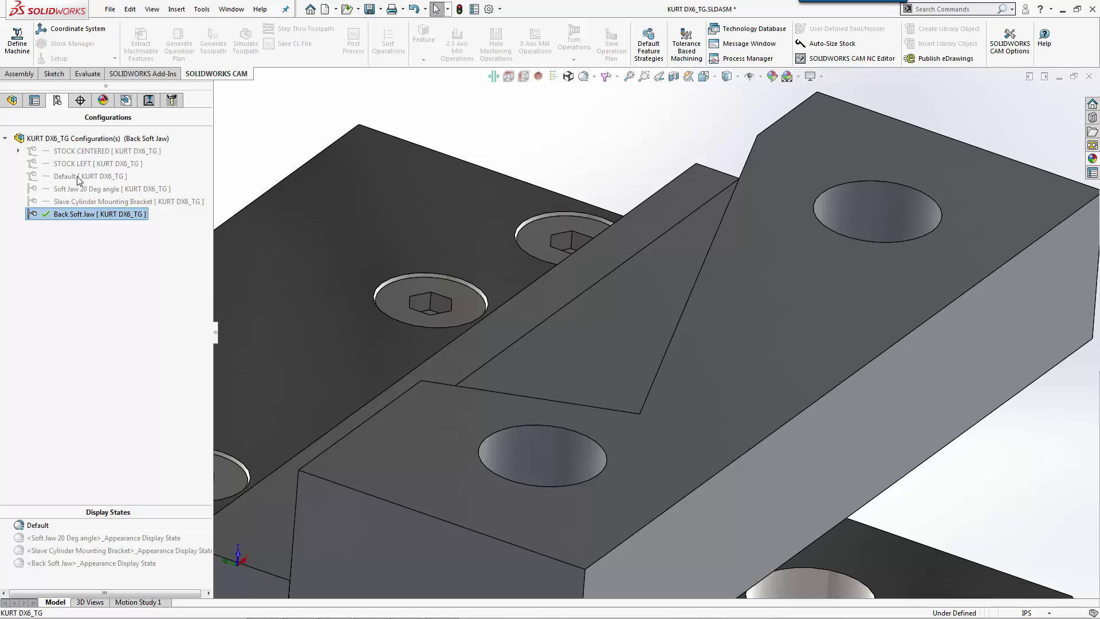
pyautogui.rightClick(75, 138)
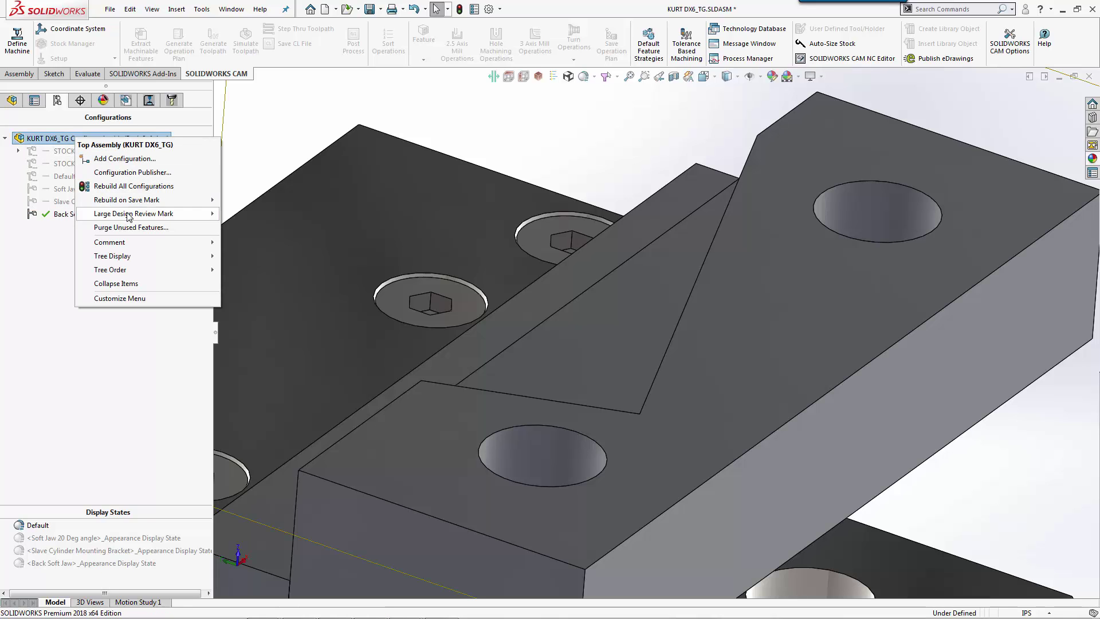
pyautogui.click(128, 159)
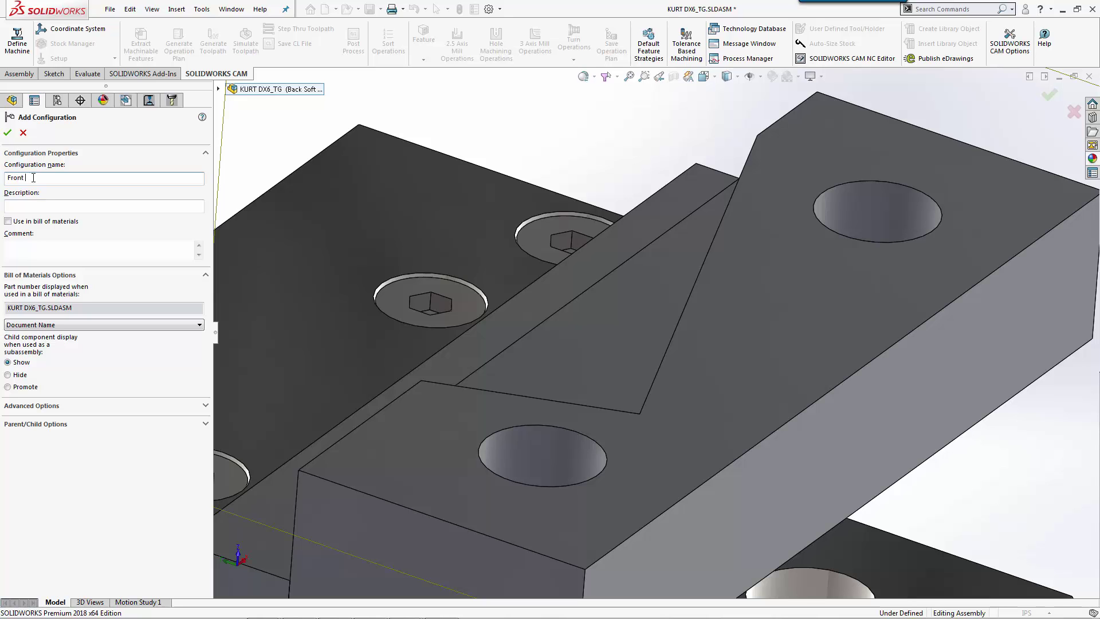
pyautogui.write('Front Jaw')
pyautogui.press('Return')
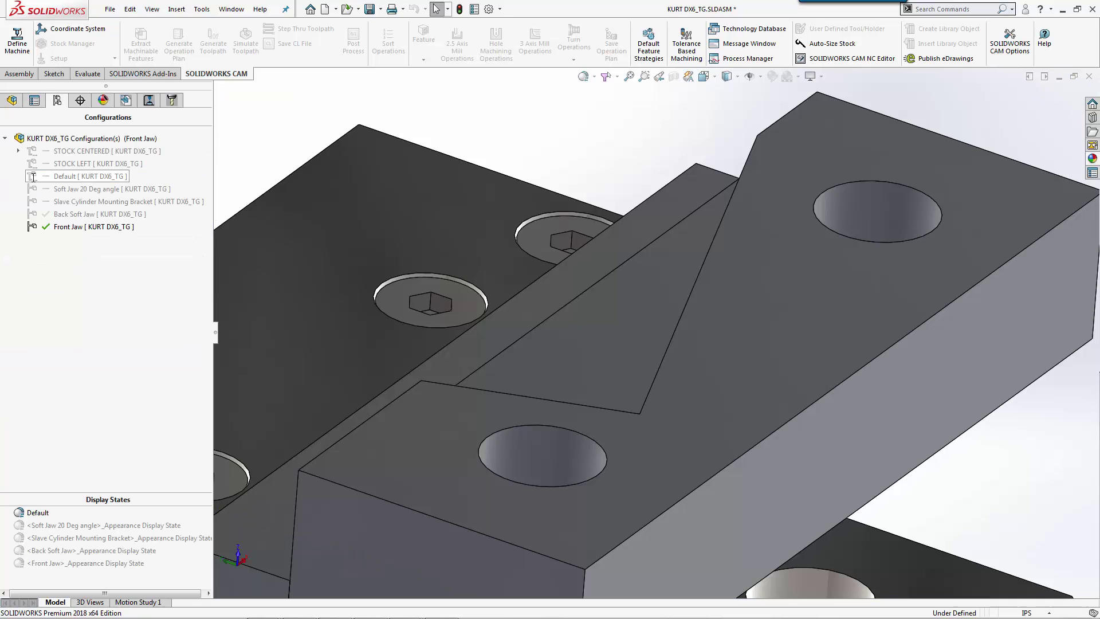
pyautogui.click(12, 101)
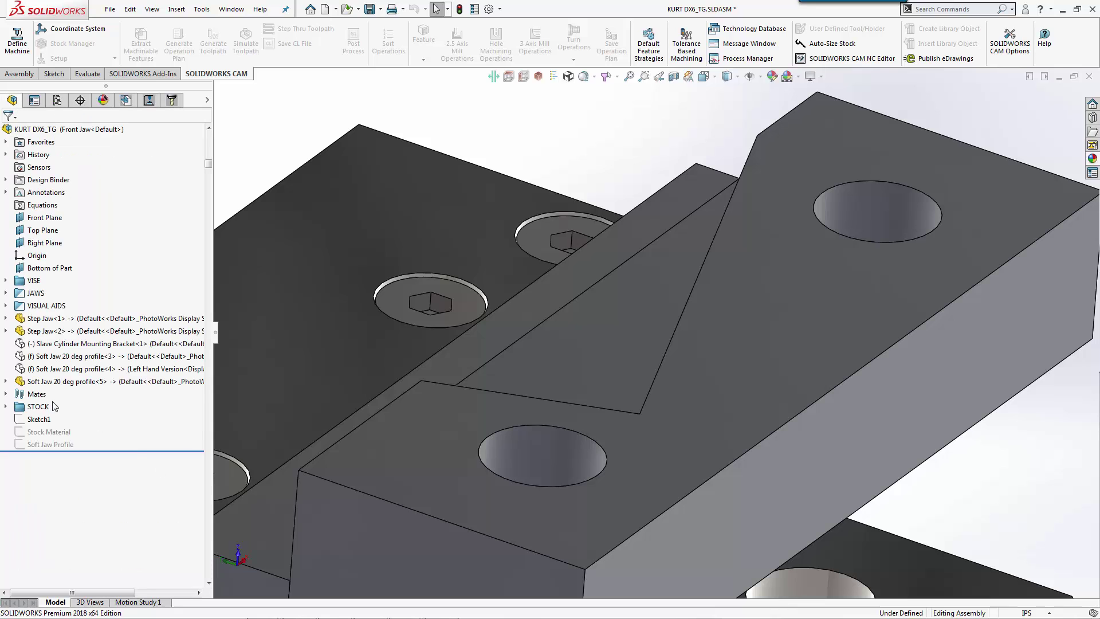
# Hide Soft Jaw 20 deg profile<5> in the Front Jaw configuration
pyautogui.click(51, 381)
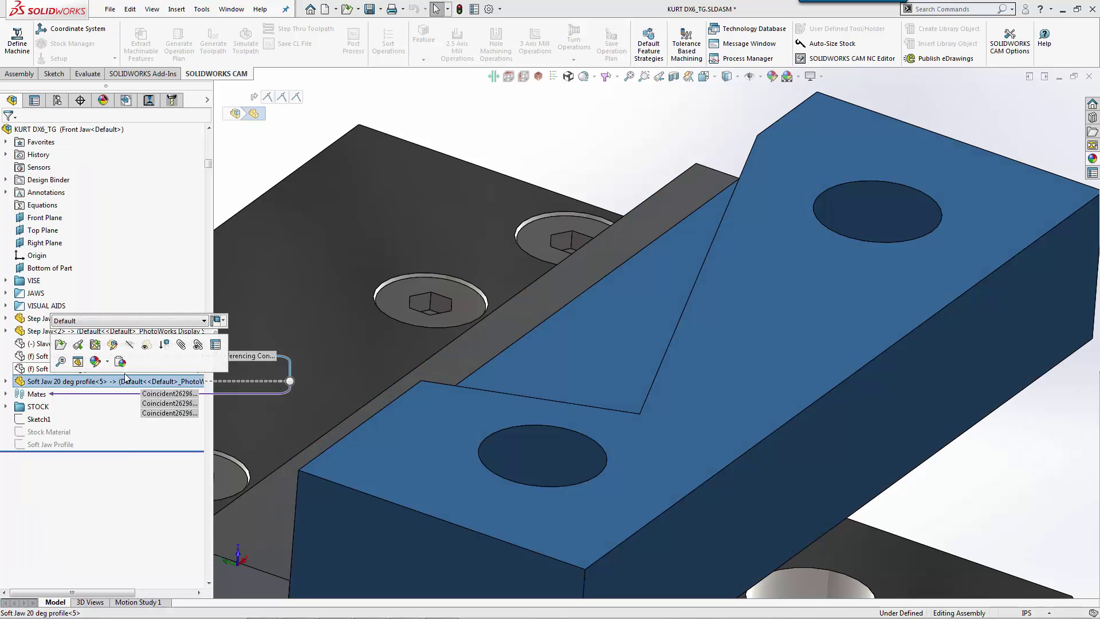
pyautogui.press('Tab')
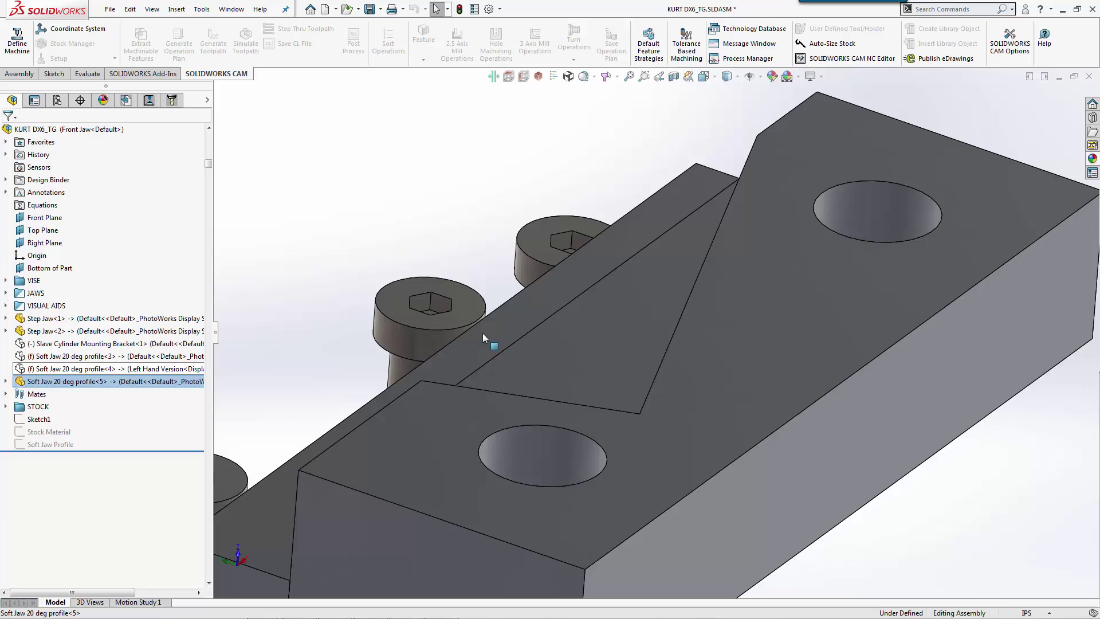
pyautogui.hotkey('shift', 'Tab')
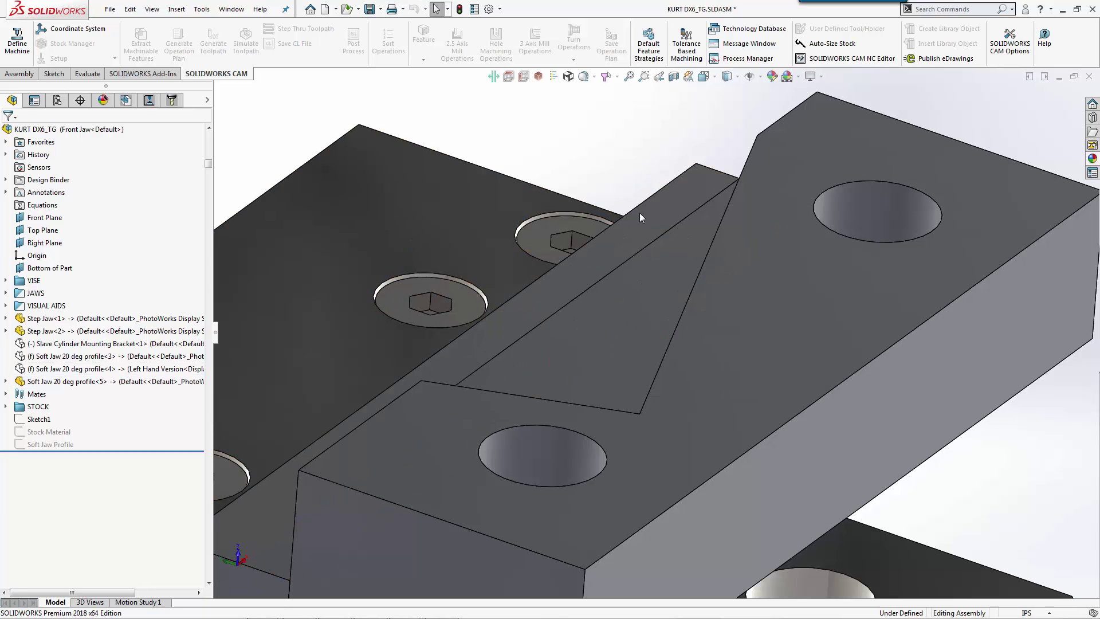
pyautogui.click(643, 321)
pyautogui.press('Tab')
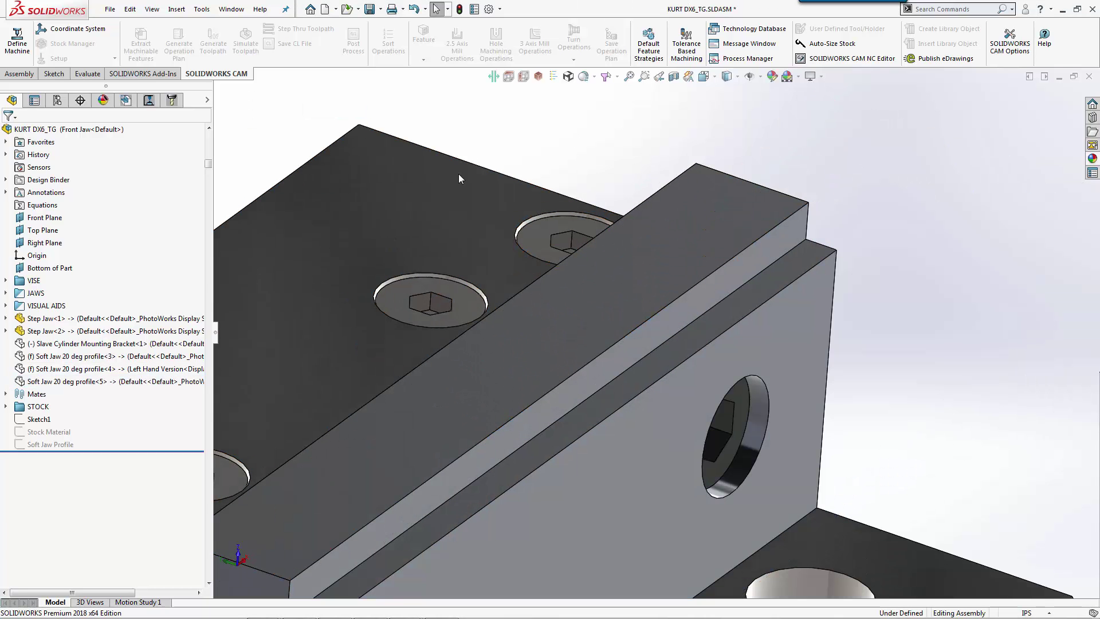
# Insert a new copy of Soft Jaw 20 deg profile<4> and rotate it roughly into place
pyautogui.click(64, 369)
pyautogui.scroll(5, 614, 457)
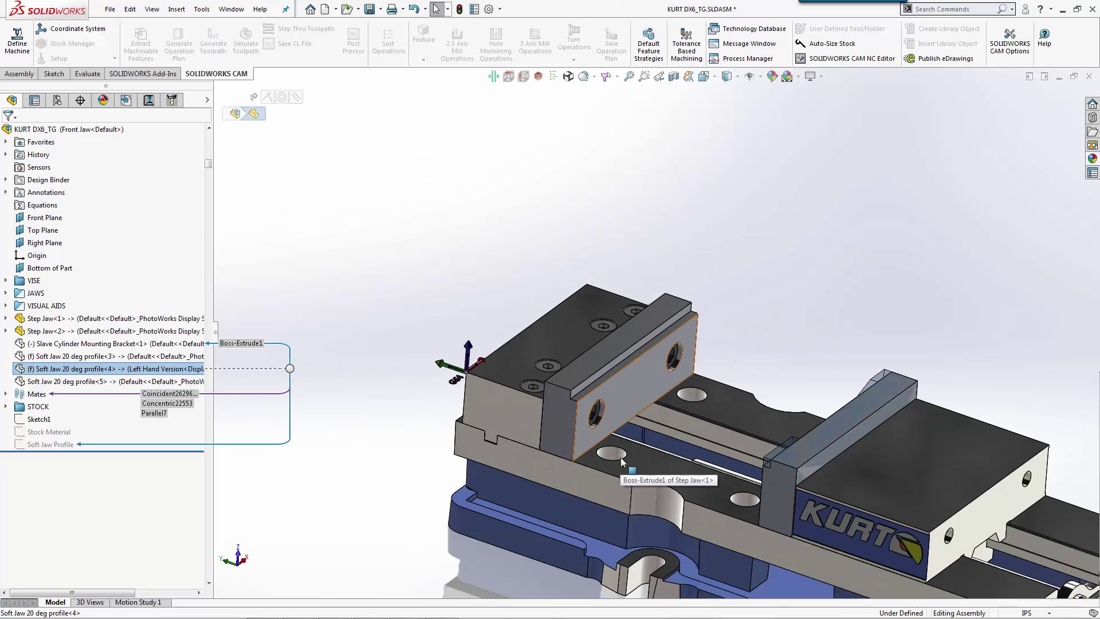
pyautogui.moveTo(75, 368); pyautogui.dragTo(583, 215)
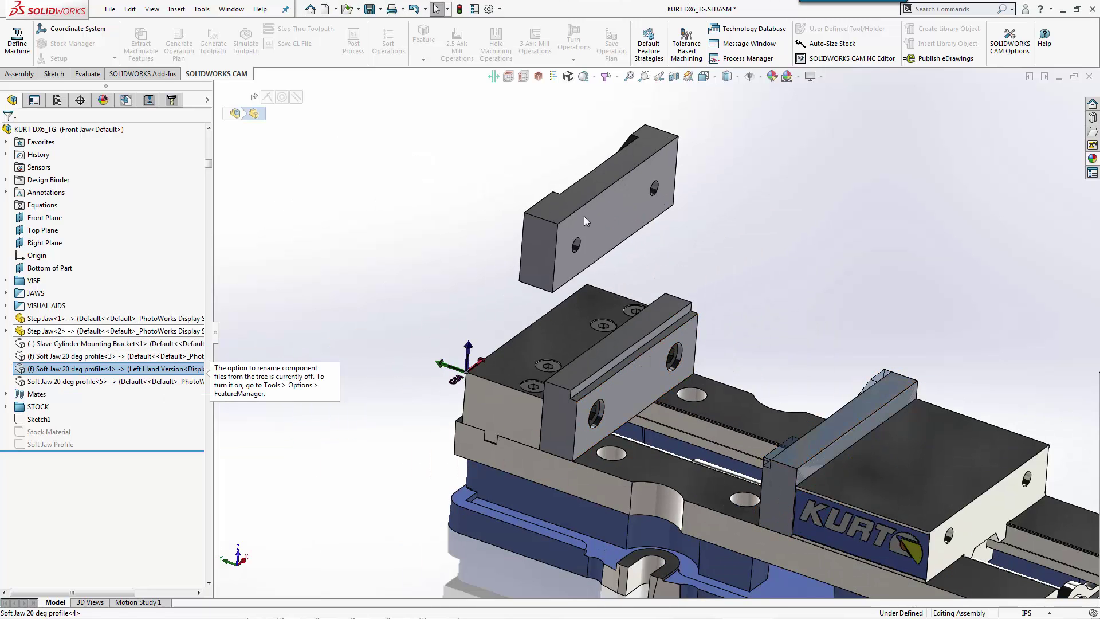
pyautogui.moveTo(554, 210); pyautogui.dragTo(602, 133, button='right')
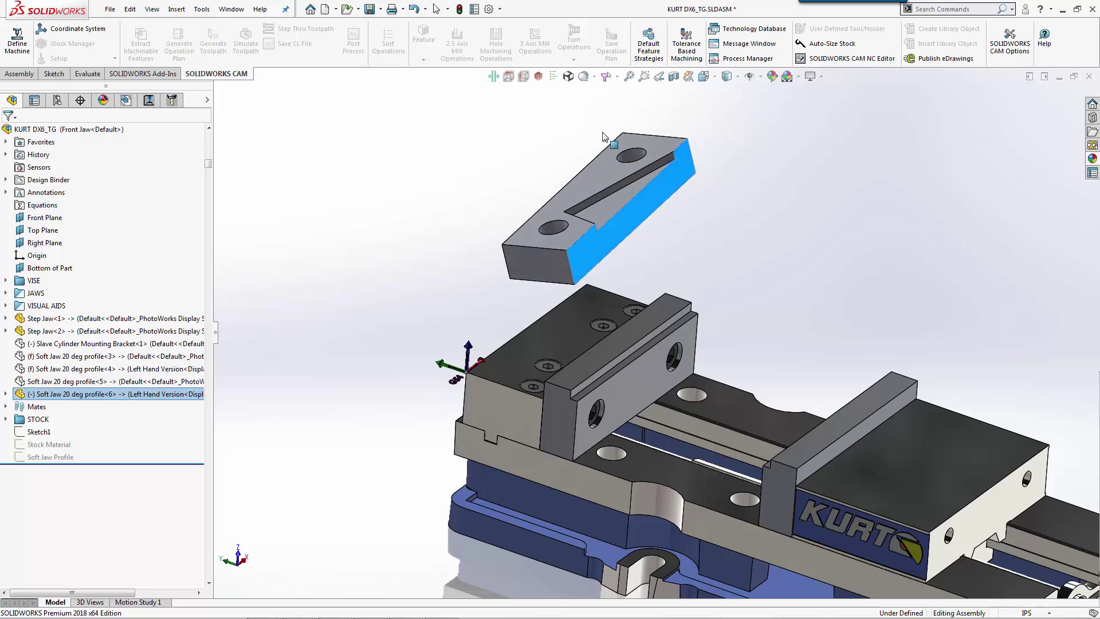
# Mate the new soft jaw's bottom and end faces coincident with Step Jaw<1>
pyautogui.click(584, 394)
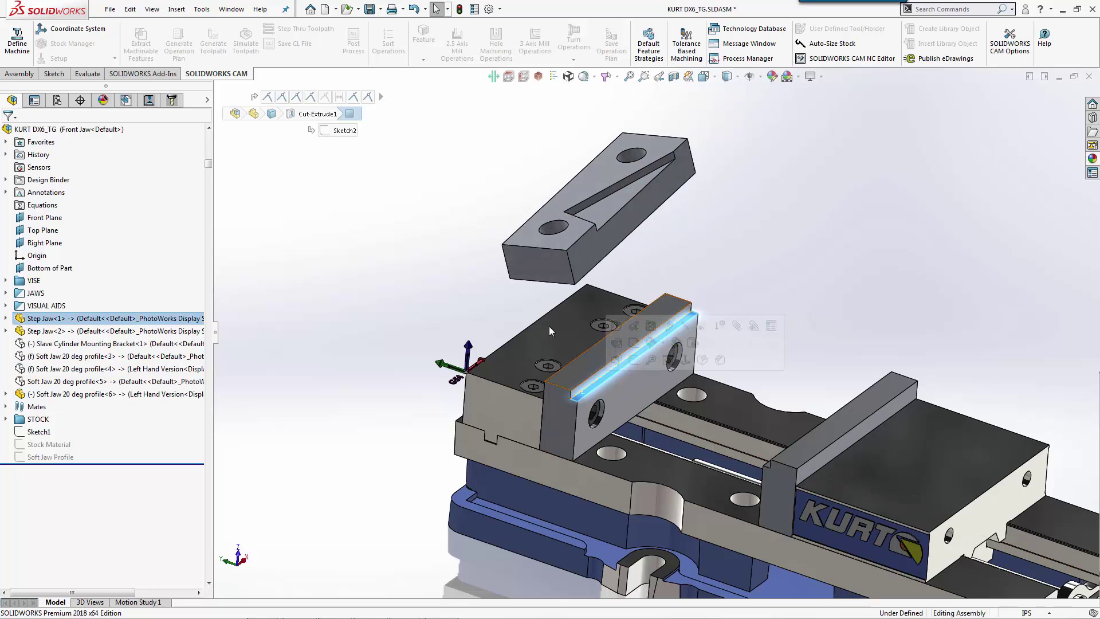
pyautogui.moveTo(548, 325); pyautogui.dragTo(569, 296, button='middle')
pyautogui.keyDown('ctrl'); pyautogui.click(568, 294); pyautogui.keyUp('ctrl')
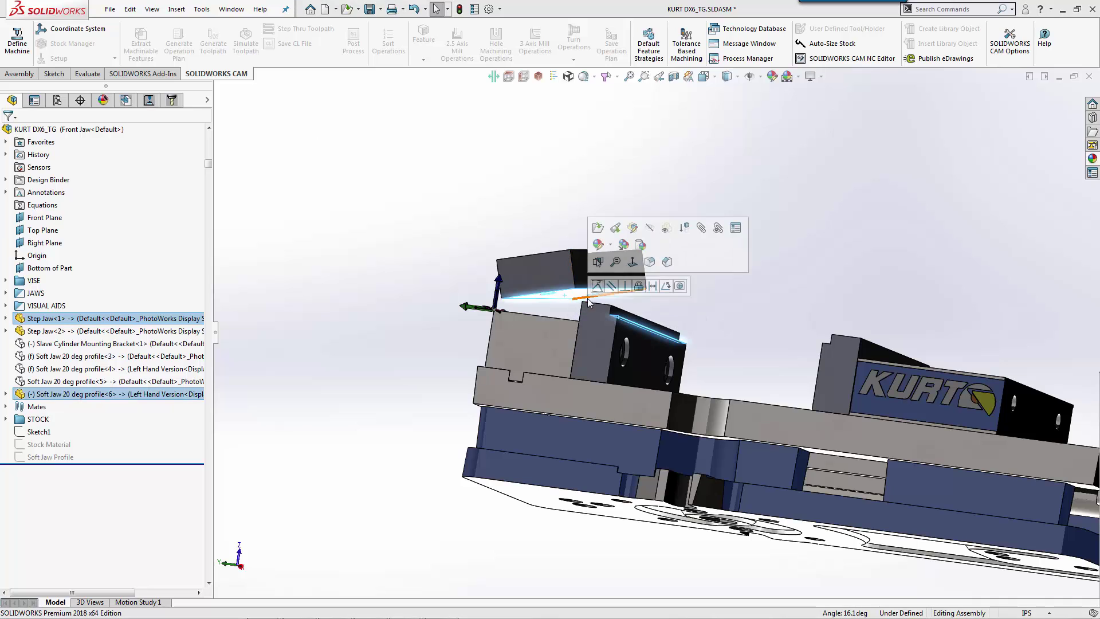
pyautogui.click(597, 286)
pyautogui.click(573, 289)
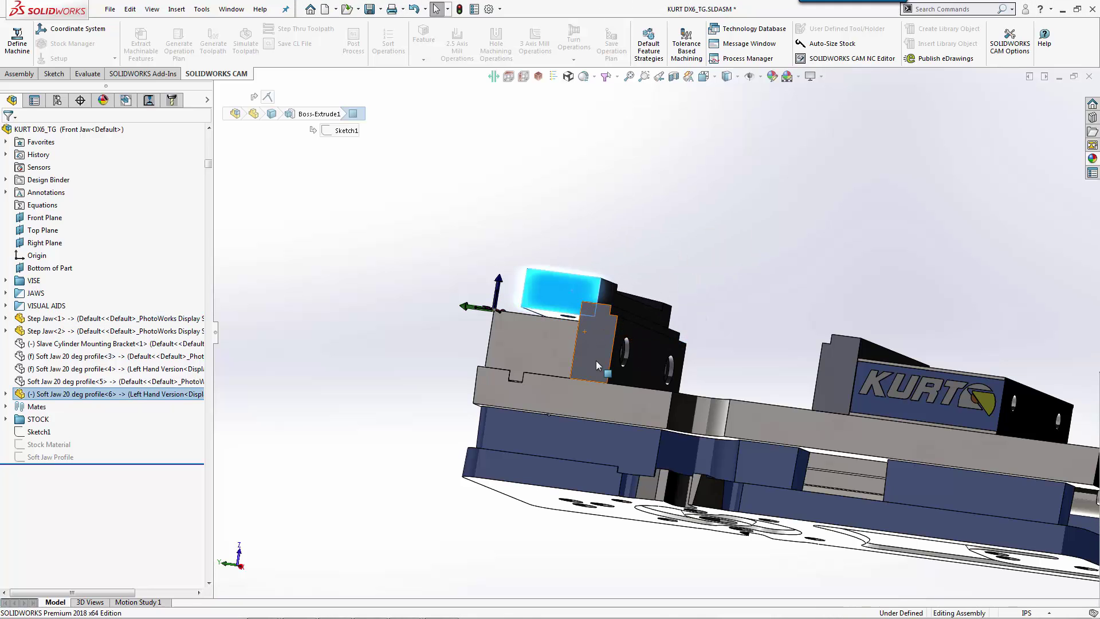
pyautogui.keyDown('ctrl'); pyautogui.click(596, 360); pyautogui.keyUp('ctrl')
pyautogui.click(628, 351)
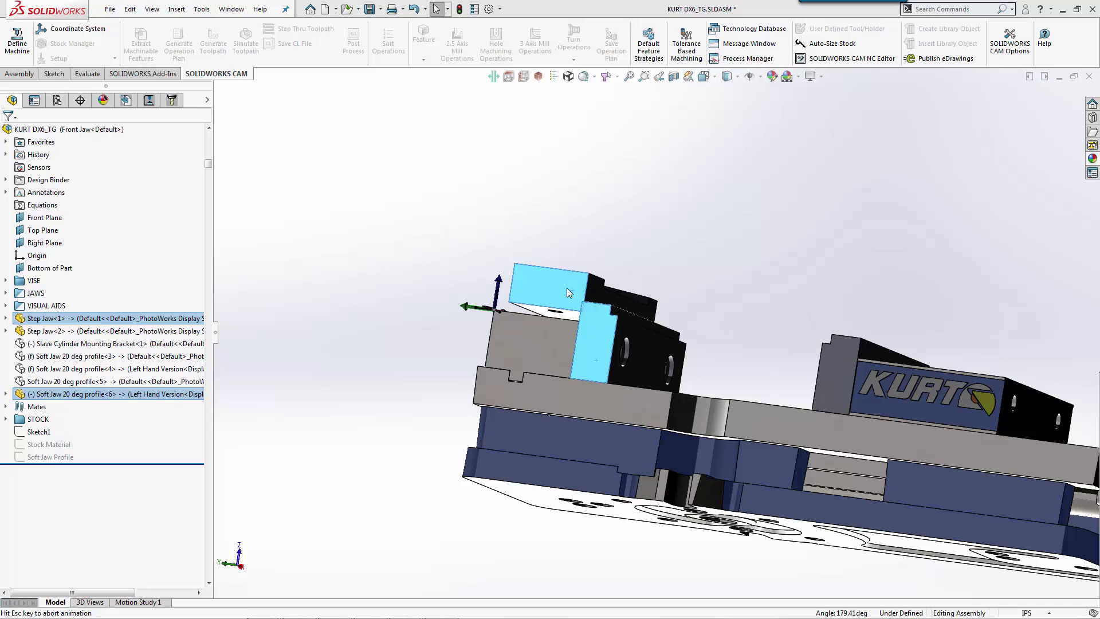
# Slide the soft jaw along and select Step Jaw<1>'s side face and the soft jaw's matching face
pyautogui.moveTo(559, 286); pyautogui.dragTo(803, 322)
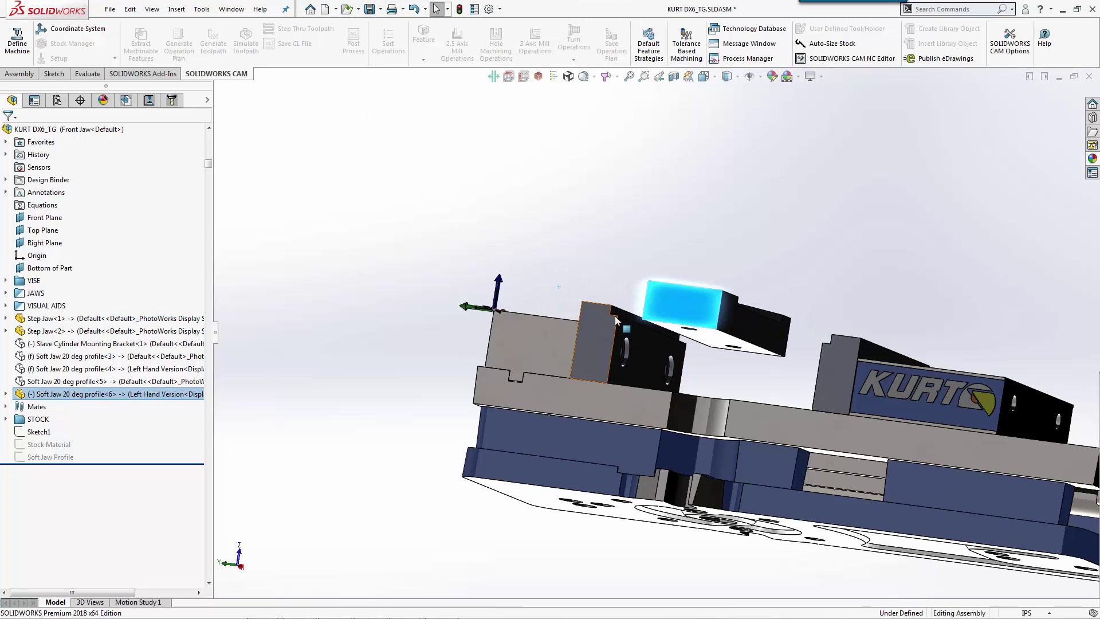
pyautogui.click(620, 315)
pyautogui.moveTo(636, 341); pyautogui.dragTo(716, 338, button='middle')
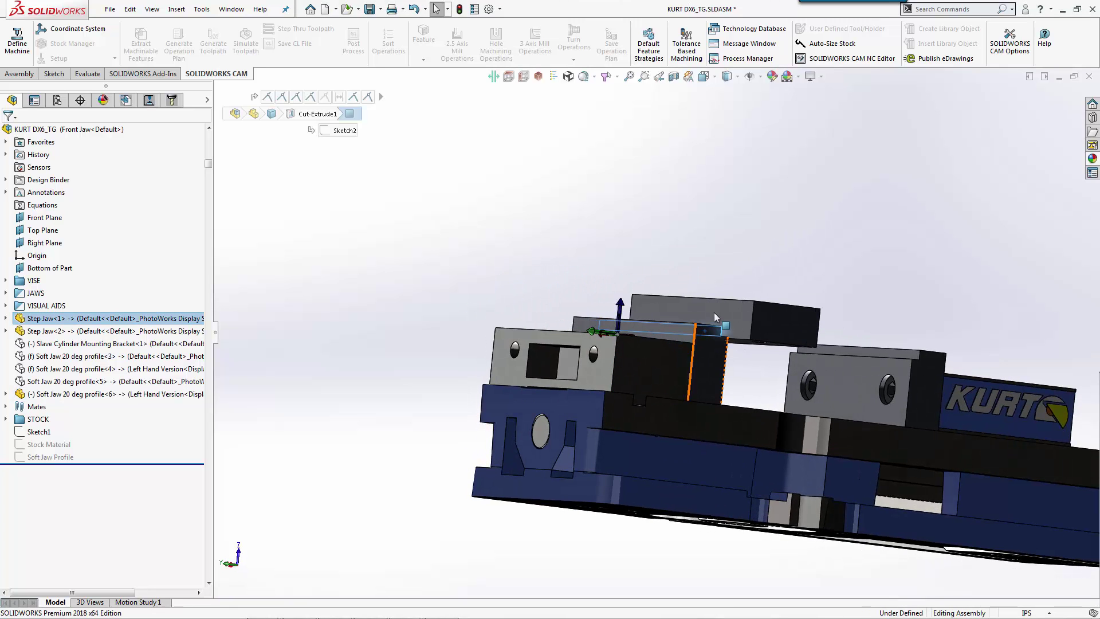
pyautogui.keyDown('ctrl'); pyautogui.click(717, 316); pyautogui.keyUp('ctrl')
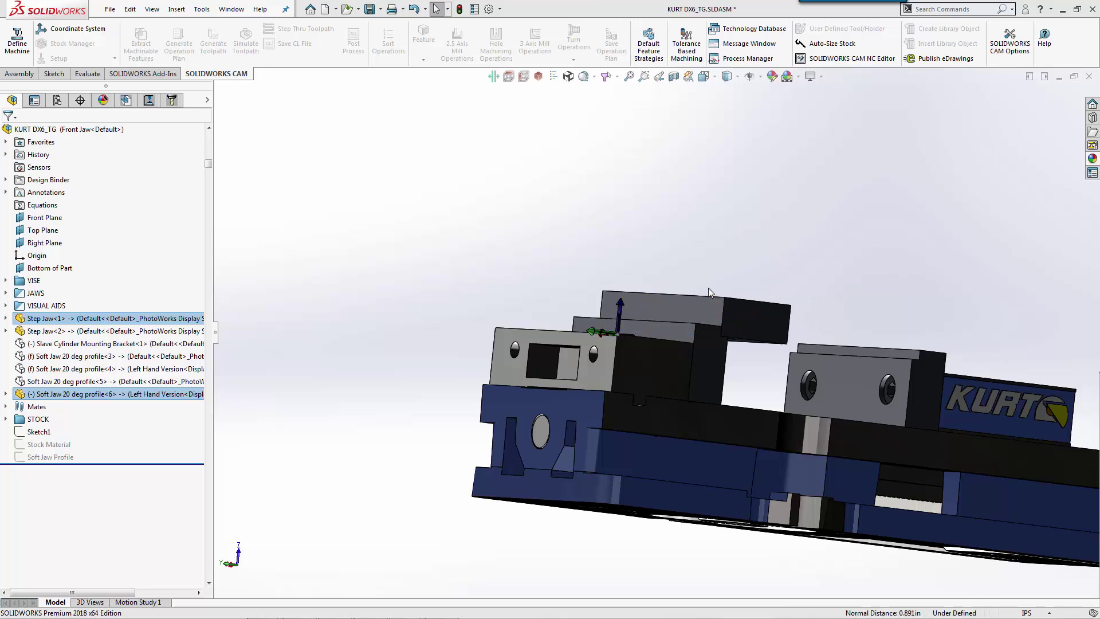
pyautogui.moveTo(708, 288); pyautogui.dragTo(598, 340, button='middle')
pyautogui.keyDown('ctrl'); pyautogui.moveTo(844, 281); pyautogui.dragTo(621, 243, button='middle'); pyautogui.keyUp('ctrl')
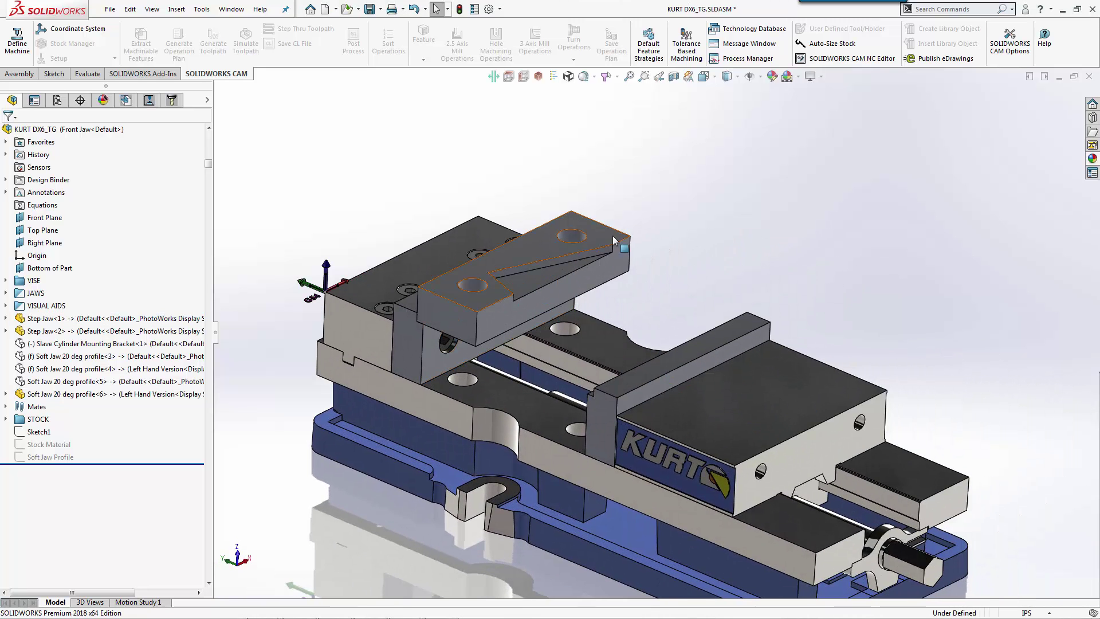
pyautogui.scroll(-3, 599, 249)
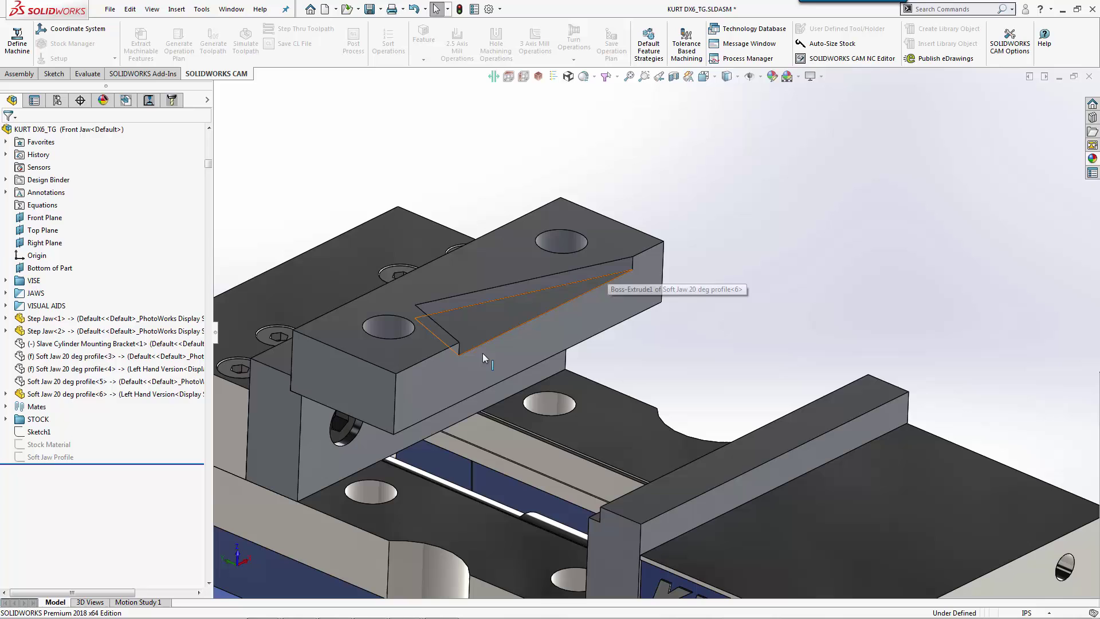
pyautogui.click(631, 507)
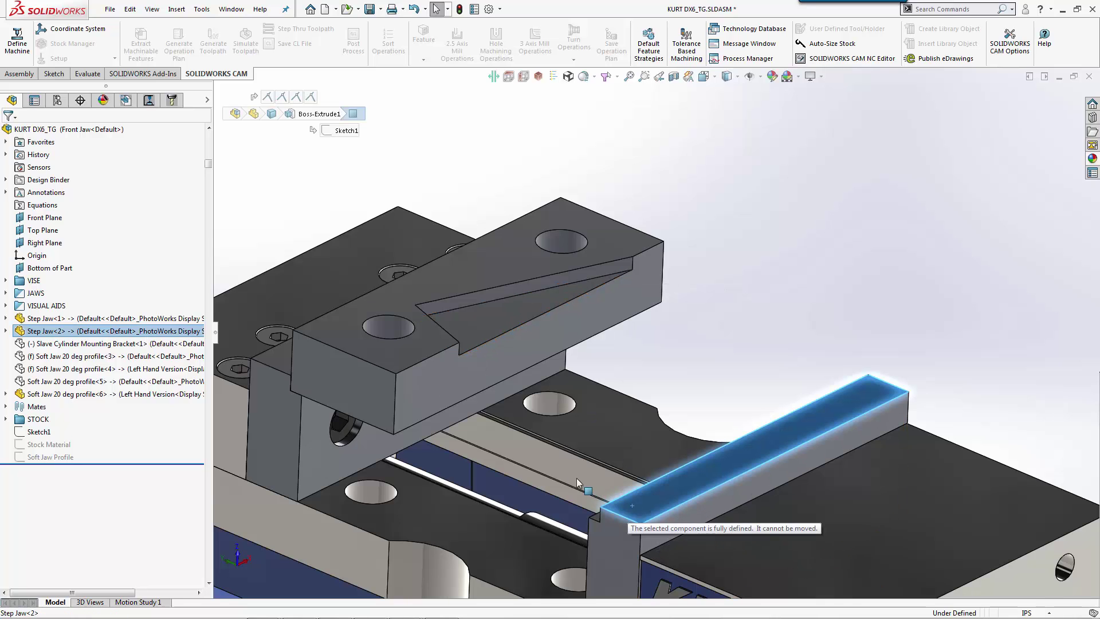
pyautogui.click(805, 272)
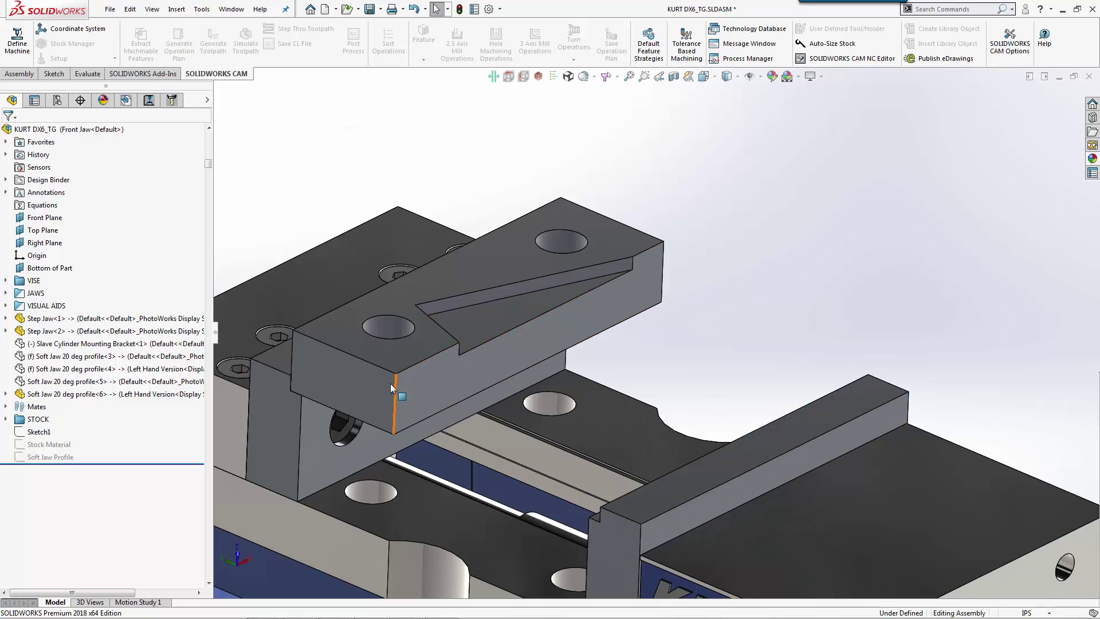
pyautogui.moveTo(363, 363); pyautogui.dragTo(357, 384, button='middle')
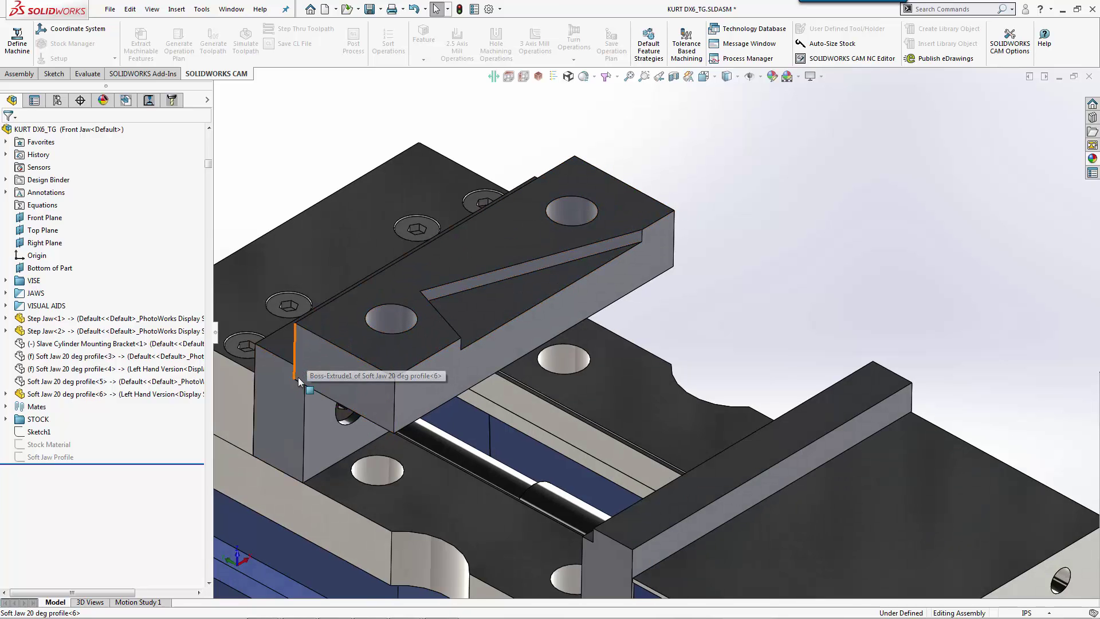
pyautogui.press('z')
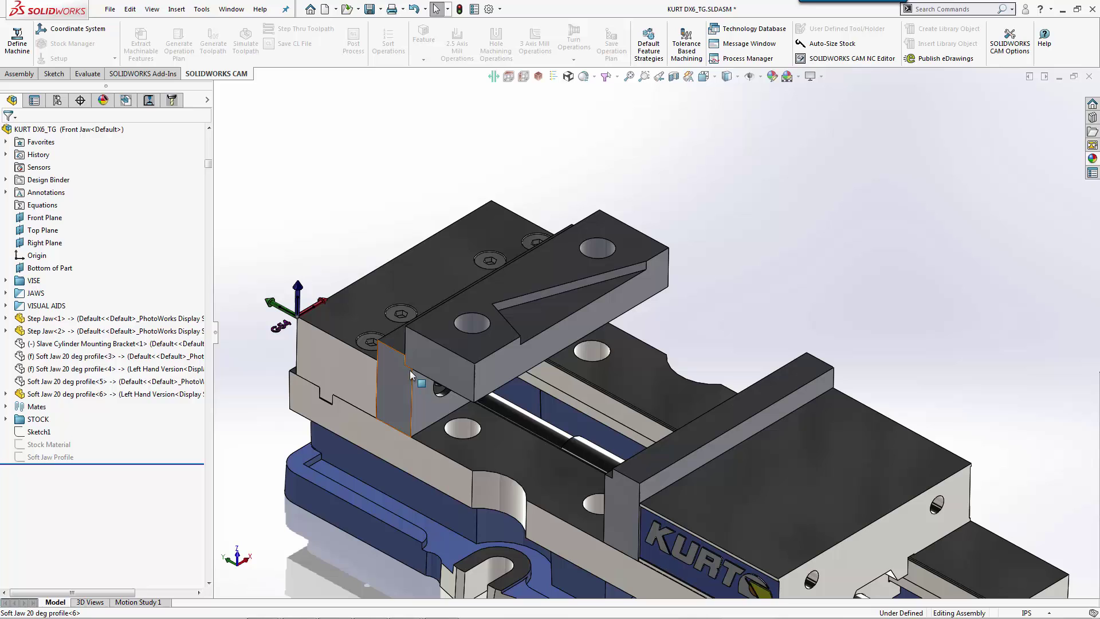